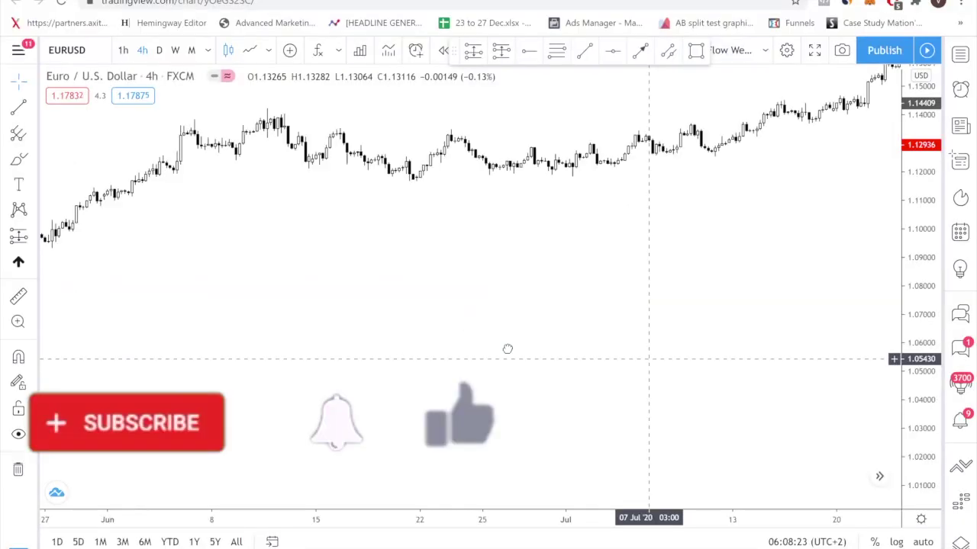
# - Delete the existing trend line under the July–August EURUSD lows on the 4-hour chart
pyautogui.moveTo(613, 322); pyautogui.dragTo(297, 471)
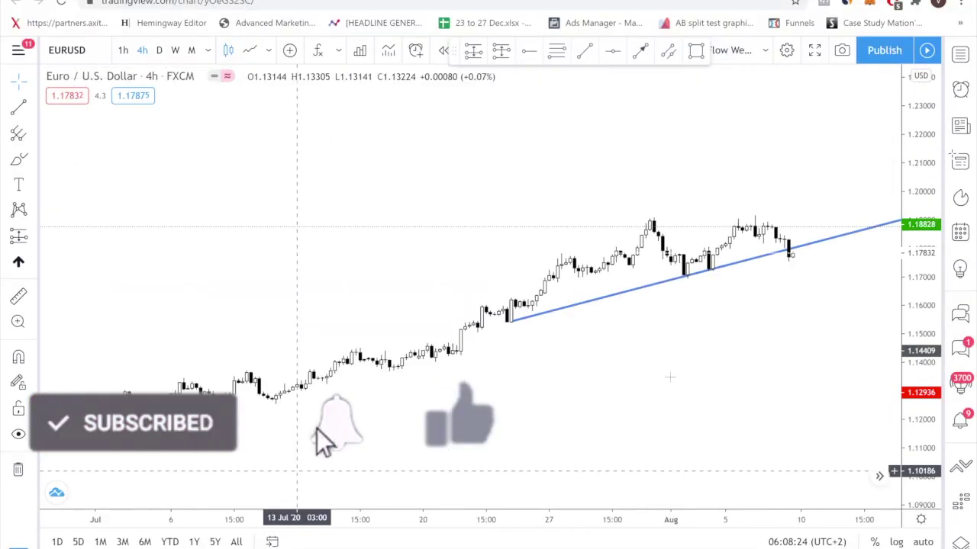
pyautogui.moveTo(670, 390); pyautogui.dragTo(556, 318)
pyautogui.moveTo(929, 269); pyautogui.dragTo(929, 122)
pyautogui.moveTo(797, 229); pyautogui.dragTo(770, 344)
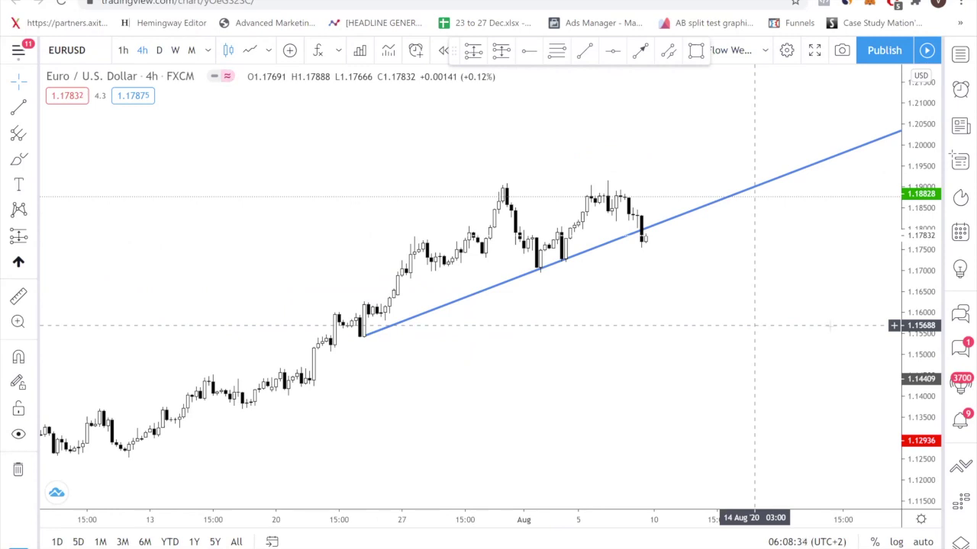
pyautogui.click(595, 248)
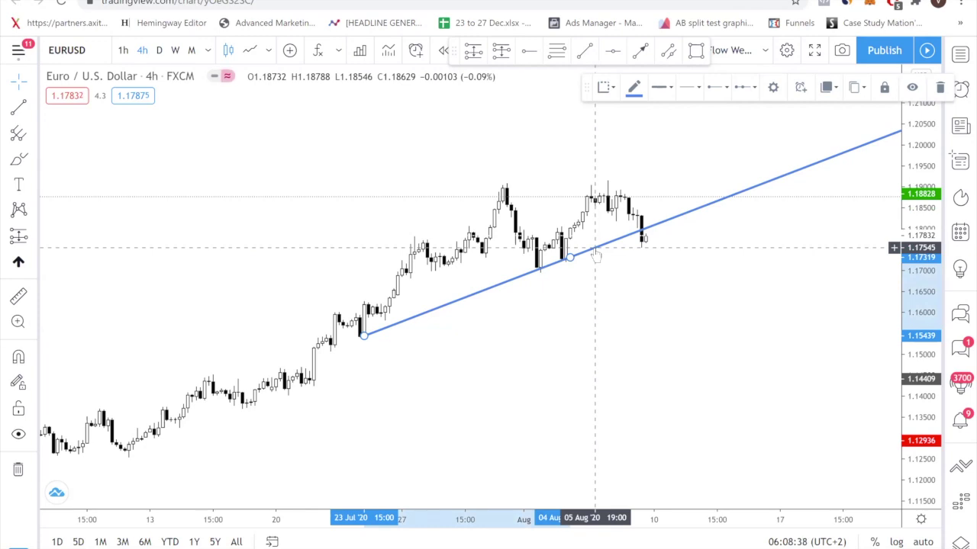
pyautogui.press('Delete')
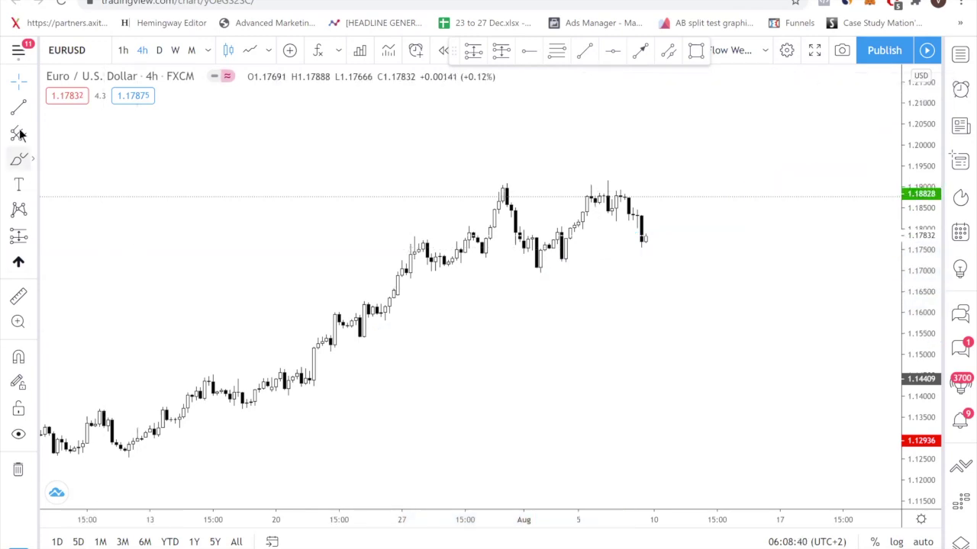
# - Draw a rising trend line under the swing lows, anchored at about 1.15467 in late July and about 1.17596 on 6 August
pyautogui.click(18, 108)
pyautogui.click(461, 444)
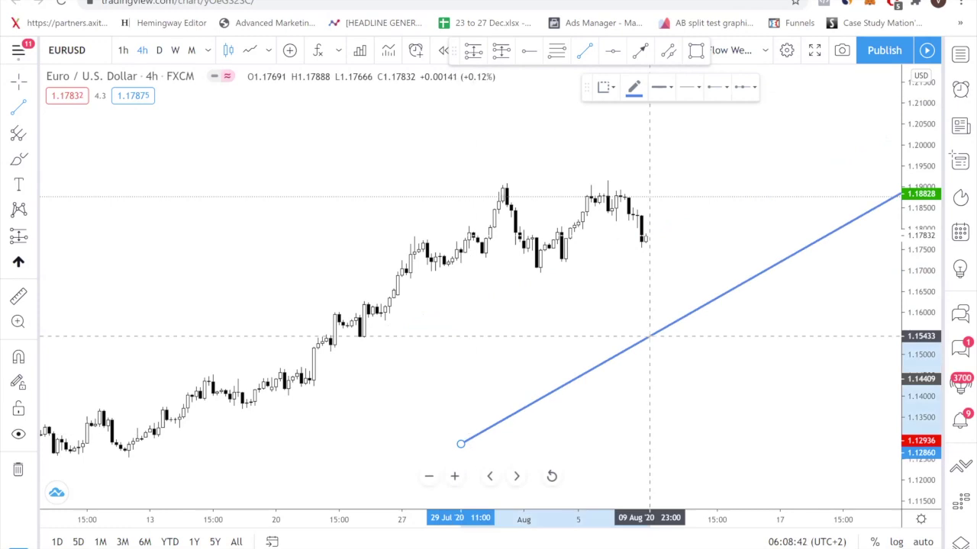
pyautogui.click(649, 336)
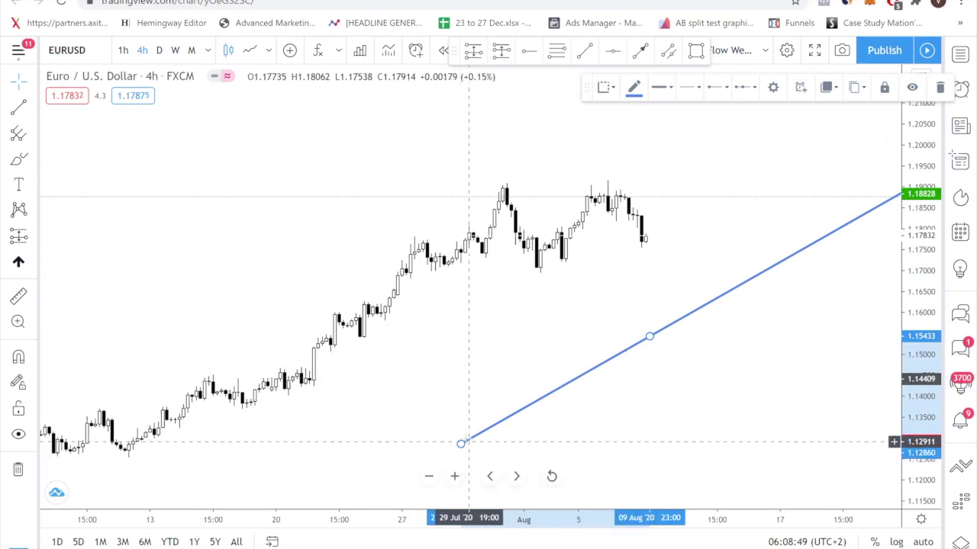
pyautogui.moveTo(461, 444); pyautogui.dragTo(360, 336)
pyautogui.moveTo(649, 337); pyautogui.dragTo(612, 245)
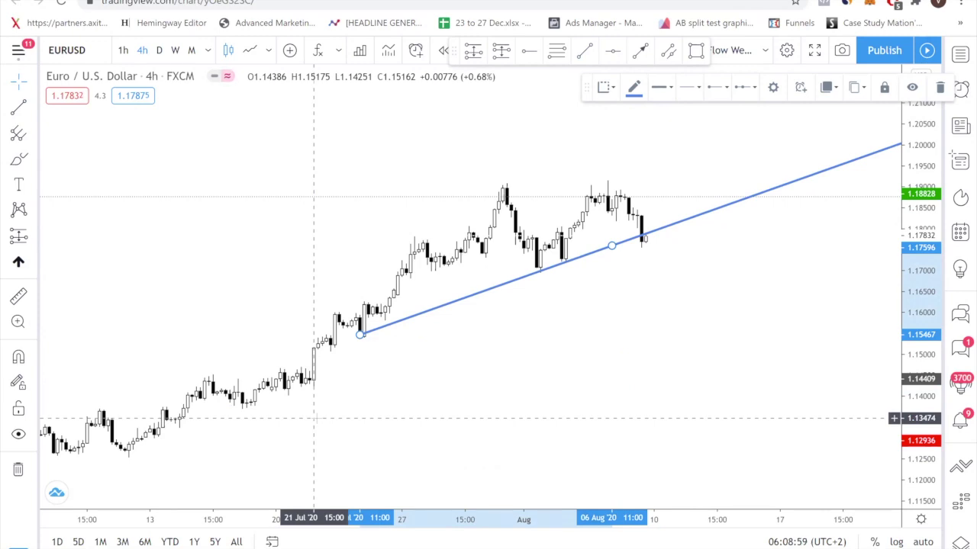
# - Mark the rising trend line's touches with rectangles at the 22–24 July low, the 2–4 August low and the latest candles
pyautogui.click(695, 52)
pyautogui.moveTo(339, 319); pyautogui.dragTo(381, 341)
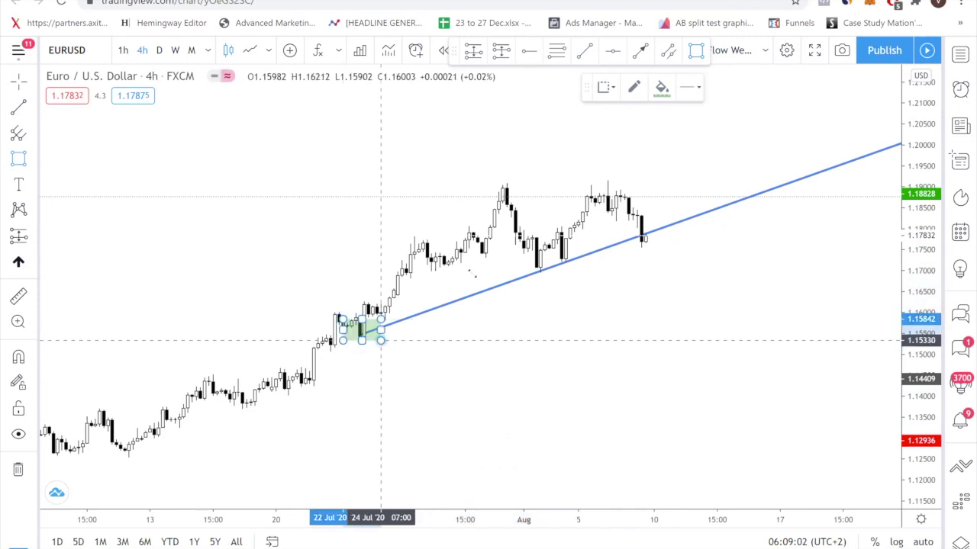
pyautogui.moveTo(523, 260); pyautogui.dragTo(557, 279)
pyautogui.click(19, 158)
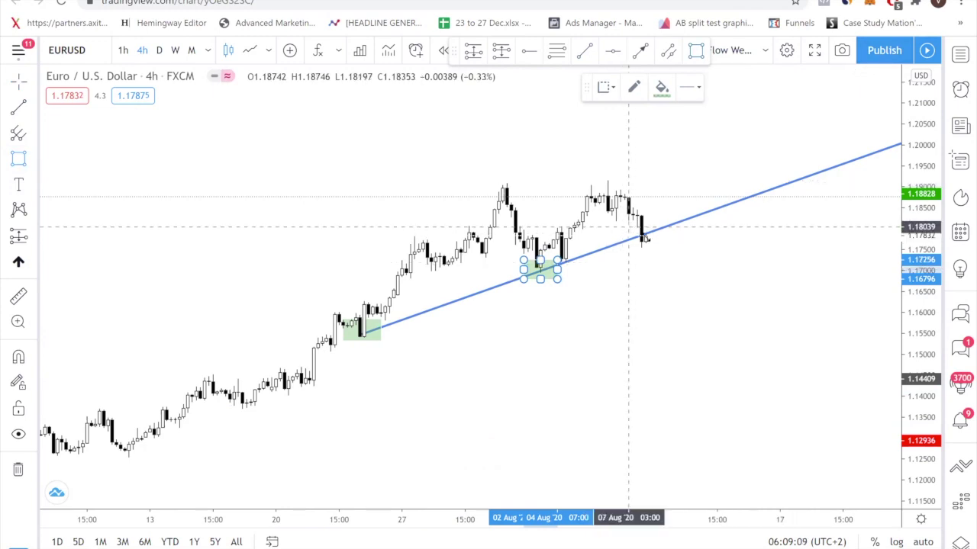
pyautogui.moveTo(630, 228); pyautogui.dragTo(658, 244)
pyautogui.click(692, 303)
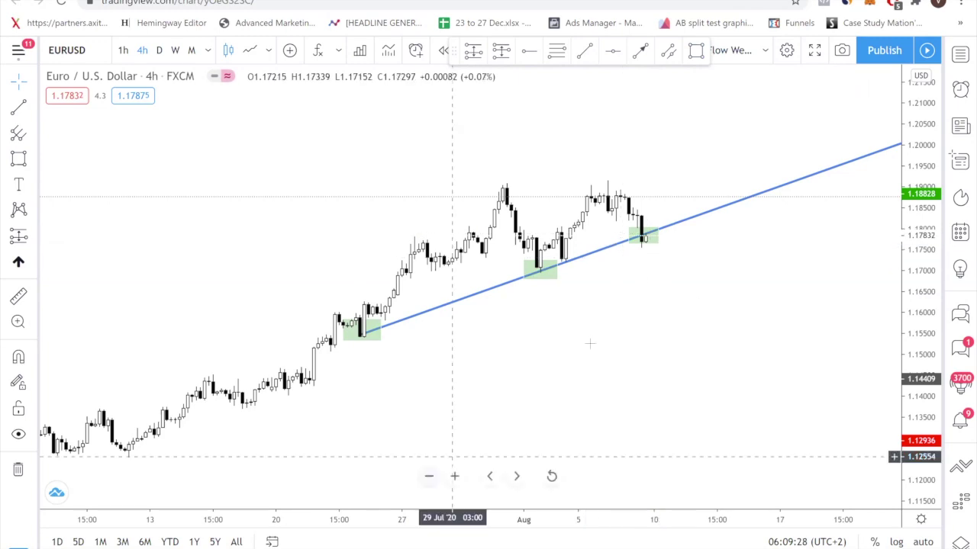
# - Mark the June swing highs with rectangles, about 1.13827–1.14175 on 10–11 June and about 1.13130–1.13623 on 15–16 June
pyautogui.moveTo(507, 401); pyautogui.dragTo(741, 262)
pyautogui.moveTo(494, 350); pyautogui.dragTo(842, 231)
pyautogui.moveTo(537, 328); pyautogui.dragTo(653, 327)
pyautogui.scroll(2, 499, 333)
pyautogui.moveTo(499, 333); pyautogui.dragTo(707, 320)
pyautogui.moveTo(926, 316); pyautogui.dragTo(926, 205)
pyautogui.moveTo(789, 222); pyautogui.dragTo(770, 404)
pyautogui.moveTo(458, 391); pyautogui.dragTo(572, 352)
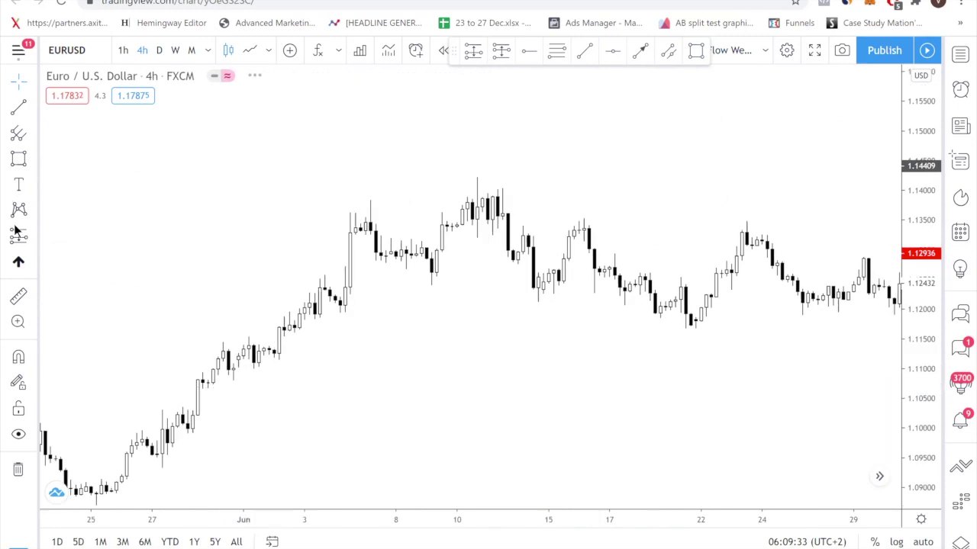
pyautogui.hotkey('alt', 'shift', 'r')
pyautogui.click(470, 181)
pyautogui.click(509, 202)
pyautogui.click(19, 158)
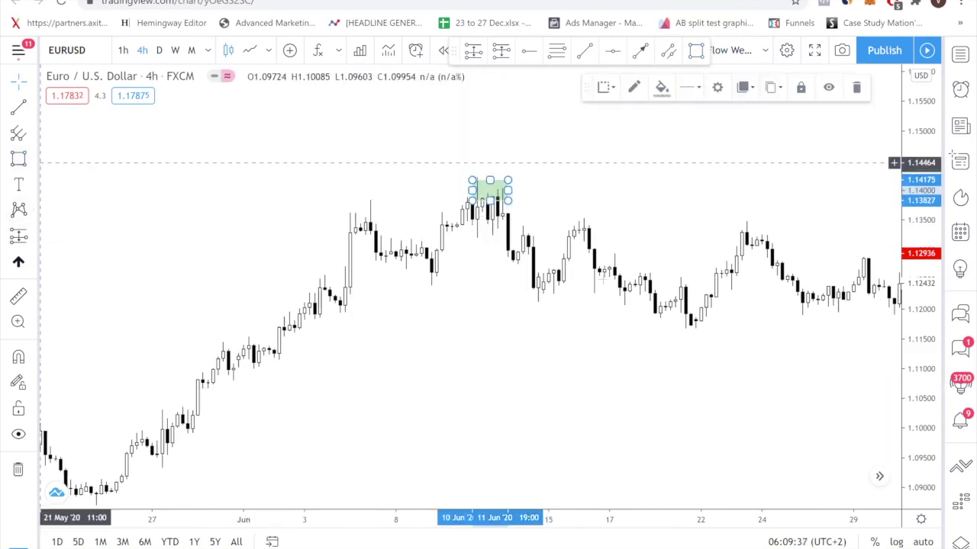
pyautogui.click(564, 213)
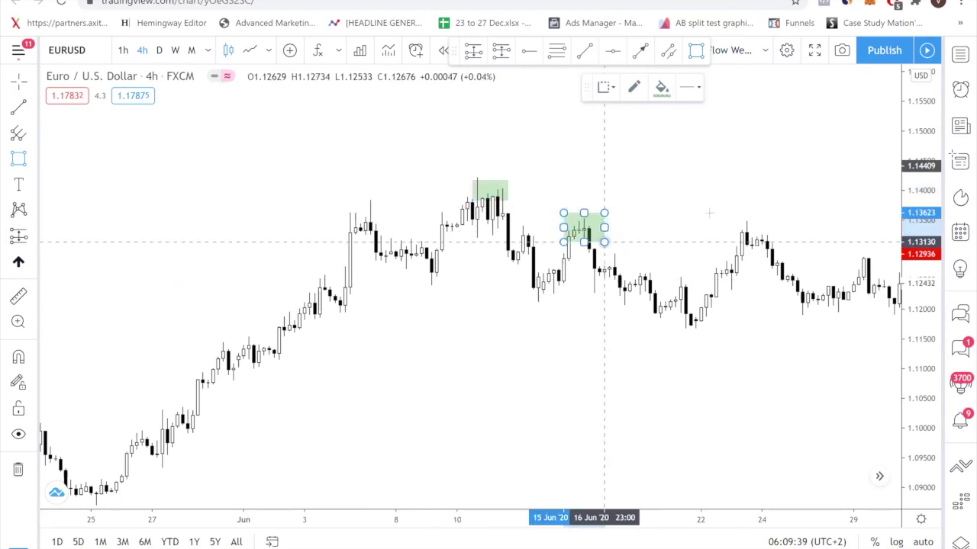
pyautogui.click(604, 242)
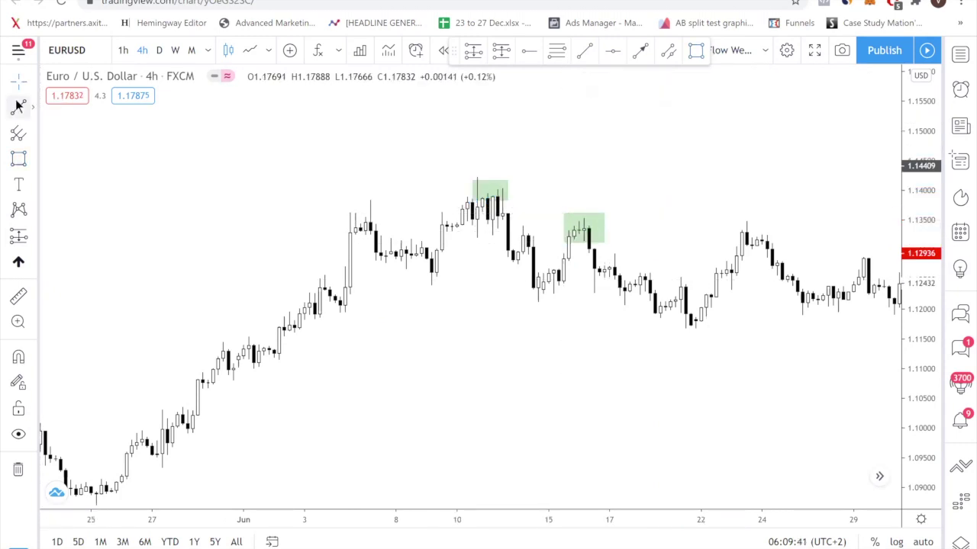
# - Draw a falling trend line from the 10 June high at about 1.14211 through the 16 June high at about 1.13491
pyautogui.click(18, 111)
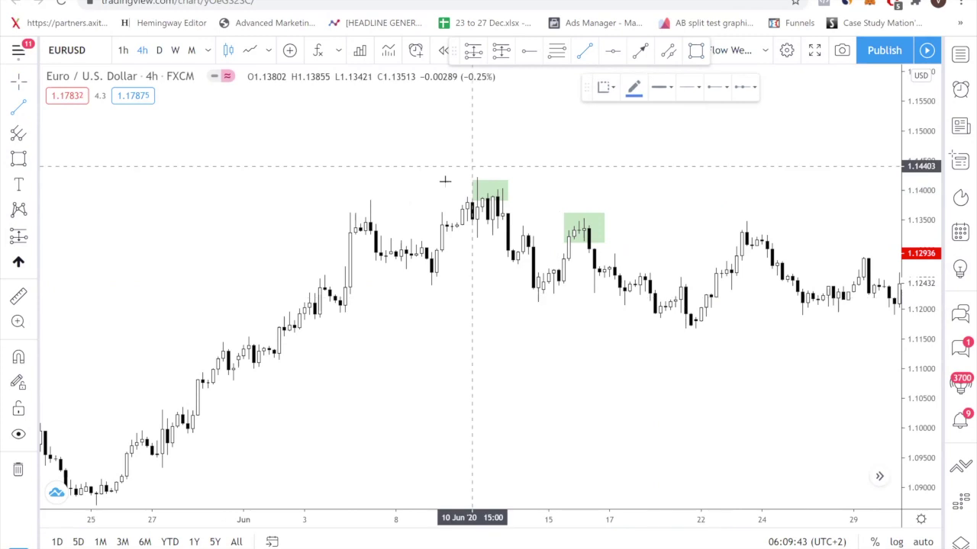
pyautogui.click(477, 179)
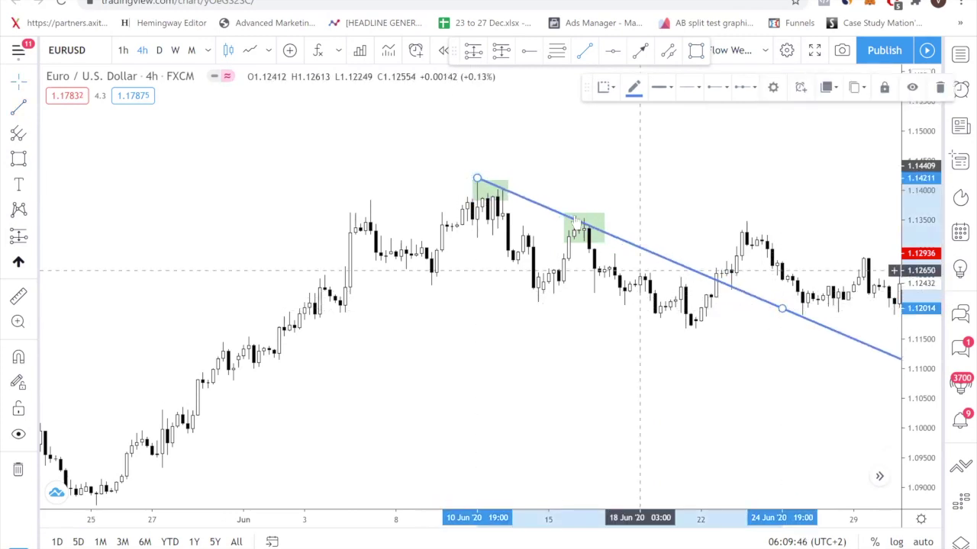
pyautogui.click(782, 309)
pyautogui.moveTo(781, 309); pyautogui.dragTo(586, 224)
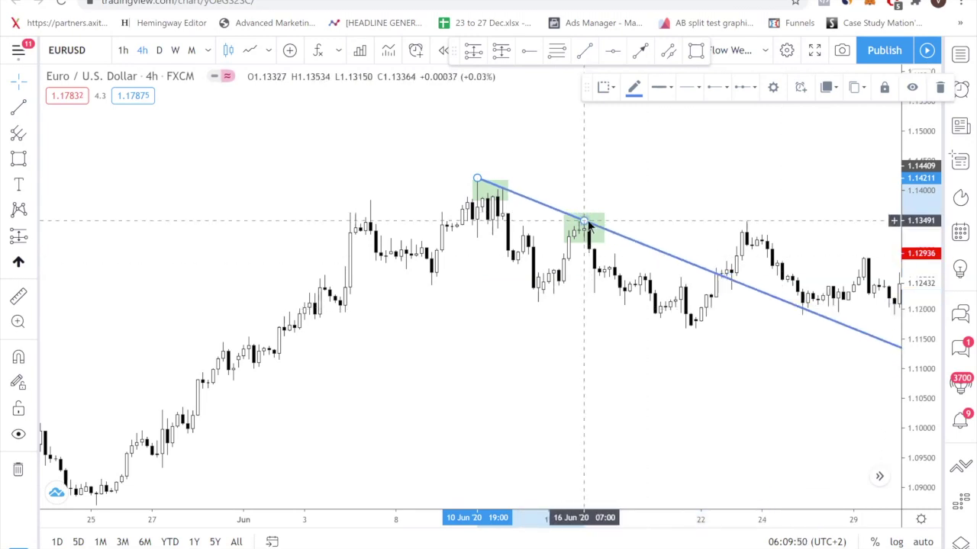
# - Toggle the falling trend line's Extend right line option off and back on, and apply the settings
pyautogui.doubleClick(582, 223)
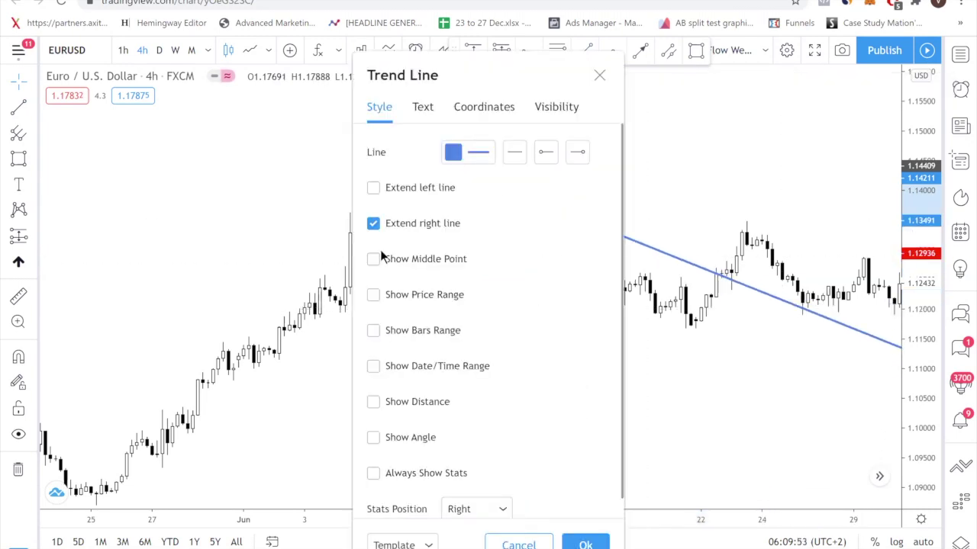
pyautogui.click(374, 224)
pyautogui.click(373, 223)
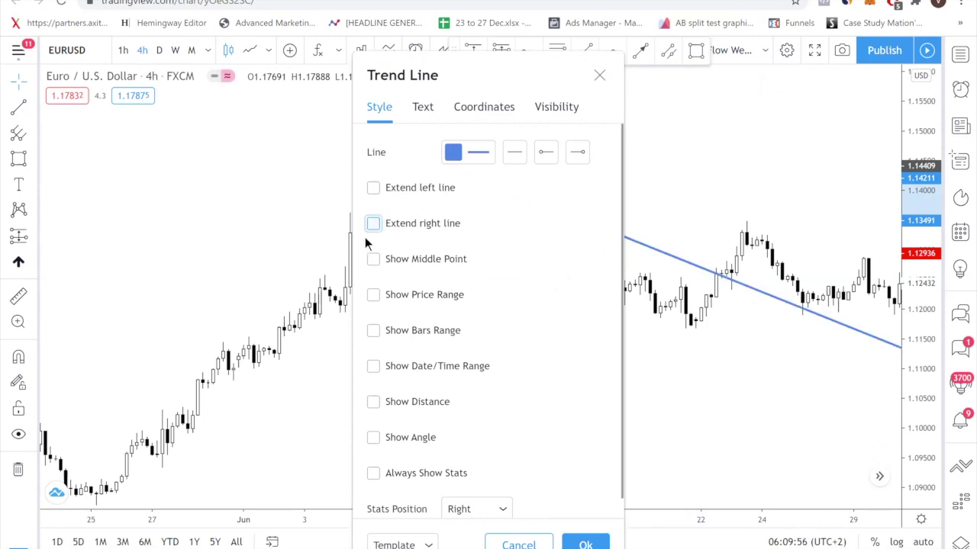
pyautogui.click(585, 542)
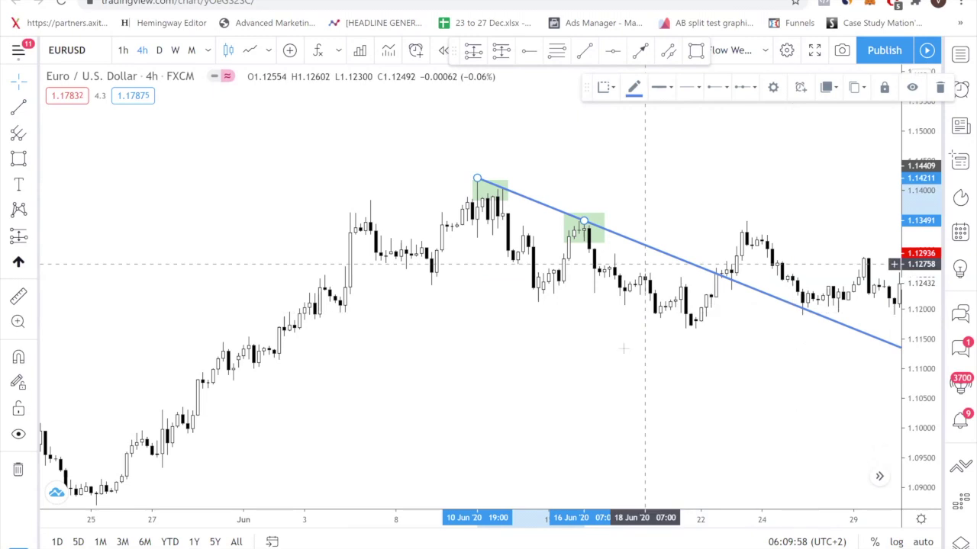
pyautogui.click(623, 348)
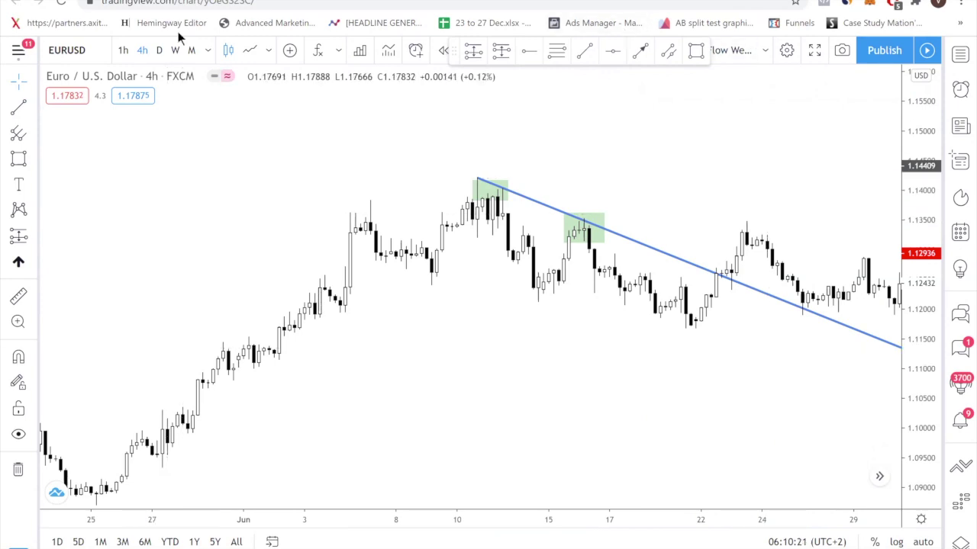
# - Examine the falling trend line against the prices displayed as a line chart, and return to candles
pyautogui.click(252, 50)
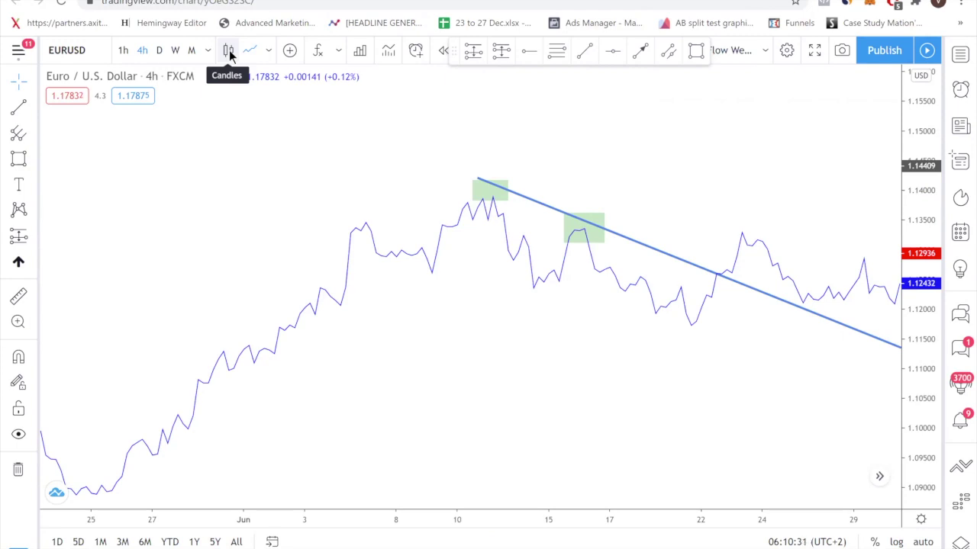
pyautogui.click(500, 192)
pyautogui.click(624, 225)
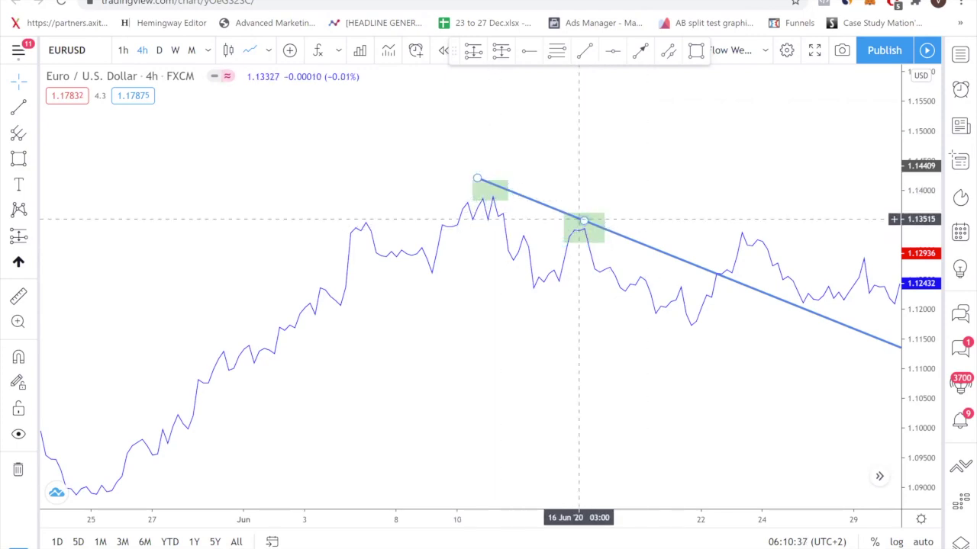
pyautogui.click(230, 49)
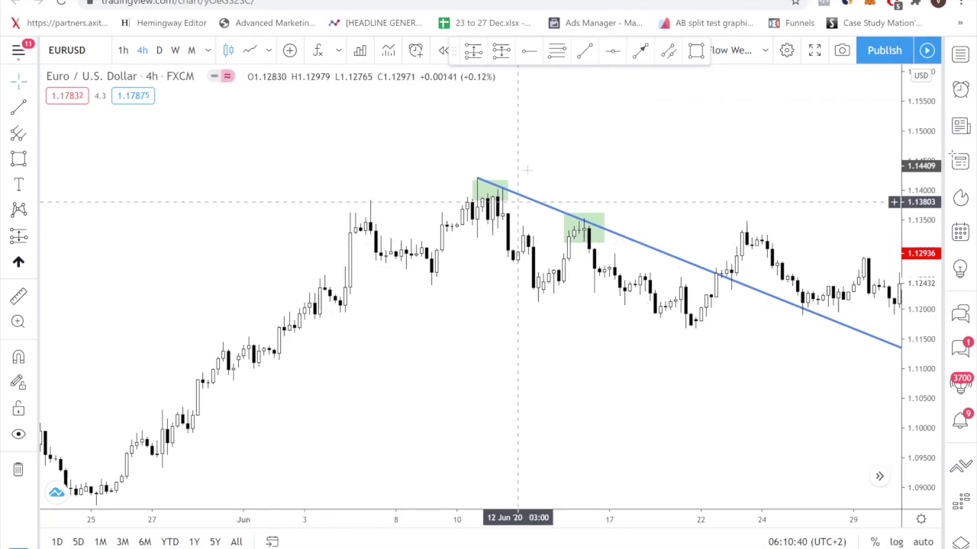
# - Move the falling trend line's start to about 1.14187 on 10 June and its second anchor to about 1.13335 on 16 June
pyautogui.click(479, 179)
pyautogui.moveTo(478, 174)
pyautogui.mouseDown()
pyautogui.moveTo(477, 191)
pyautogui.moveTo(476, 178)
pyautogui.mouseUp()
pyautogui.moveTo(584, 222); pyautogui.dragTo(596, 229)
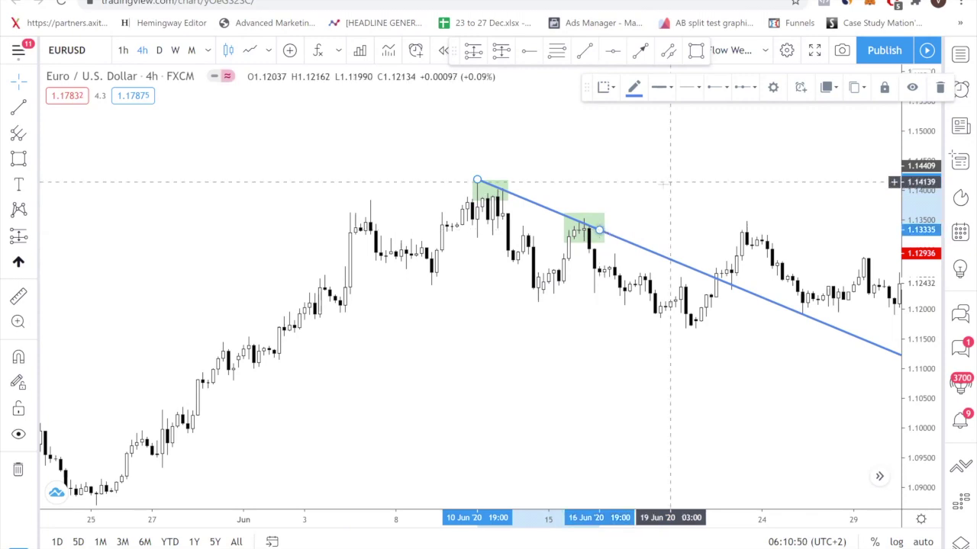
pyautogui.click(502, 206)
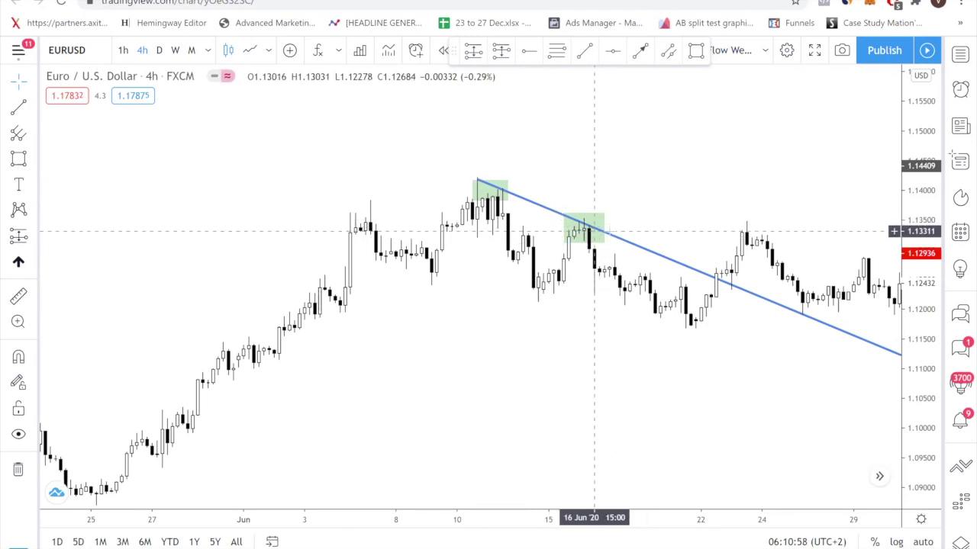
# - Align the falling trend line's second anchor with the top of the 16 June 11:00 candle body, at about 1.13401
pyautogui.moveTo(600, 230); pyautogui.dragTo(589, 235)
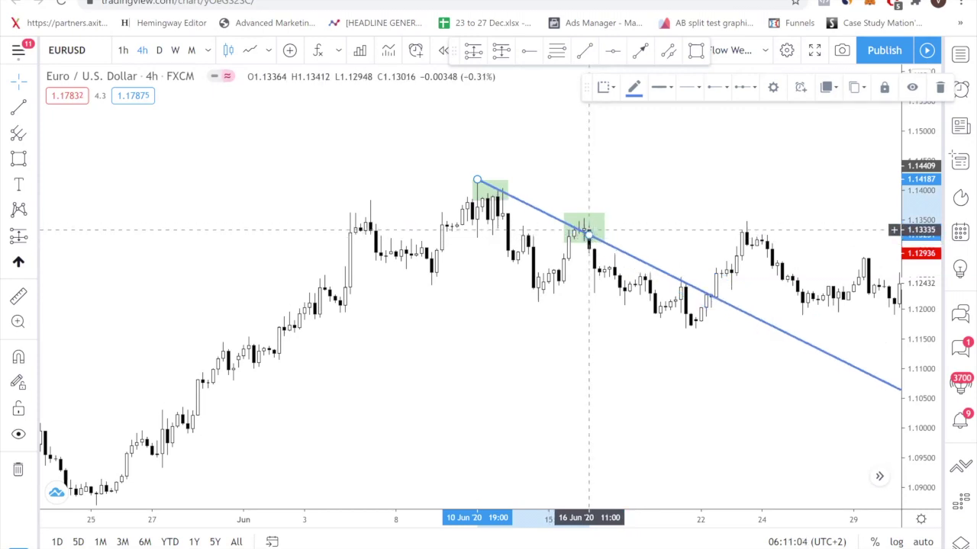
pyautogui.scroll(2, 417, 352)
pyautogui.moveTo(417, 351); pyautogui.dragTo(571, 313)
pyautogui.scroll(3, 580, 305)
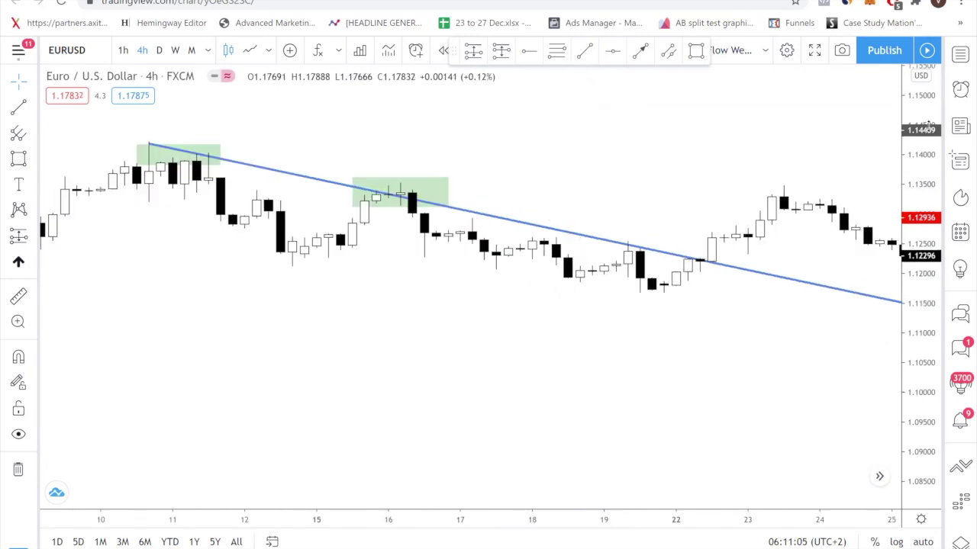
pyautogui.moveTo(920, 216); pyautogui.dragTo(920, 148)
pyautogui.moveTo(580, 460); pyautogui.dragTo(737, 466)
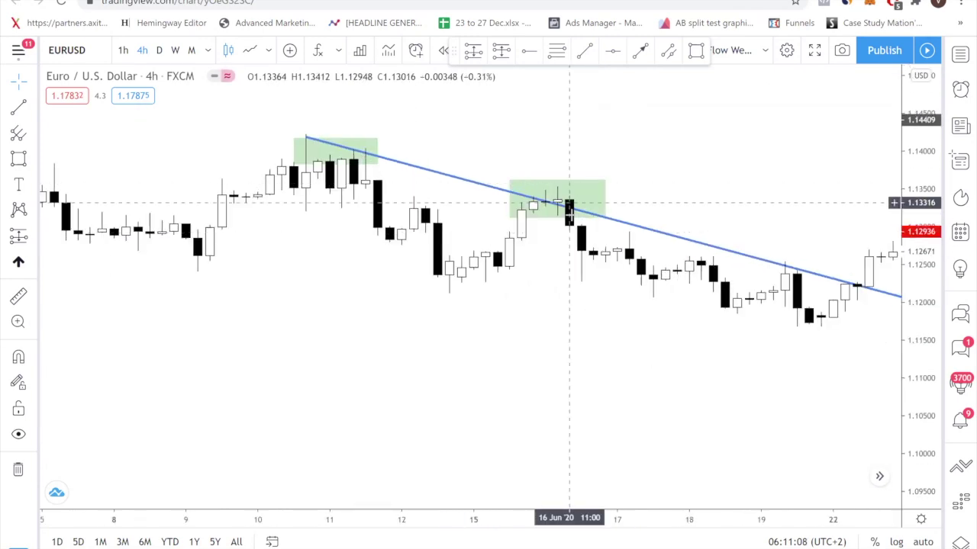
pyautogui.click(569, 210)
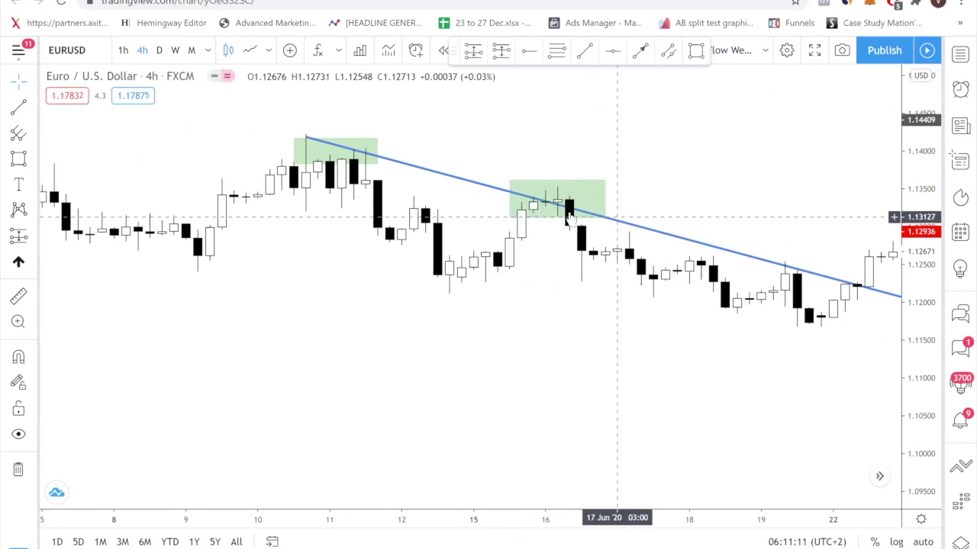
pyautogui.click(569, 210)
pyautogui.moveTo(569, 208); pyautogui.dragTo(570, 197)
pyautogui.click(596, 176)
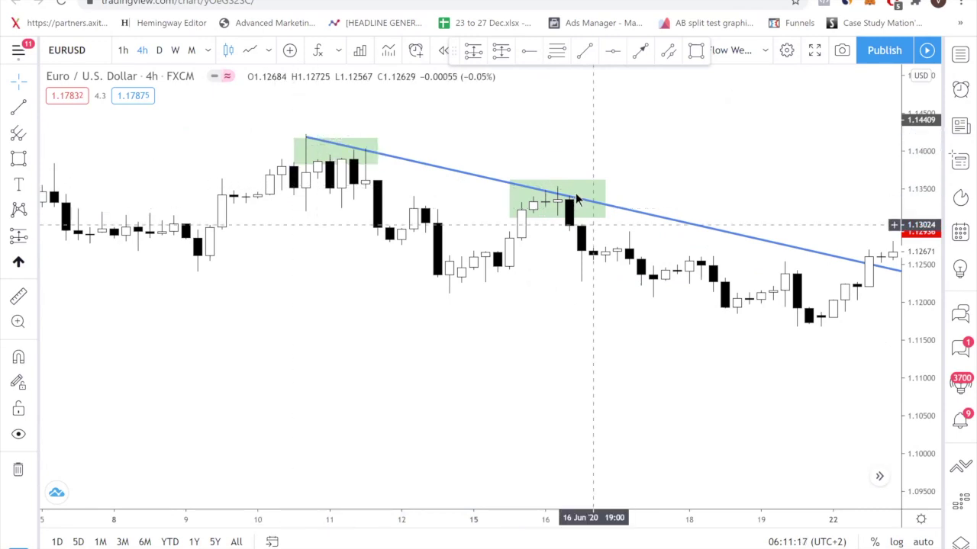
# - Try the second anchor below the 15 June 23:00 candle at about 1.13043, and return it to about 1.13401 on 16 June
pyautogui.moveTo(569, 196); pyautogui.dragTo(533, 223)
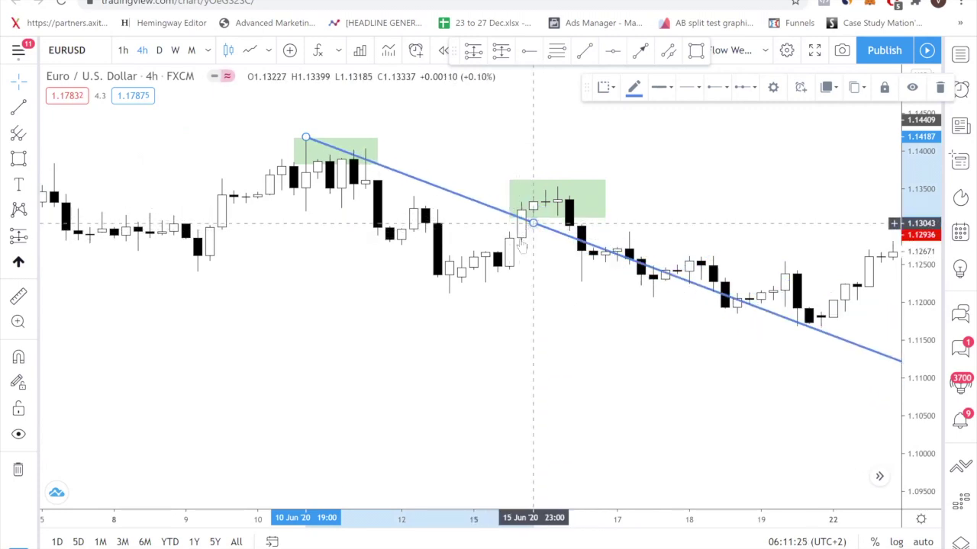
pyautogui.click(541, 221)
pyautogui.moveTo(534, 222); pyautogui.dragTo(569, 192)
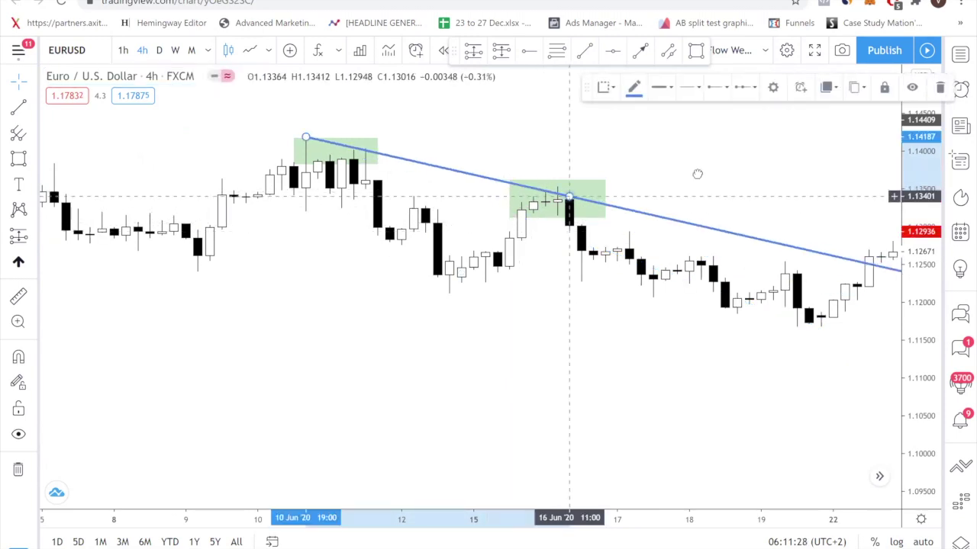
pyautogui.moveTo(726, 164); pyautogui.dragTo(664, 181)
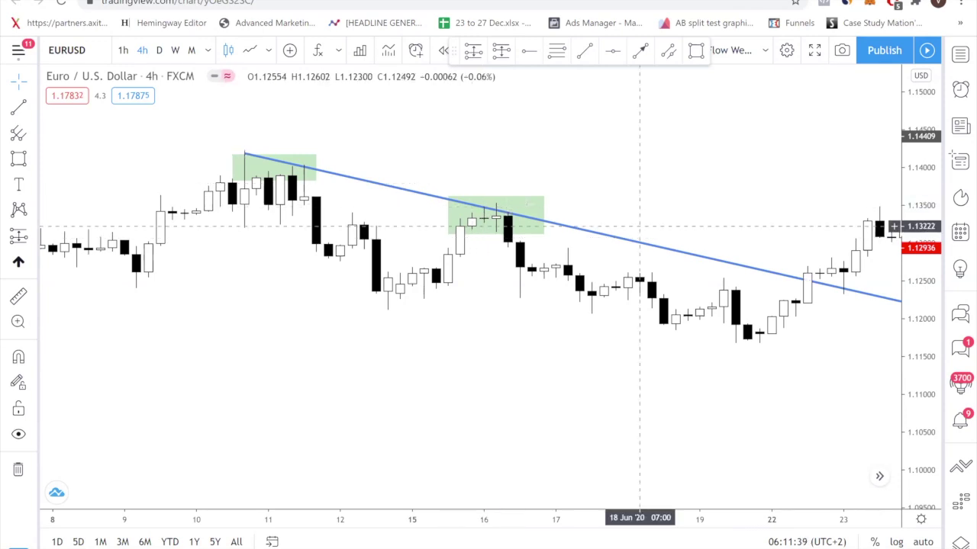
pyautogui.click(507, 212)
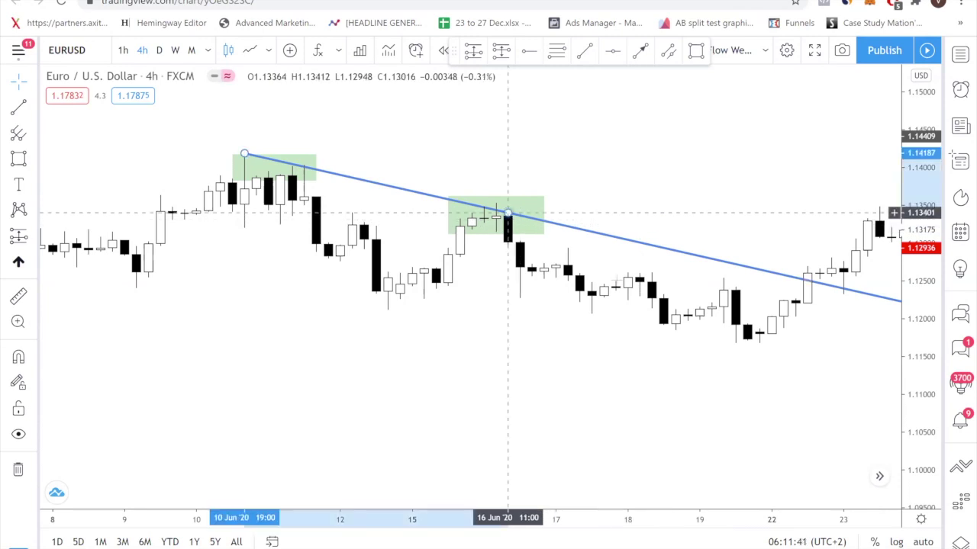
# - Try the falling trend line's second anchor at about 1.12514 on 17 June 23:00, and raise it to about 1.13118 on that candle
pyautogui.moveTo(507, 212); pyautogui.dragTo(616, 279)
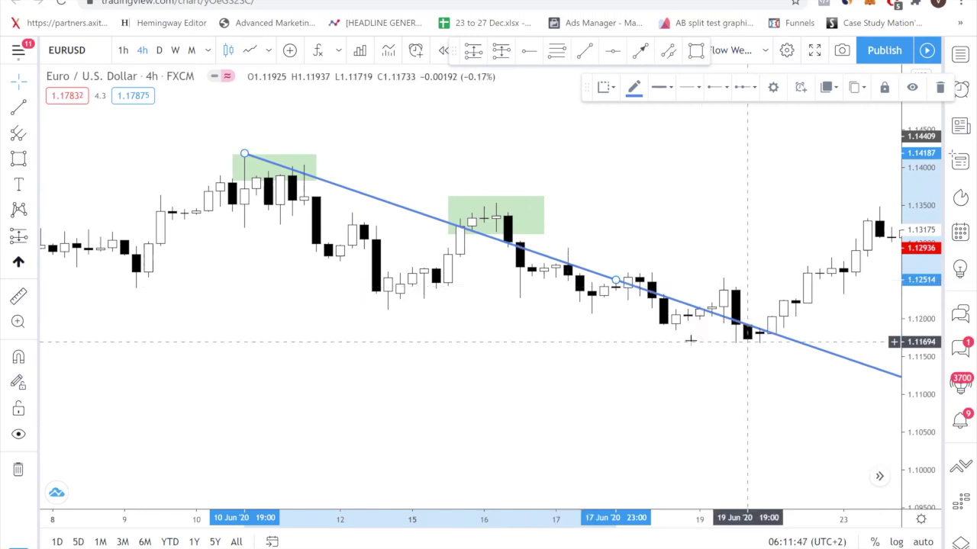
pyautogui.moveTo(617, 281); pyautogui.dragTo(619, 238)
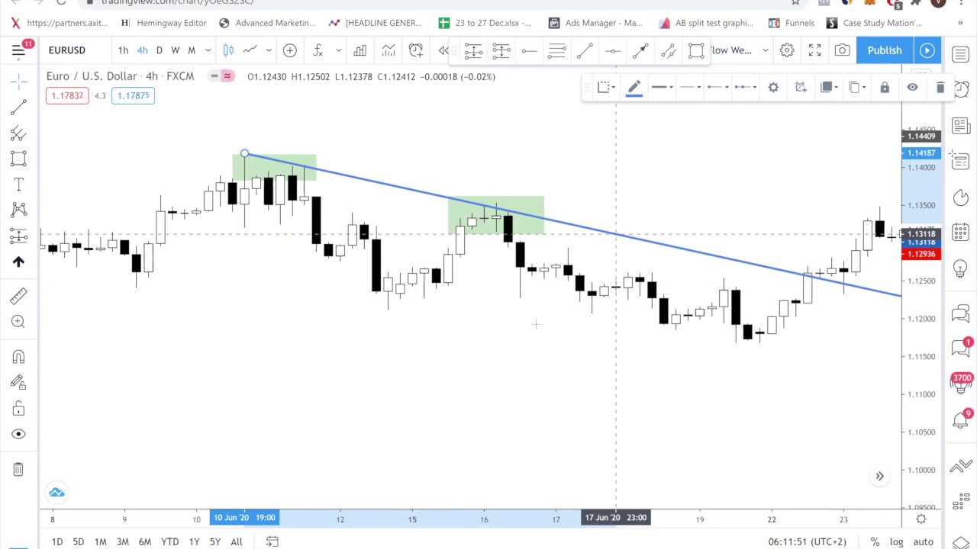
# - Draw a rising trend line from the 25 May 07:00 low at about 1.08695 up beneath the late-May candles
pyautogui.scroll(-5, 481, 384)
pyautogui.moveTo(517, 345); pyautogui.dragTo(618, 183)
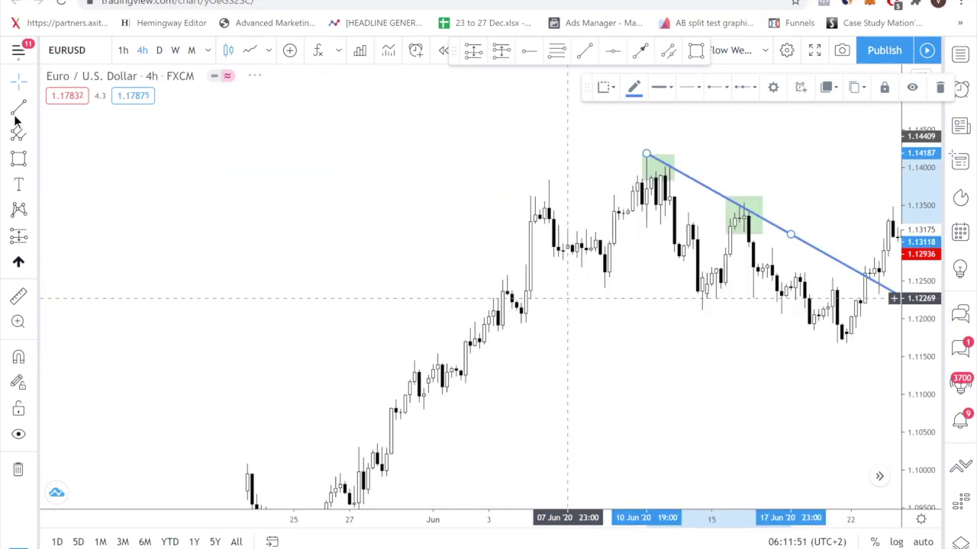
pyautogui.click(17, 113)
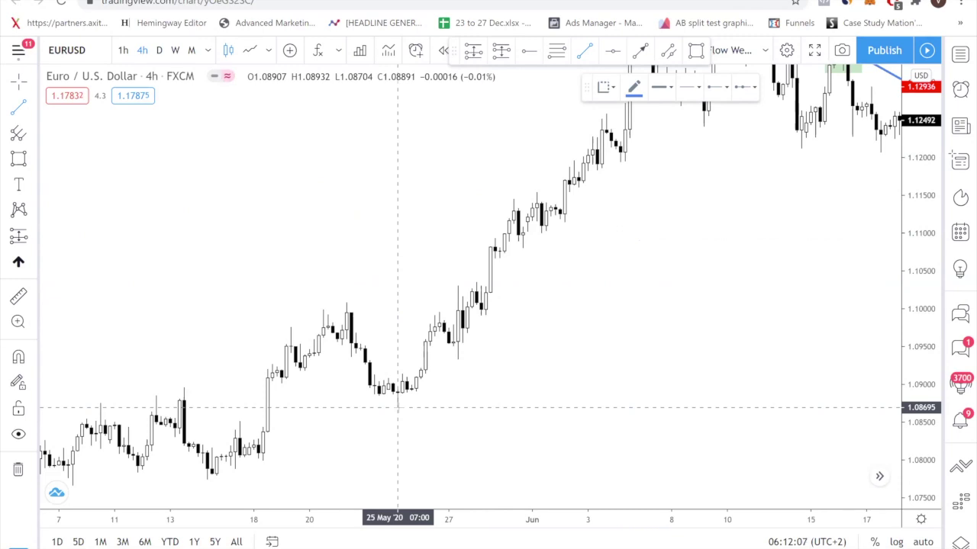
pyautogui.click(397, 407)
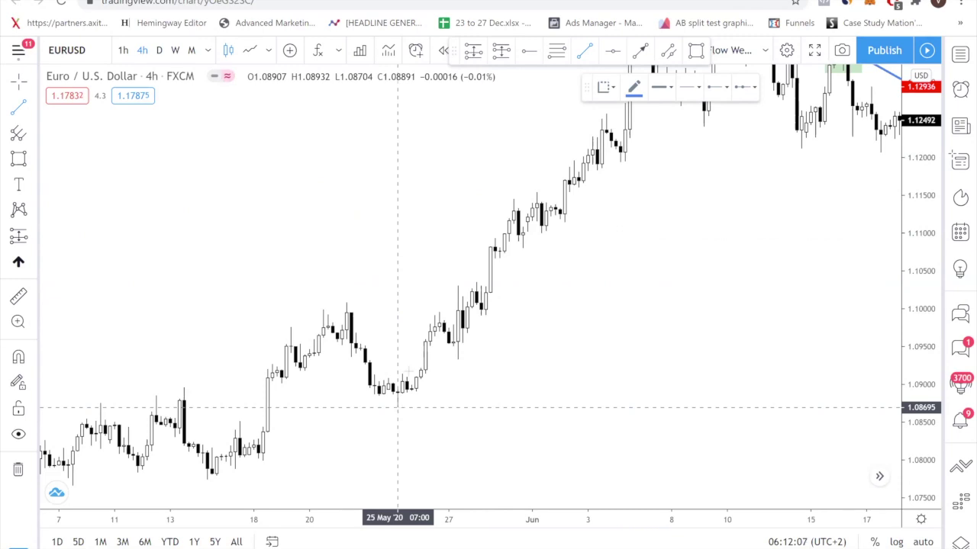
pyautogui.click(532, 280)
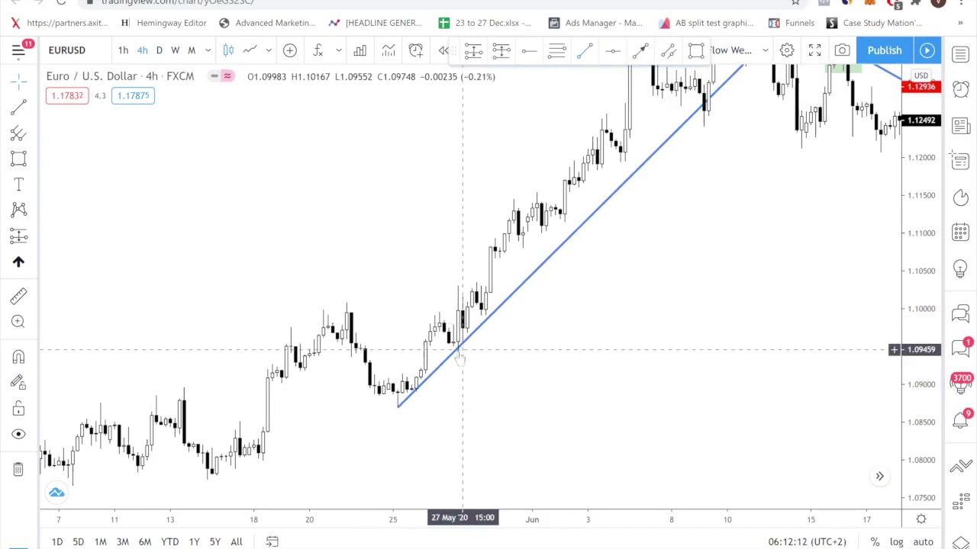
# - Mark the rising line's touch areas with rectangles at about 1.08978–1.08685 on 24–26 May and 1.09449–1.09346 on 27–28 May
pyautogui.click(19, 159)
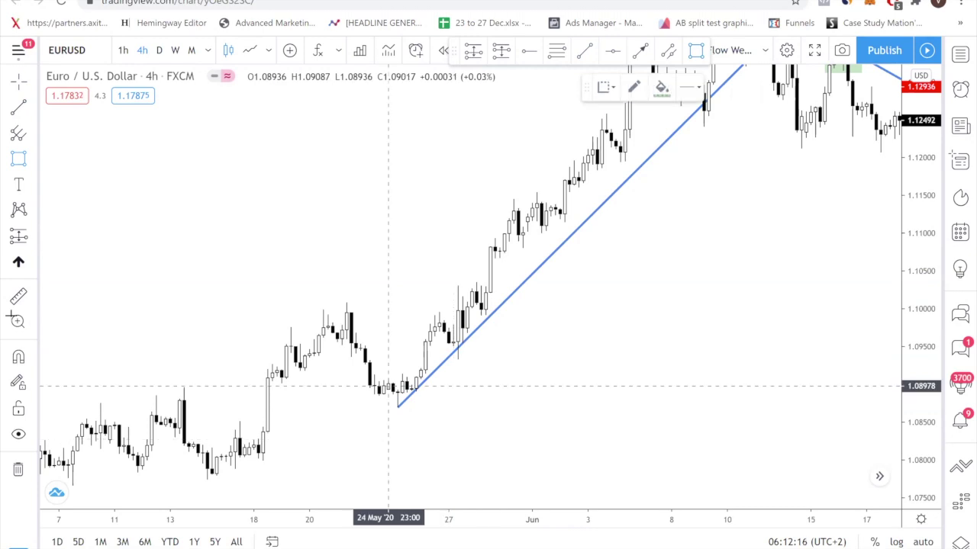
pyautogui.moveTo(388, 387); pyautogui.dragTo(422, 408)
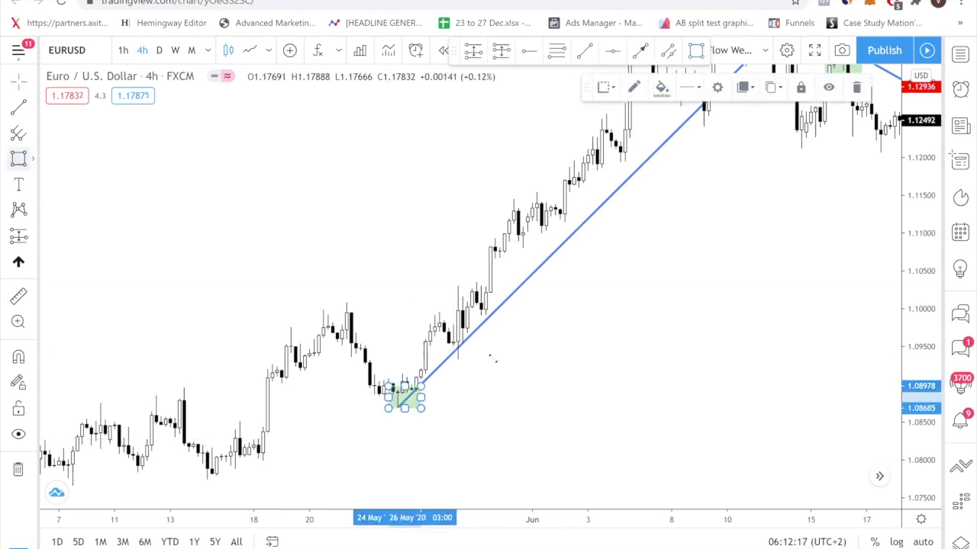
pyautogui.moveTo(453, 351); pyautogui.dragTo(490, 359)
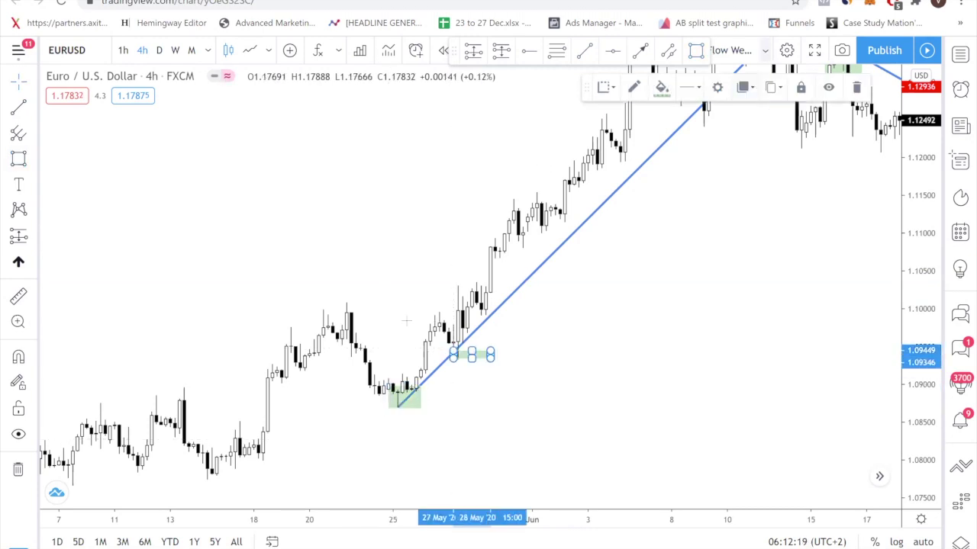
# - Draw a second rising trend line from the 24 April low at about 1.07299 through the 7 May low at about 1.07761
pyautogui.moveTo(405, 321); pyautogui.dragTo(642, 156)
pyautogui.moveTo(342, 340); pyautogui.dragTo(505, 327)
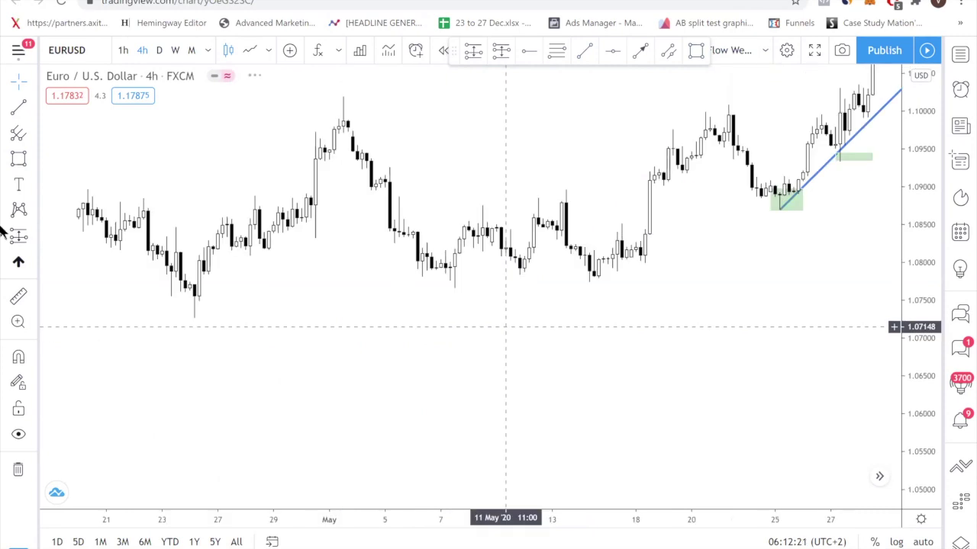
pyautogui.click(190, 315)
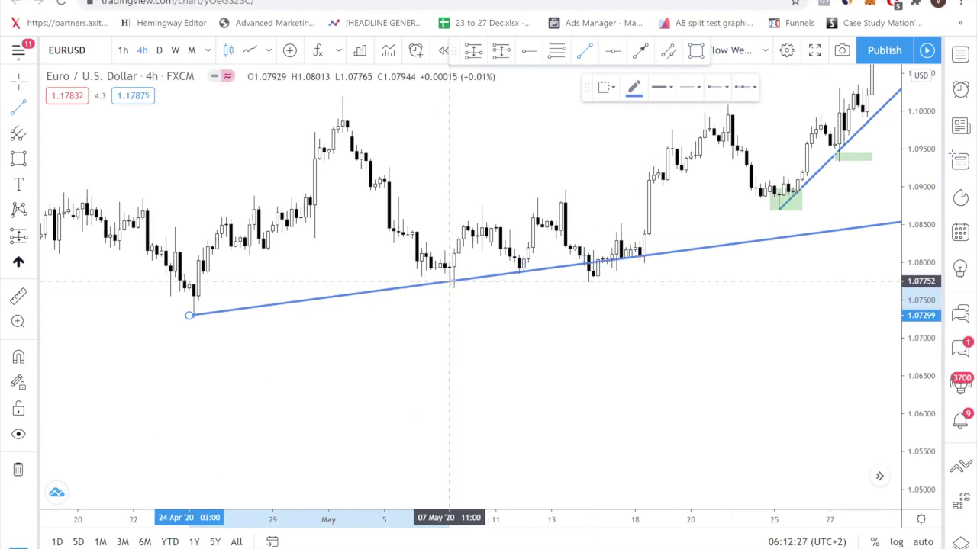
pyautogui.click(449, 281)
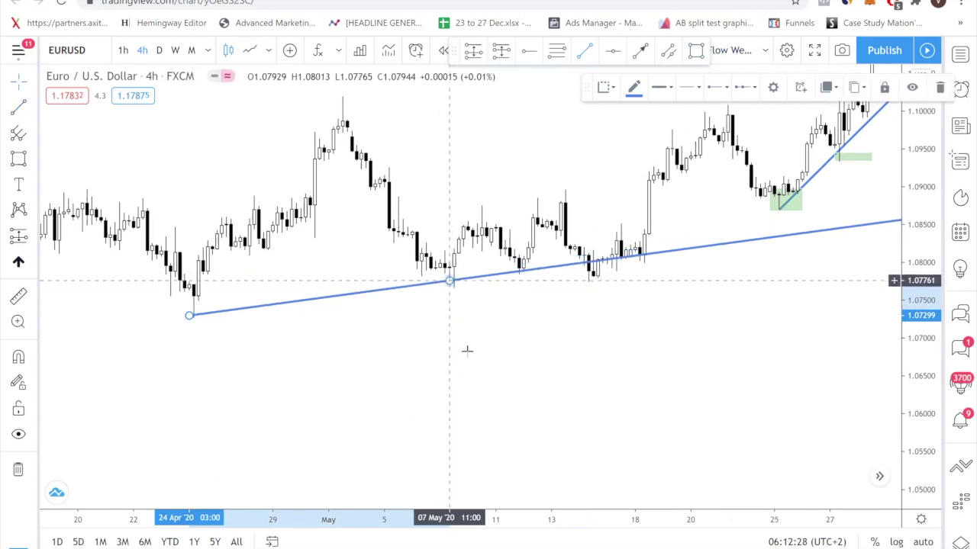
pyautogui.click(467, 351)
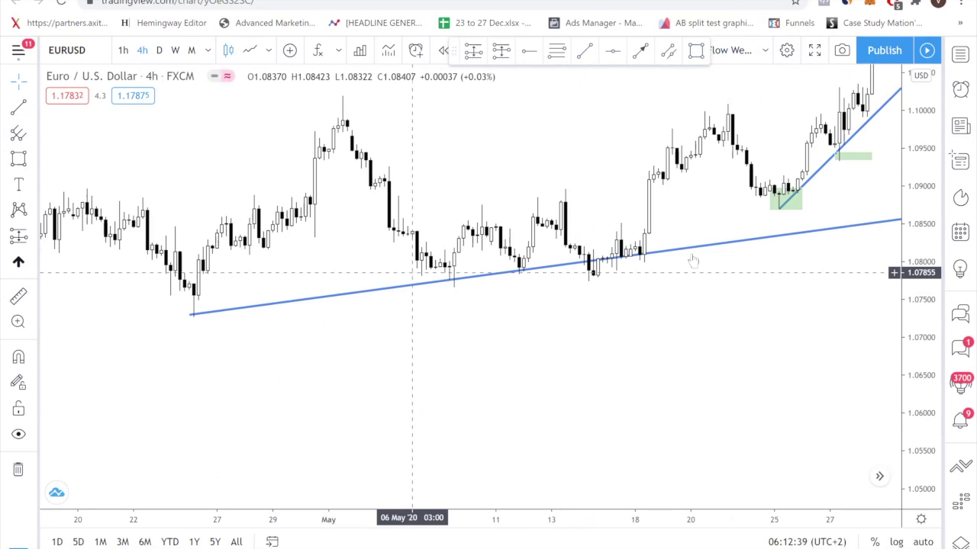
# - Remove all trend lines and rectangles from the chart
pyautogui.moveTo(654, 300); pyautogui.dragTo(534, 323)
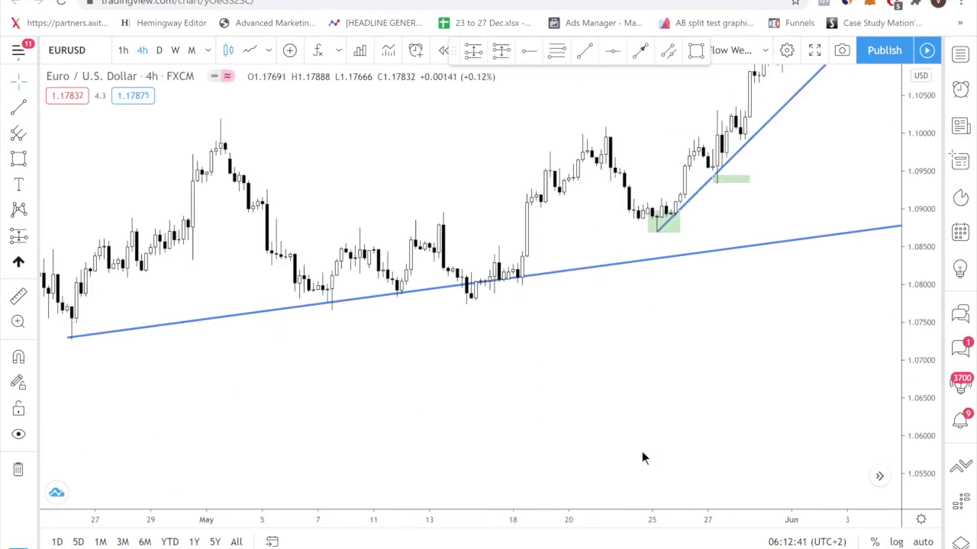
pyautogui.rightClick(718, 527)
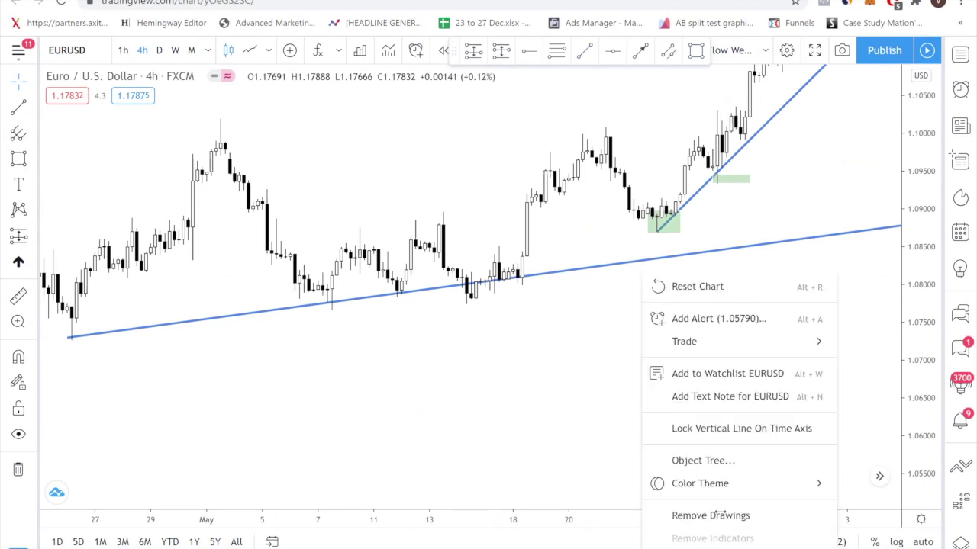
pyautogui.click(718, 514)
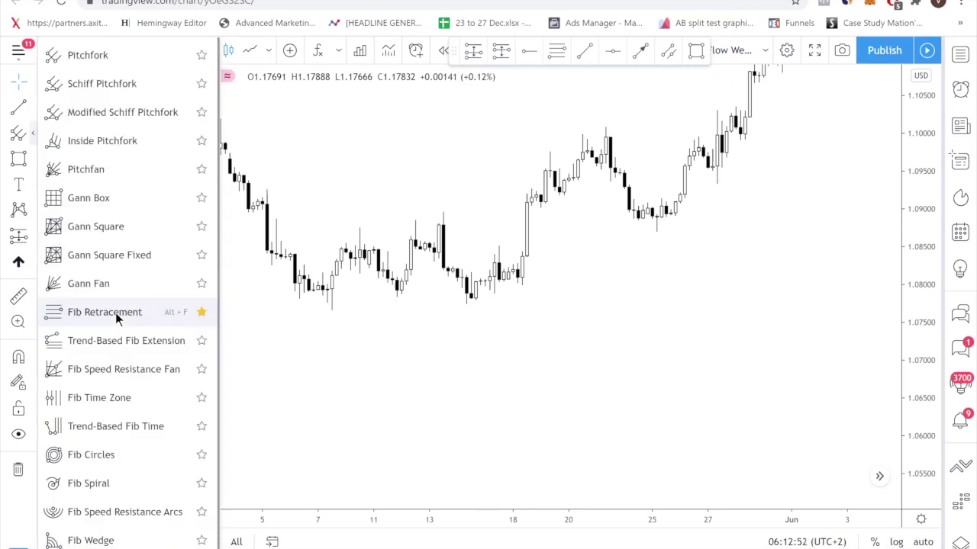
# - Draw a sample Fib Retracement from about 1.06158 on 11 May to about 1.08516 on 19 May
pyautogui.click(115, 312)
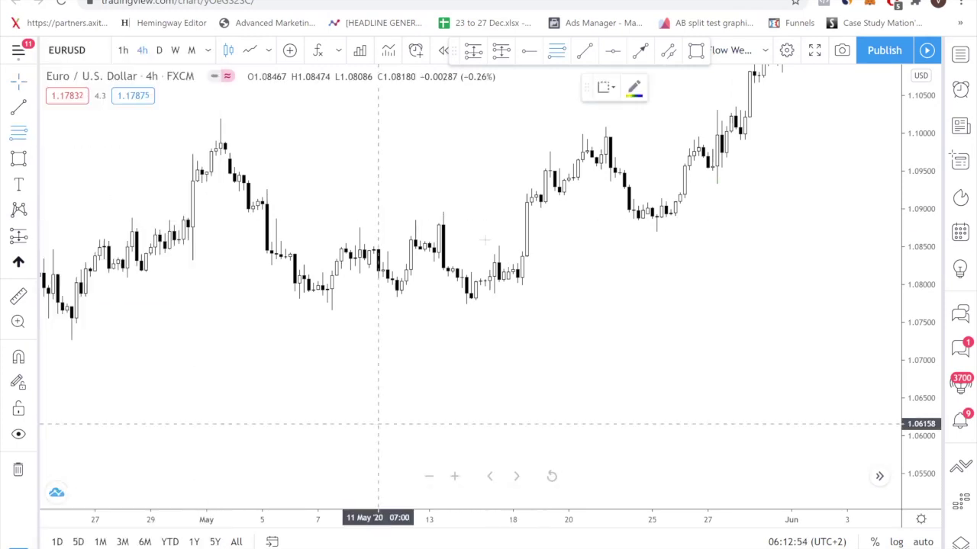
pyautogui.moveTo(378, 424); pyautogui.dragTo(578, 215)
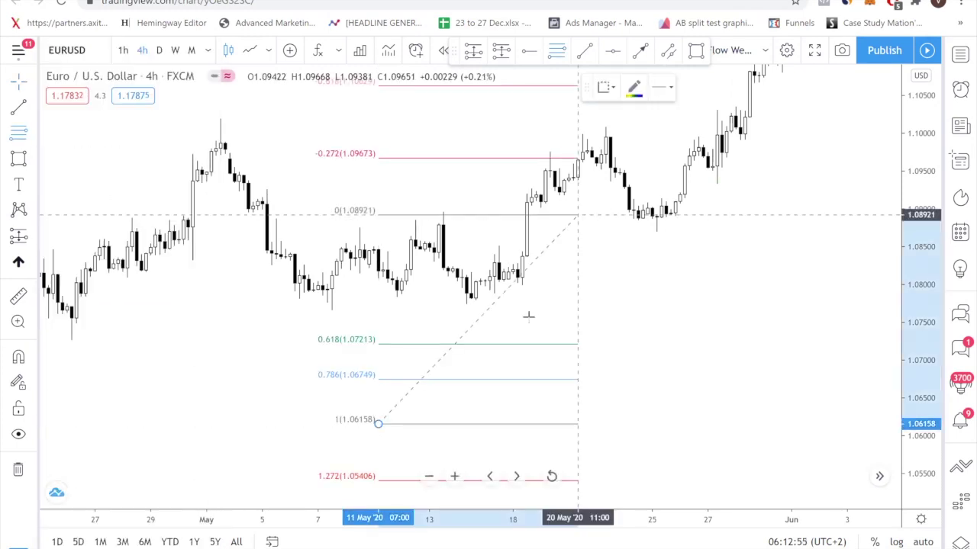
pyautogui.click(559, 245)
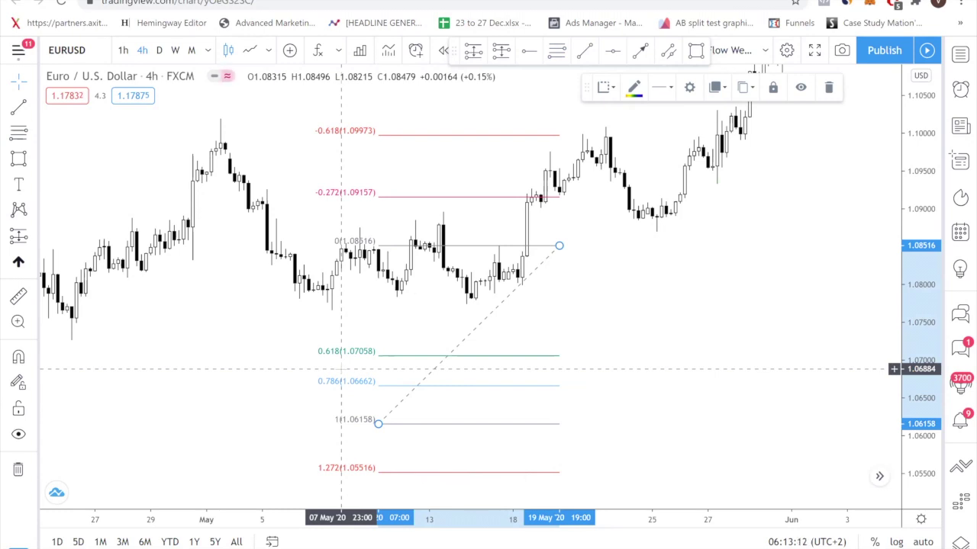
# - Review the sample Fib Retracement's style settings and its list of enabled levels, and close them with the levels kept
pyautogui.doubleClick(470, 333)
pyautogui.scroll(-4, 431, 398)
pyautogui.scroll(4, 392, 349)
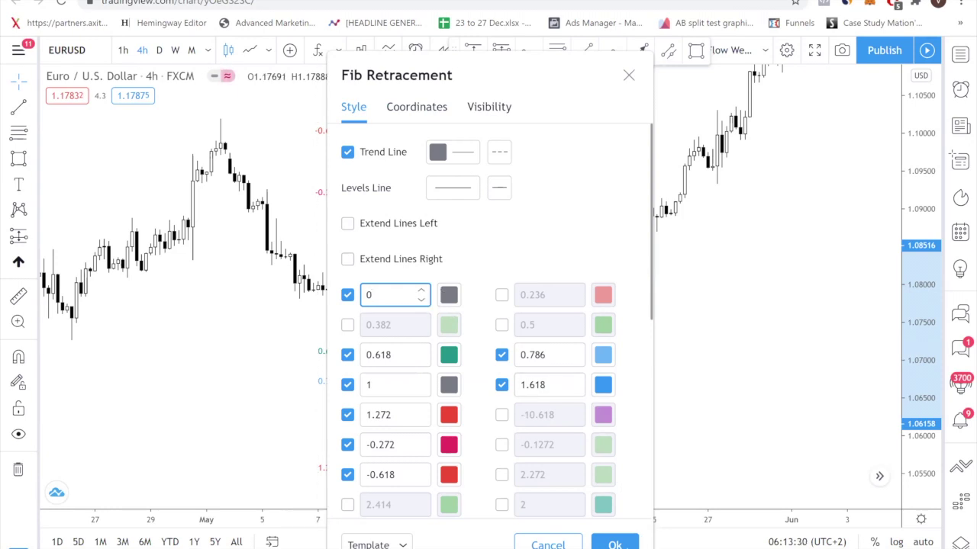
pyautogui.press('Return')
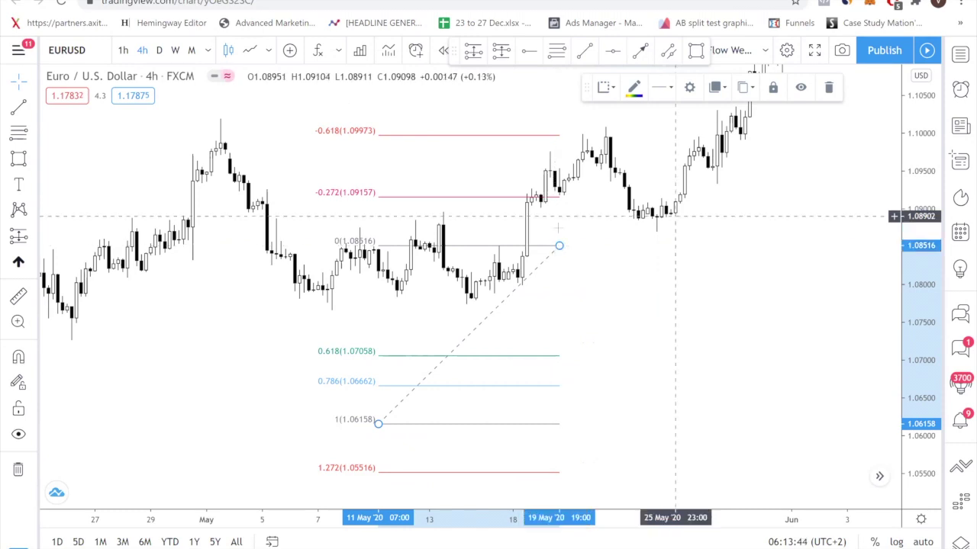
# - Delete the sample retracement and draw one from the 14 May low at about 1.07723 to about 1.10091 on 25 May
pyautogui.moveTo(559, 248); pyautogui.dragTo(558, 249)
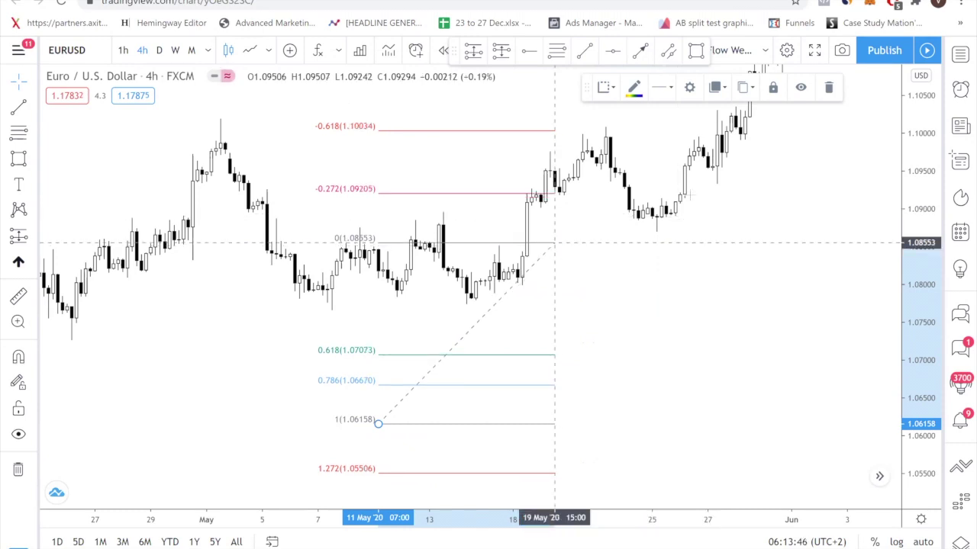
pyautogui.press('Delete')
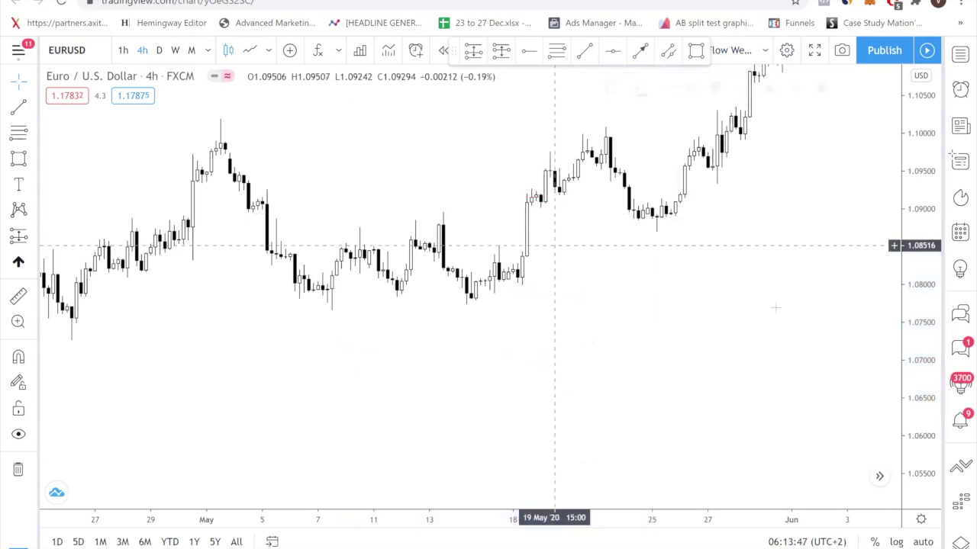
pyautogui.click(18, 136)
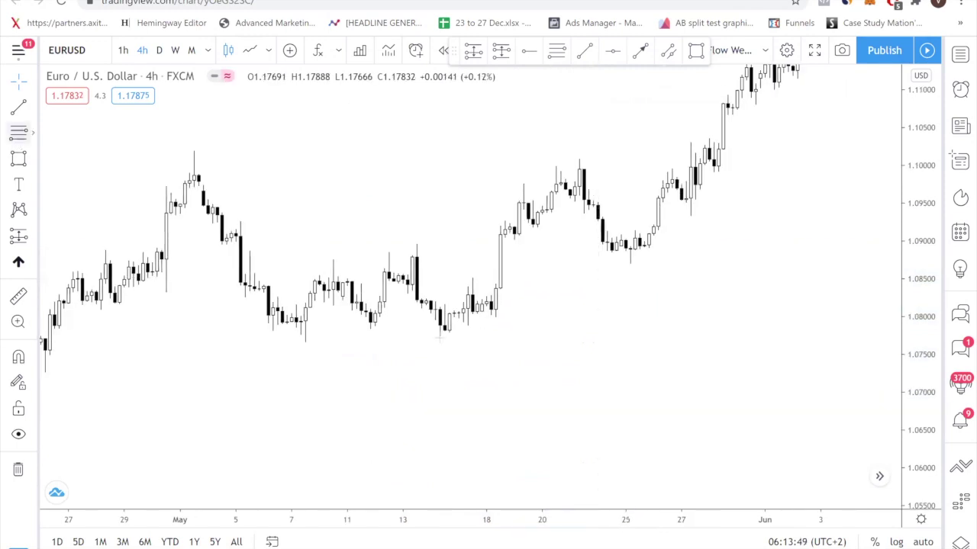
pyautogui.moveTo(442, 329)
pyautogui.mouseDown()
pyautogui.moveTo(580, 161)
pyautogui.moveTo(656, 159)
pyautogui.moveTo(644, 159)
pyautogui.mouseUp()
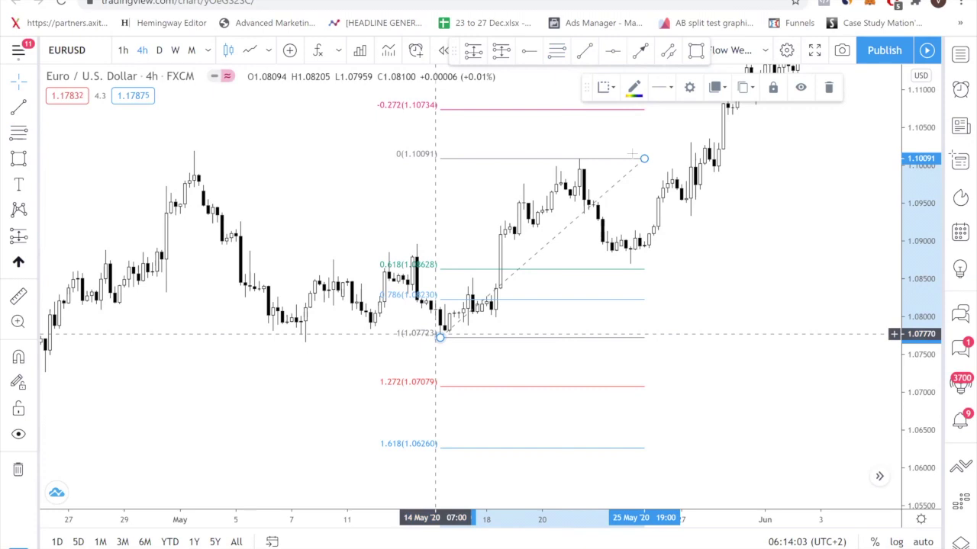
# - Redraw the Fib Retracement from the 14 May 11:00 low at about 1.07733 up to the swing-high level at about 1.10091
pyautogui.press('Delete')
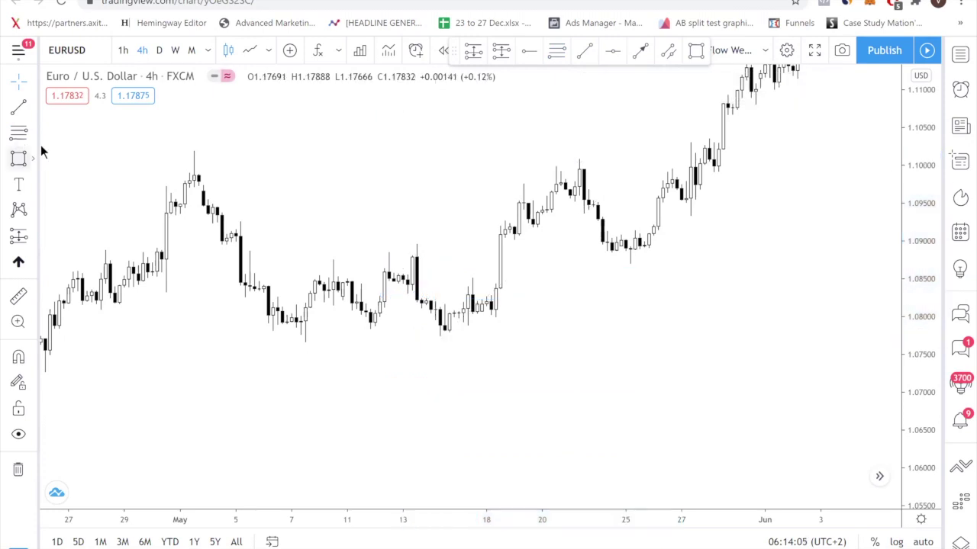
pyautogui.click(18, 132)
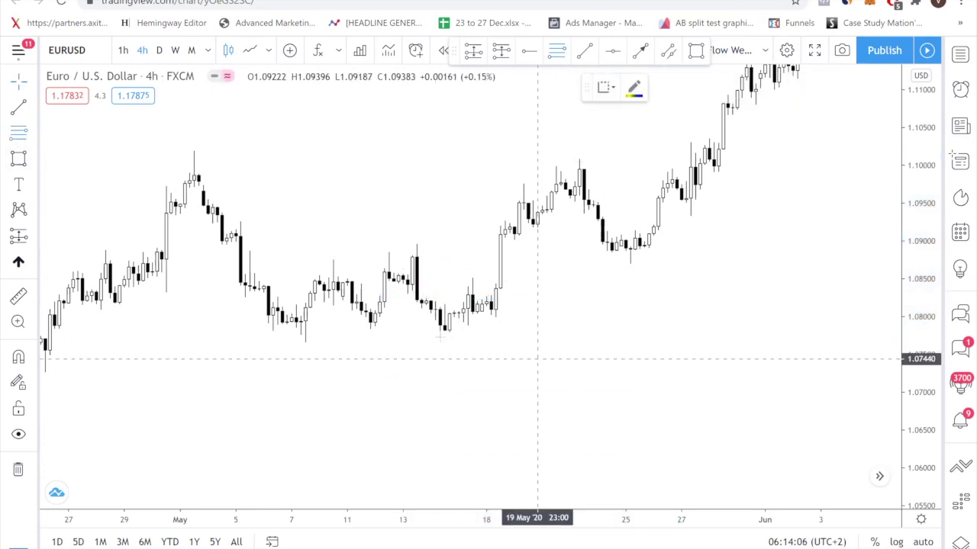
pyautogui.click(439, 336)
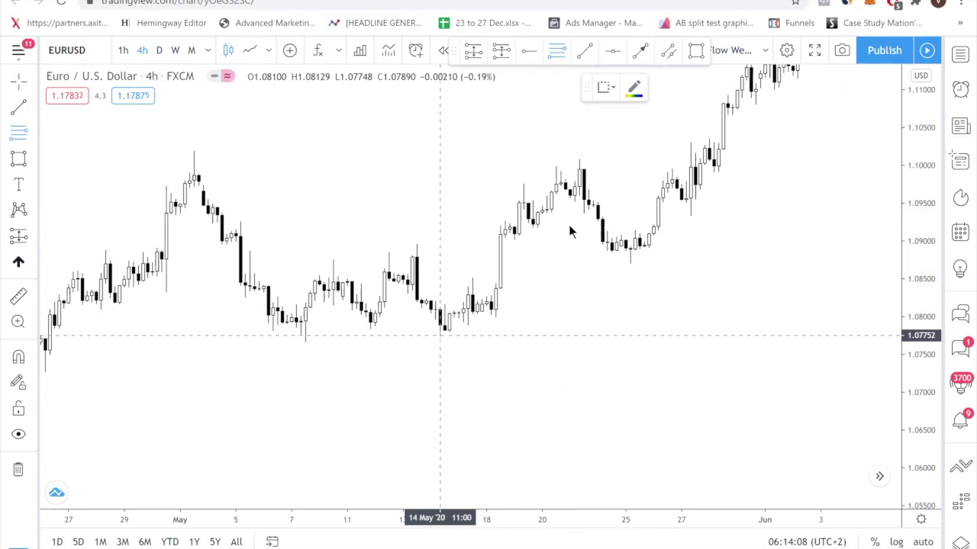
pyautogui.click(645, 138)
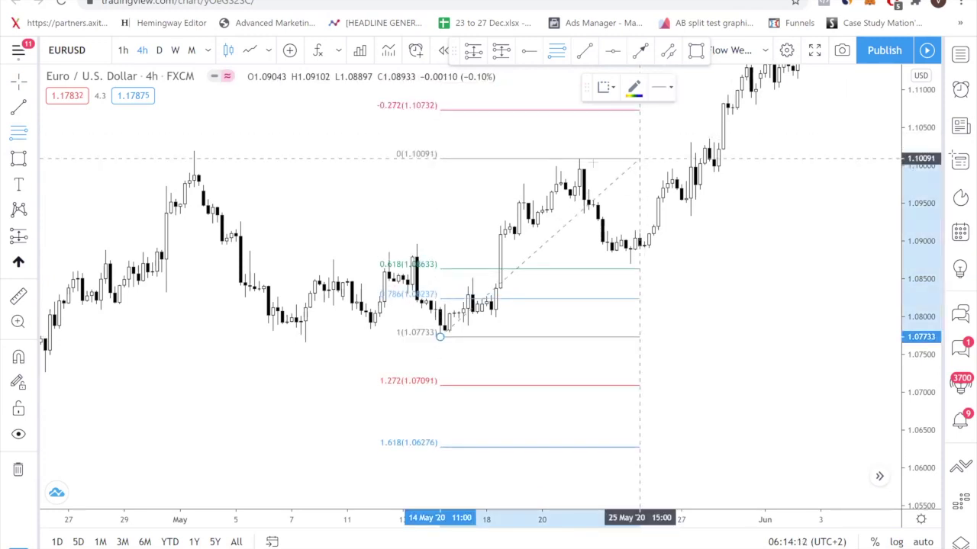
pyautogui.click(639, 158)
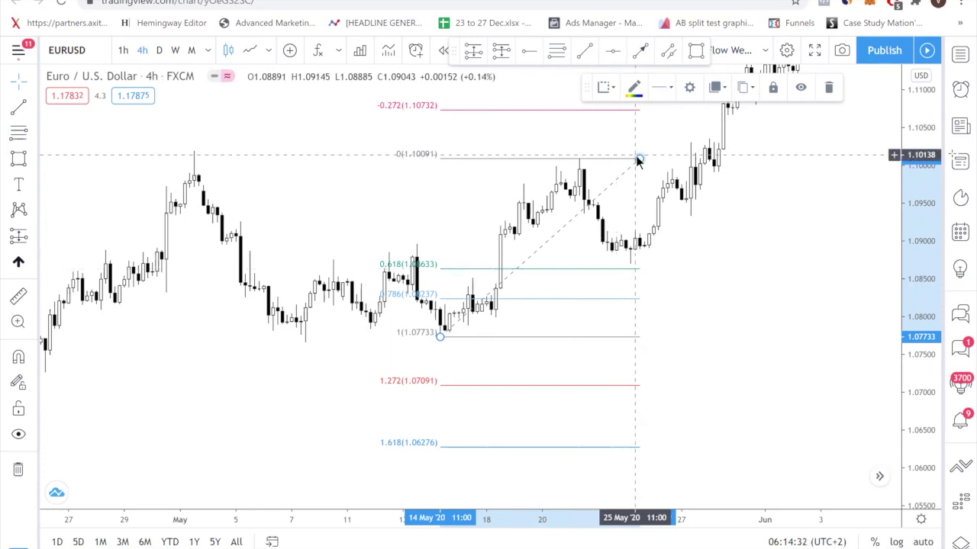
# - Replace the upward retracement with a downward one from the 27 March high at about 1.11515 to the early-April low at about 1.07686
pyautogui.press('Delete')
pyautogui.moveTo(300, 331); pyautogui.dragTo(547, 310)
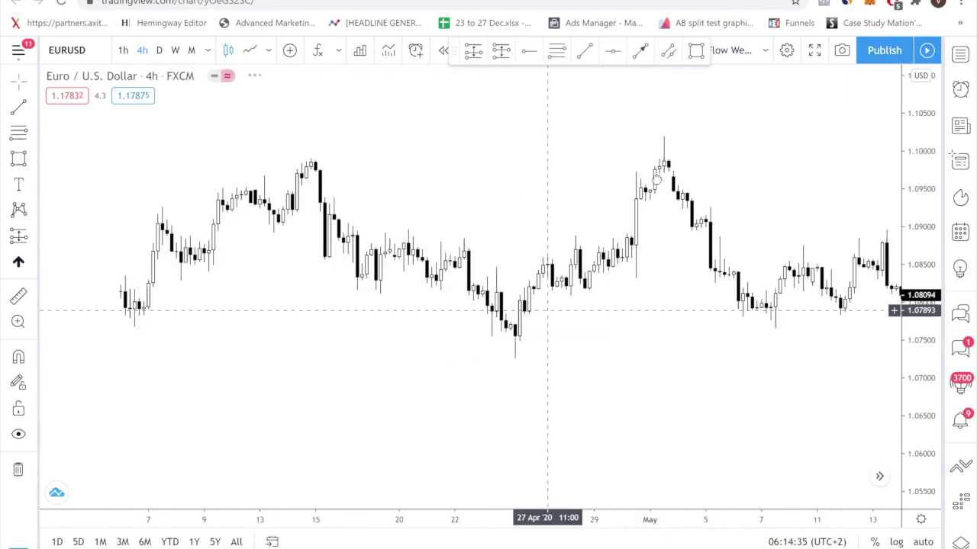
pyautogui.hscroll(-5, 657, 328)
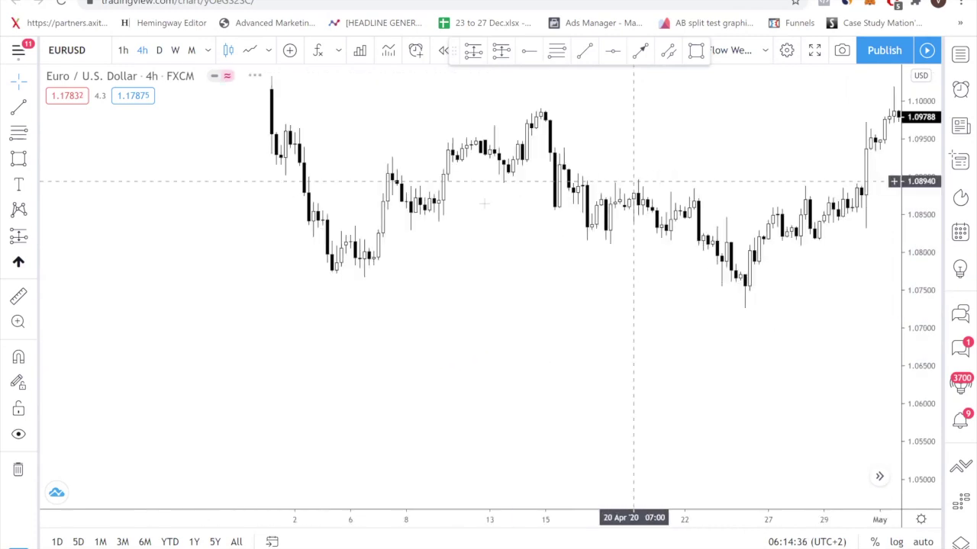
pyautogui.hscroll(-5, 488, 229)
pyautogui.hscroll(-5, 39, 144)
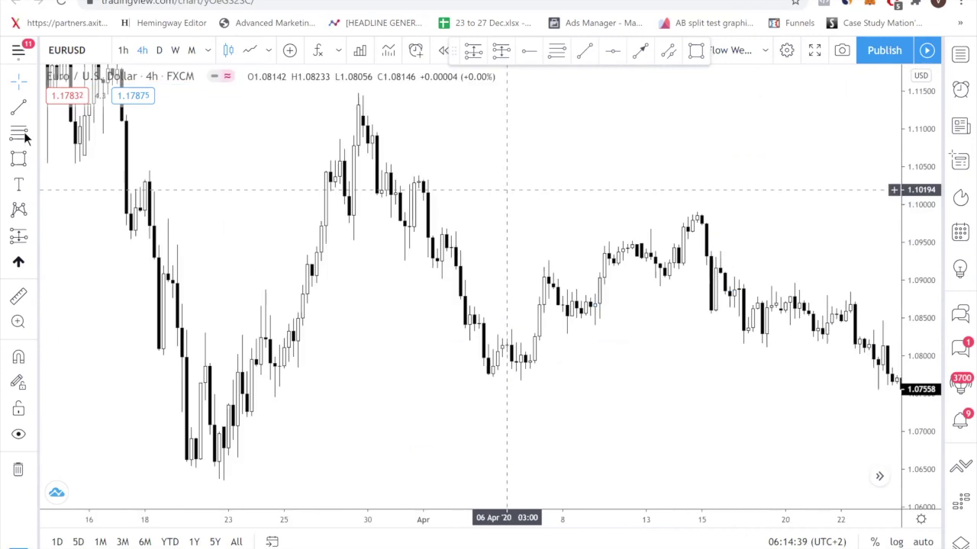
pyautogui.click(358, 90)
pyautogui.click(530, 374)
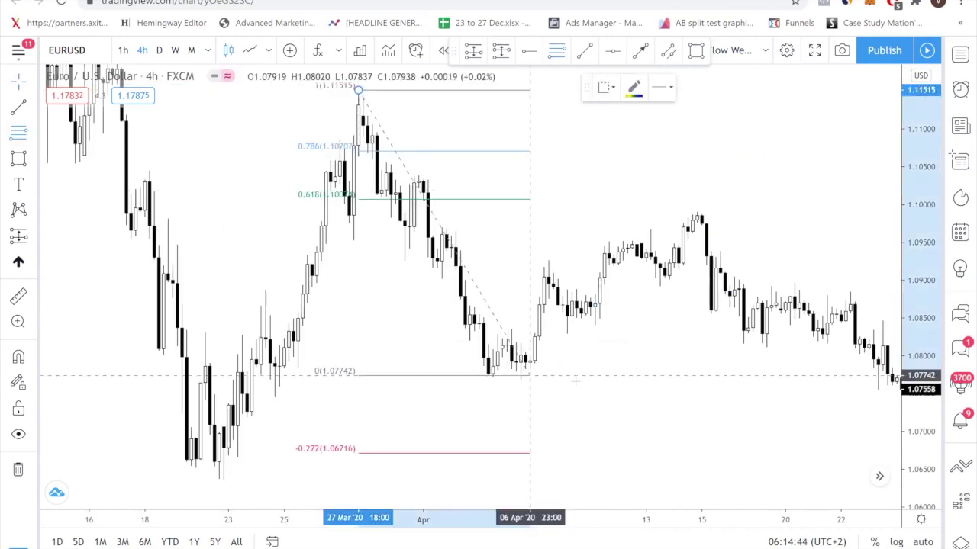
pyautogui.click(572, 378)
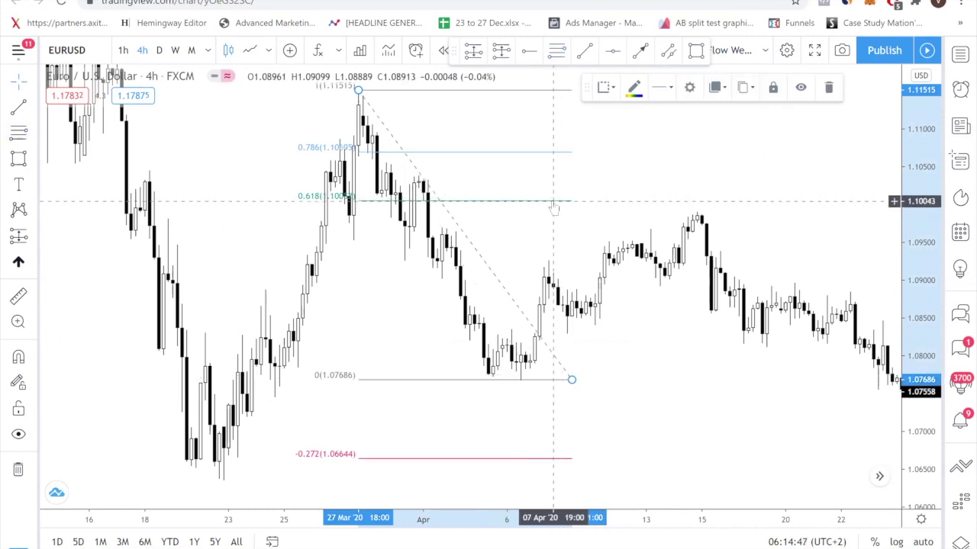
# - Try an upward sample Fib Retracement and a downward one from 14 April at about 1.11576 to 1.09452, and delete both
pyautogui.moveTo(907, 227); pyautogui.dragTo(906, 229)
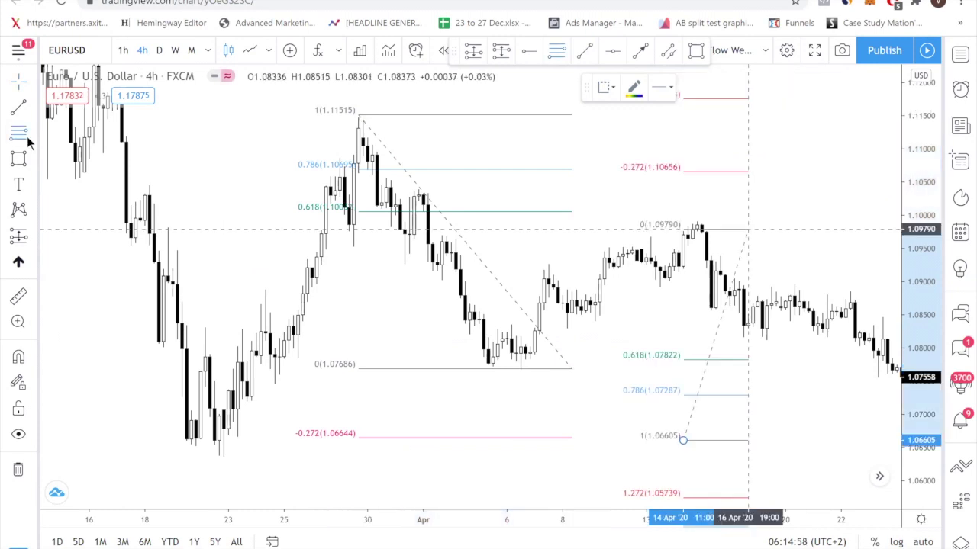
pyautogui.press('Delete')
pyautogui.click(19, 133)
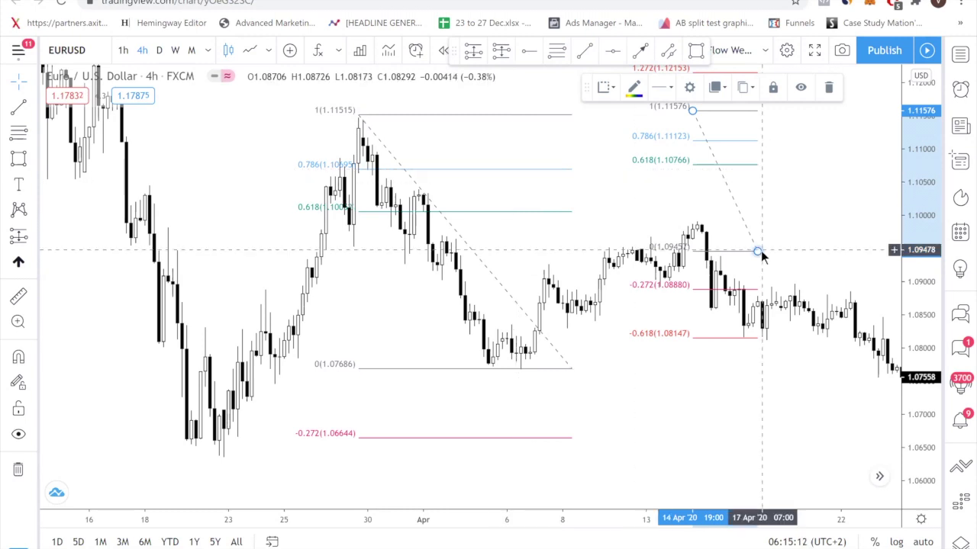
pyautogui.press('Delete')
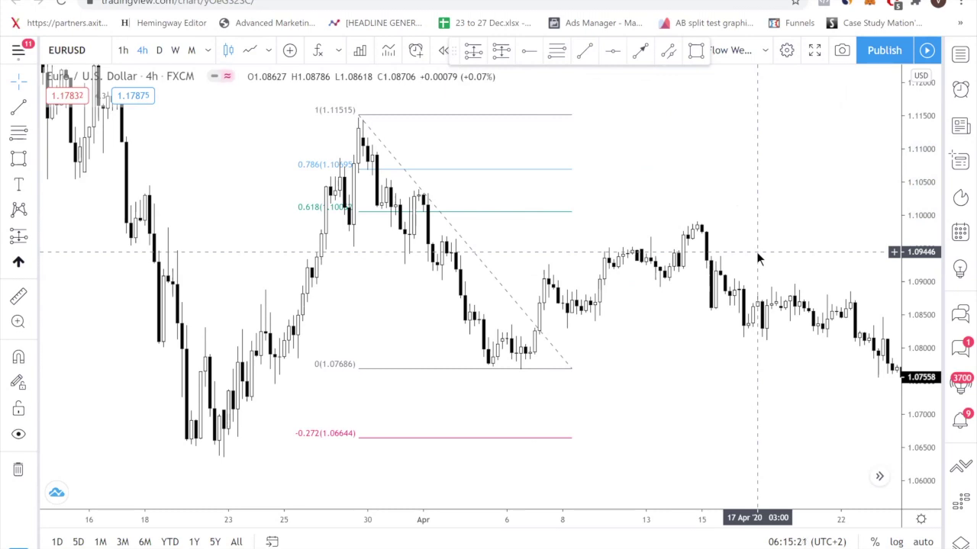
# - Delete the 27 March retracement and draw a trend line from the 14 May low at about 1.07681 to 26 May at about 1.08972
pyautogui.click(568, 375)
pyautogui.press('Delete')
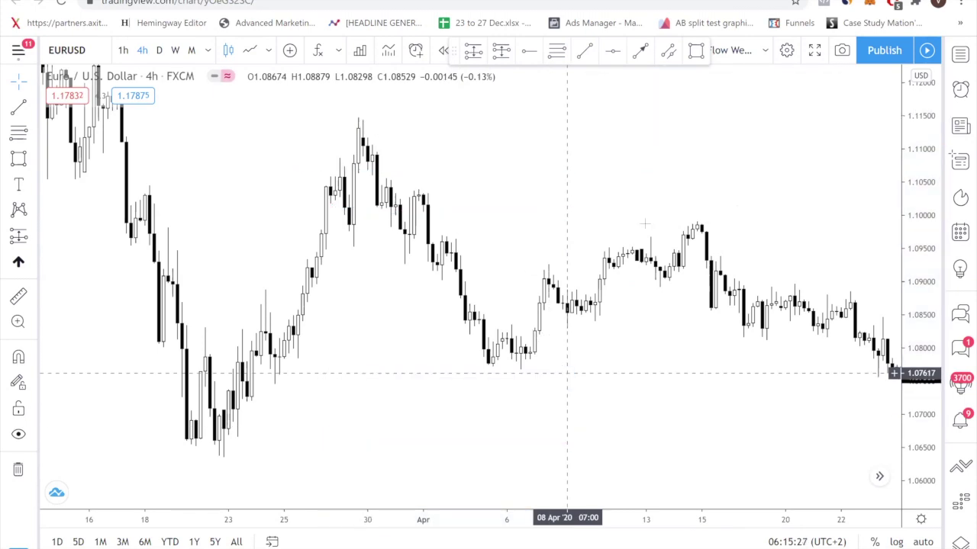
pyautogui.moveTo(645, 223); pyautogui.dragTo(505, 306)
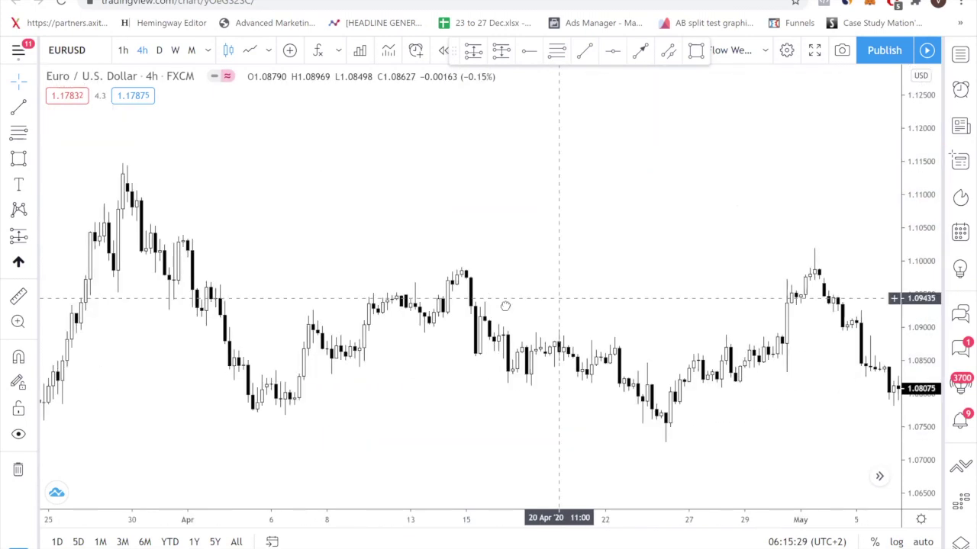
pyautogui.hscroll(5, 786, 340)
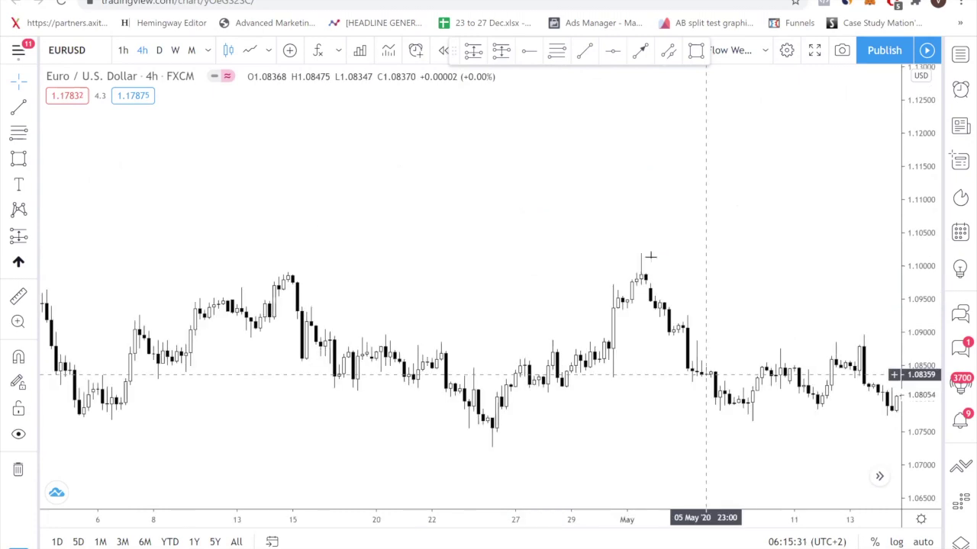
pyautogui.hscroll(7, 478, 425)
pyautogui.hscroll(7, 698, 303)
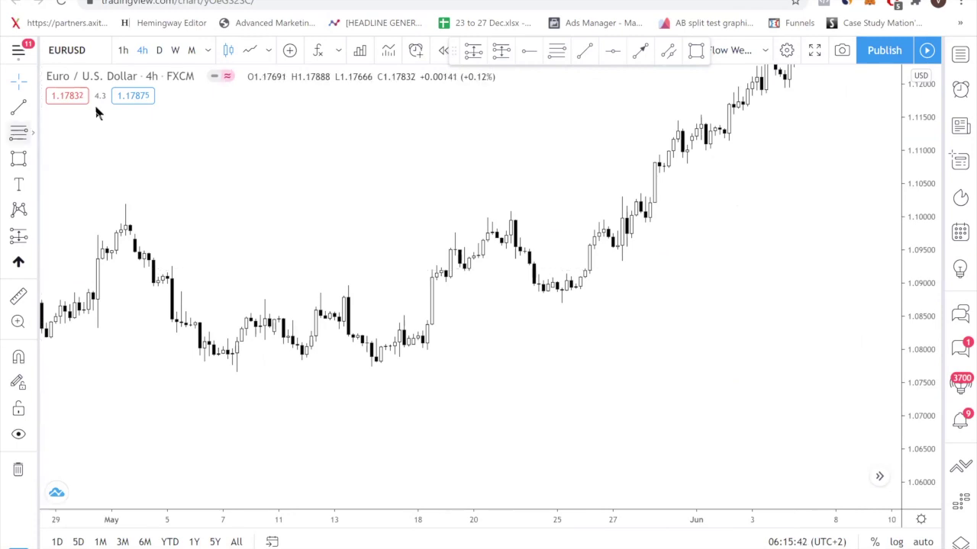
pyautogui.hotkey('alt', 't')
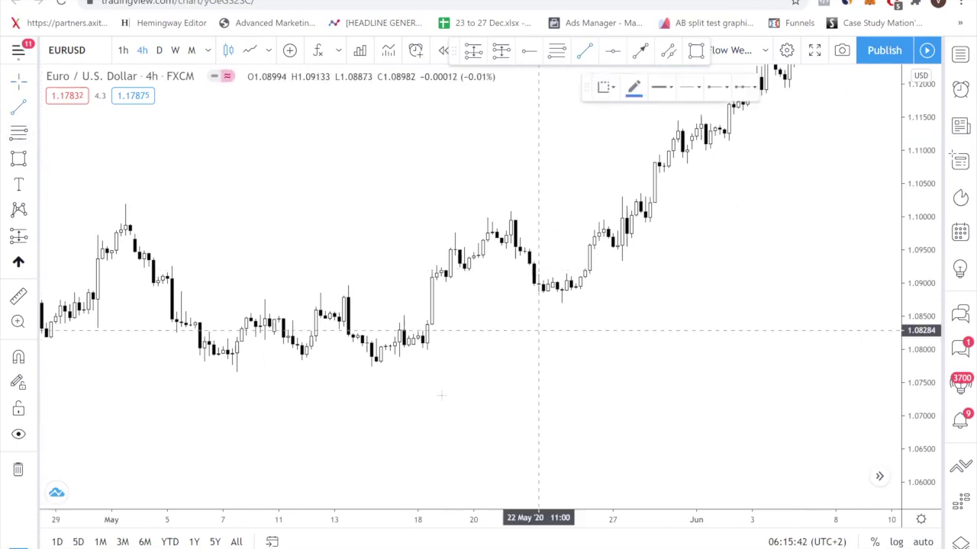
pyautogui.click(371, 371)
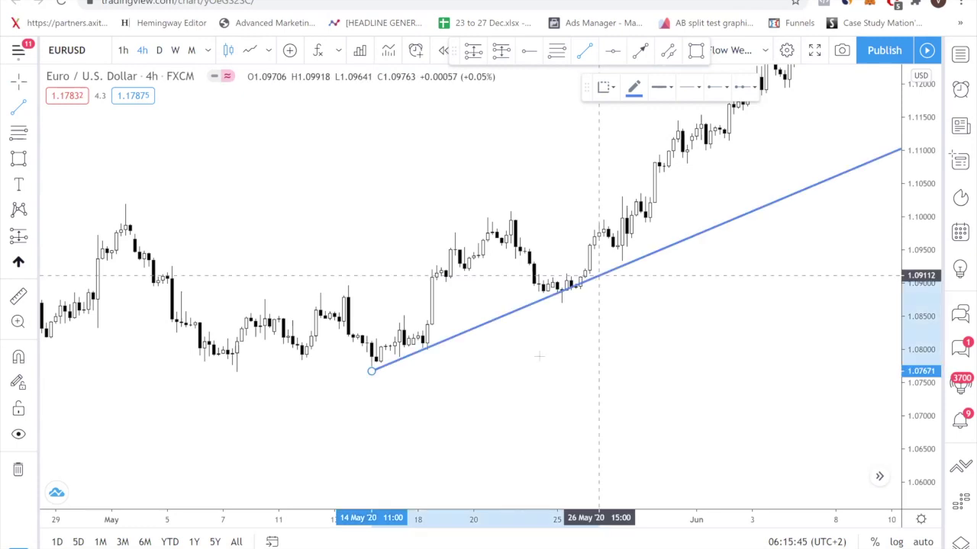
pyautogui.click(594, 285)
pyautogui.click(376, 379)
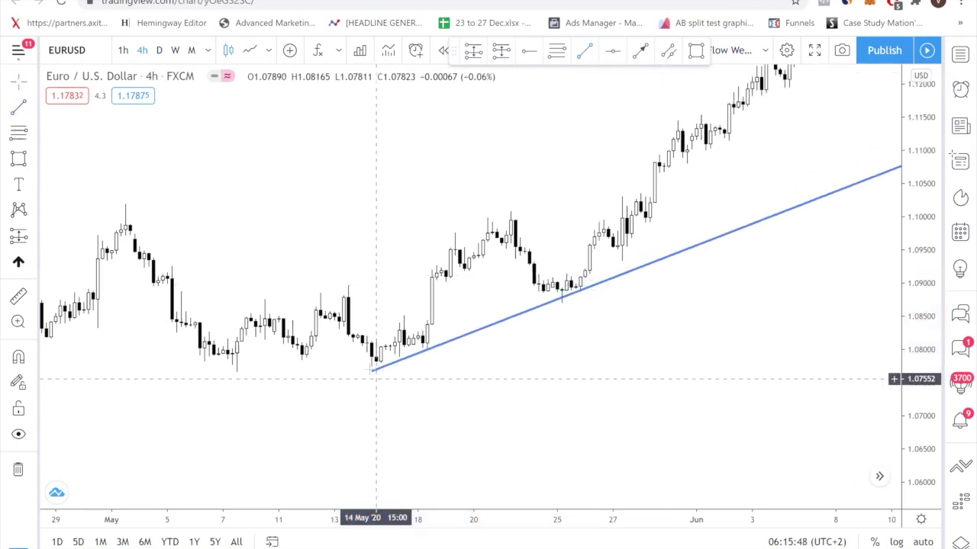
pyautogui.click(371, 368)
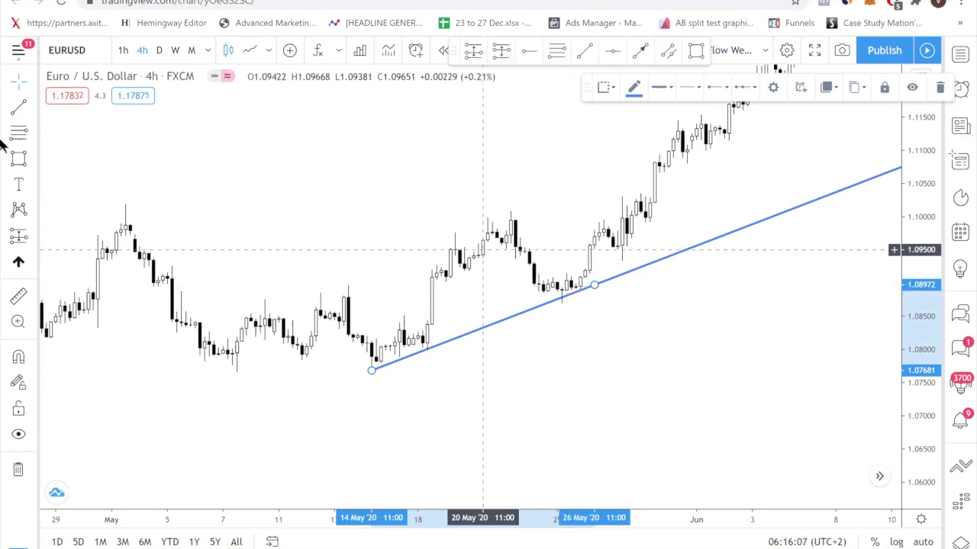
# - Draw a Fib Retracement from the 14 May low at about 1.07703 up to about 1.10102 on 25 May
pyautogui.click(390, 372)
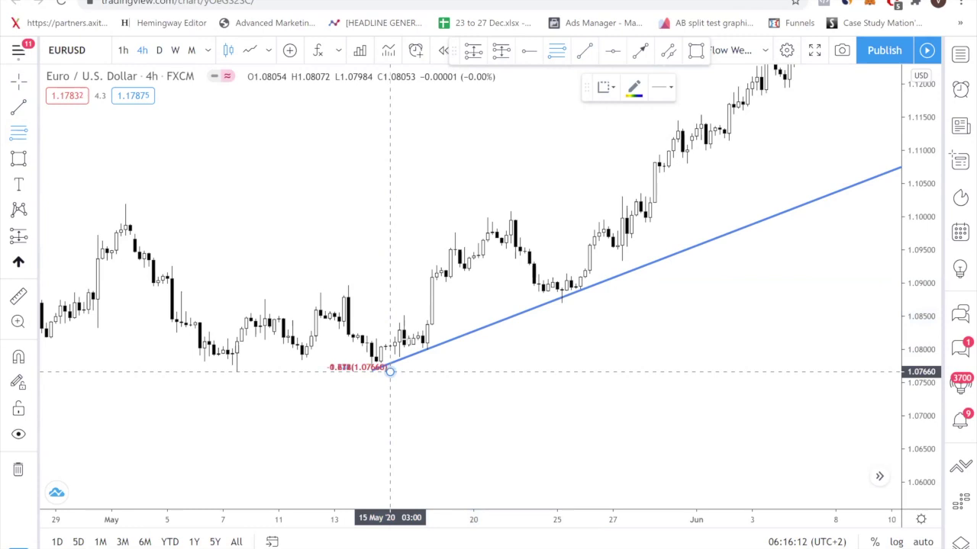
pyautogui.click(520, 230)
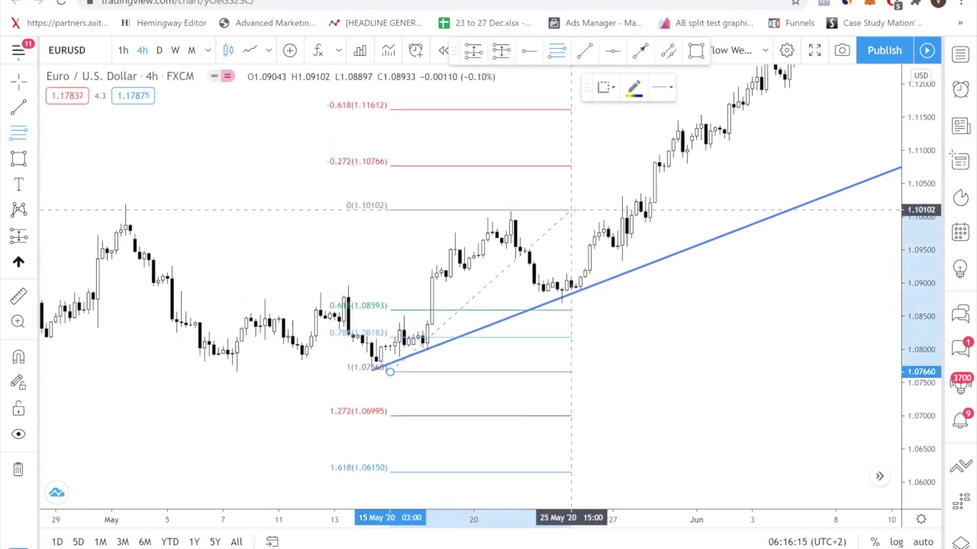
pyautogui.click(389, 373)
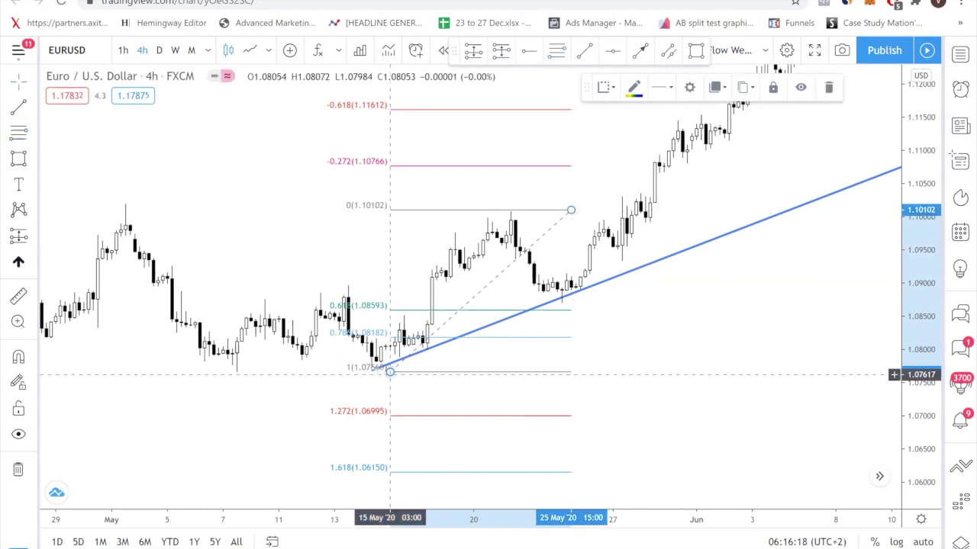
pyautogui.moveTo(389, 373); pyautogui.dragTo(372, 369)
pyautogui.click(385, 311)
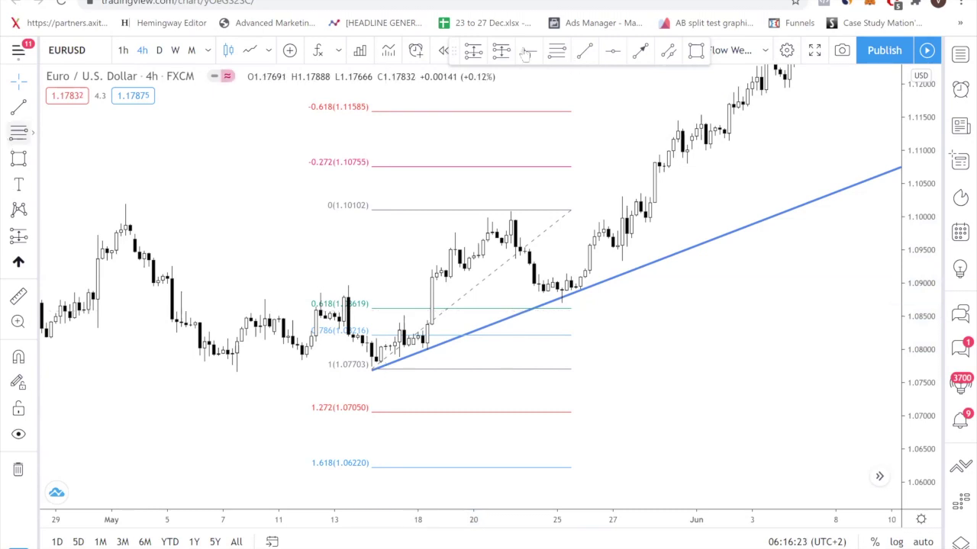
# - Mark the 0.618 level with a horizontal ray at about 1.08617 and a rectangle just above it from 14 May to 26 May
pyautogui.hotkey('alt', 'h')
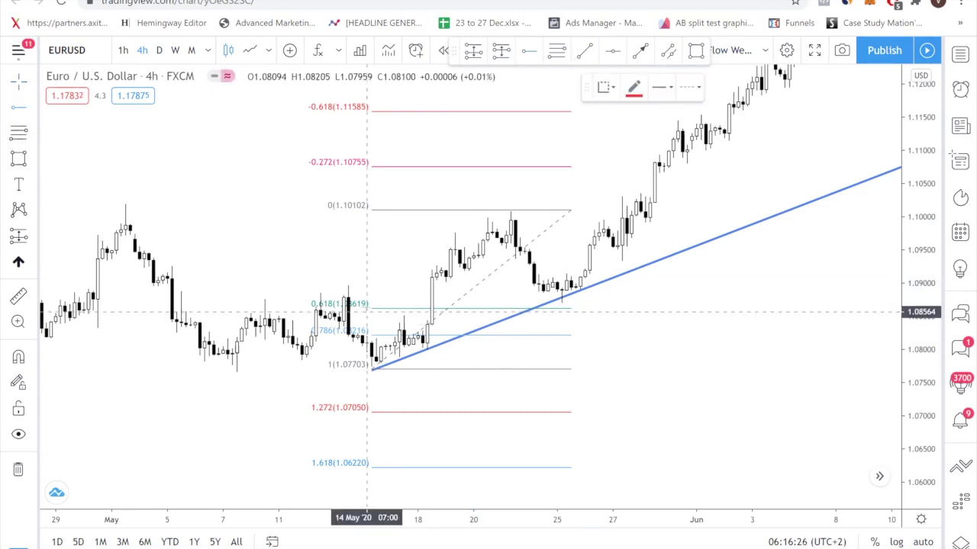
pyautogui.click(362, 308)
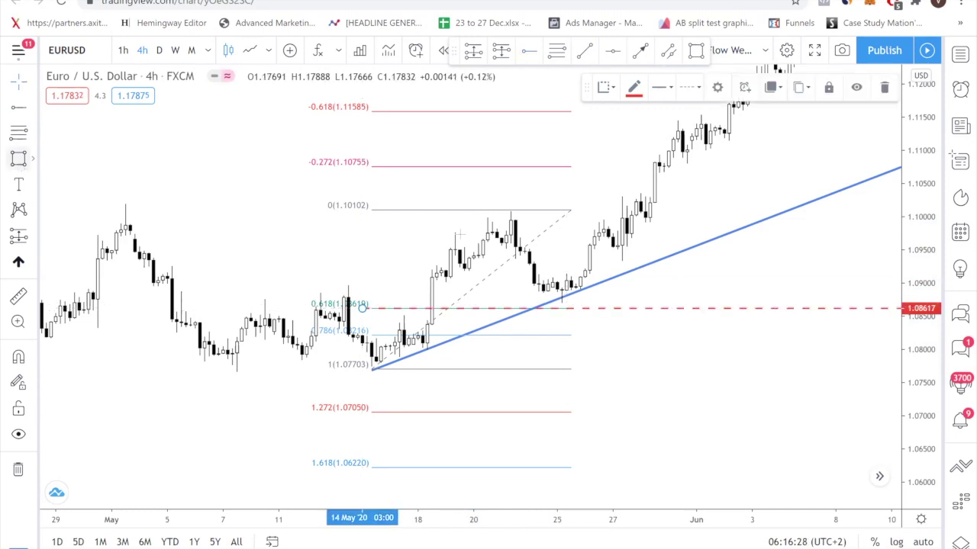
pyautogui.click(19, 158)
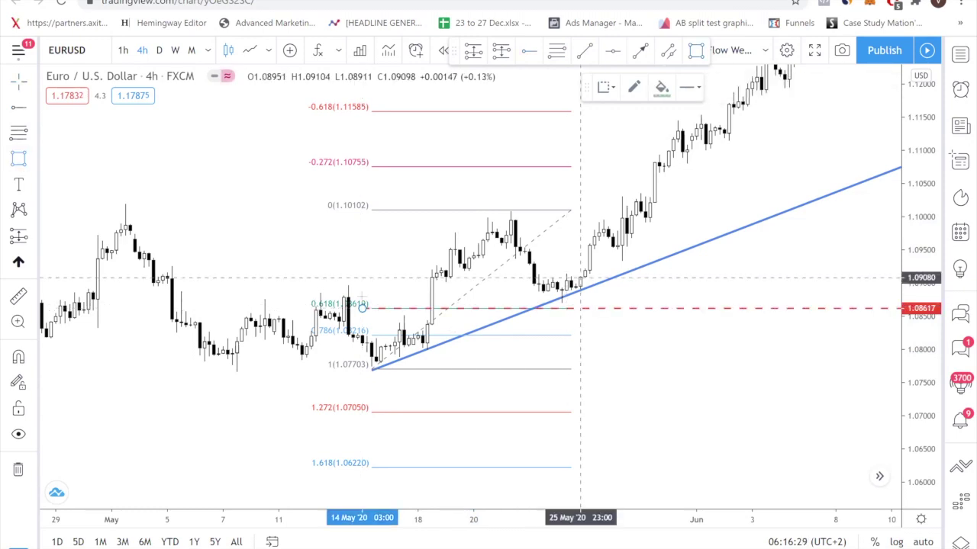
pyautogui.moveTo(363, 294); pyautogui.dragTo(604, 308)
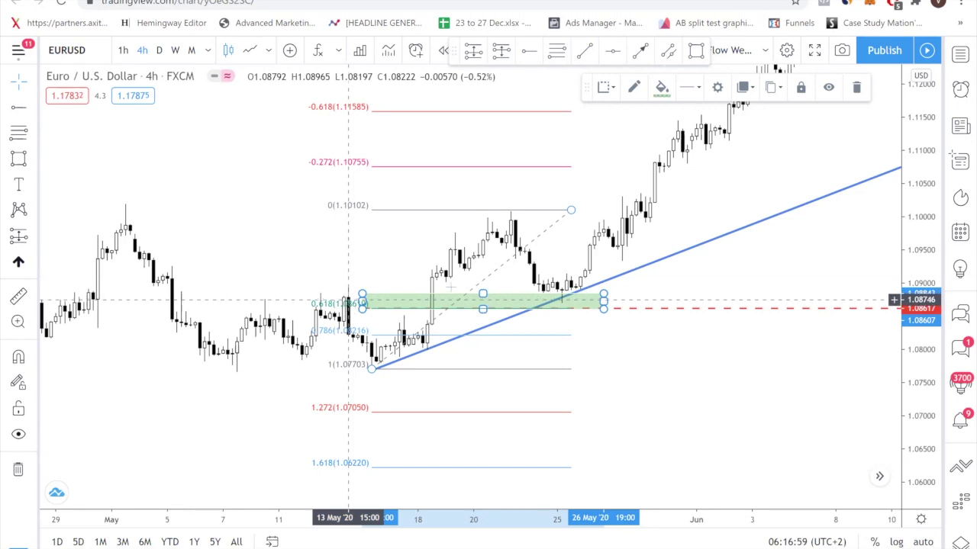
# - Add a text note above the early-May high reading "1. Trendline 2. Fibonacci retracement level (61.8, 76) 3. Market structure"
pyautogui.scroll(-2, 452, 287)
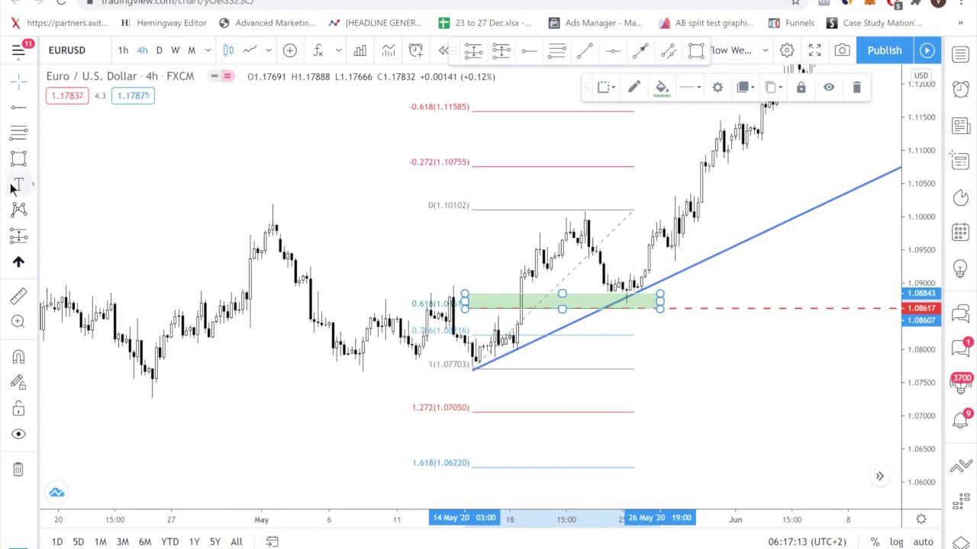
pyautogui.click(273, 177)
pyautogui.write('1.')
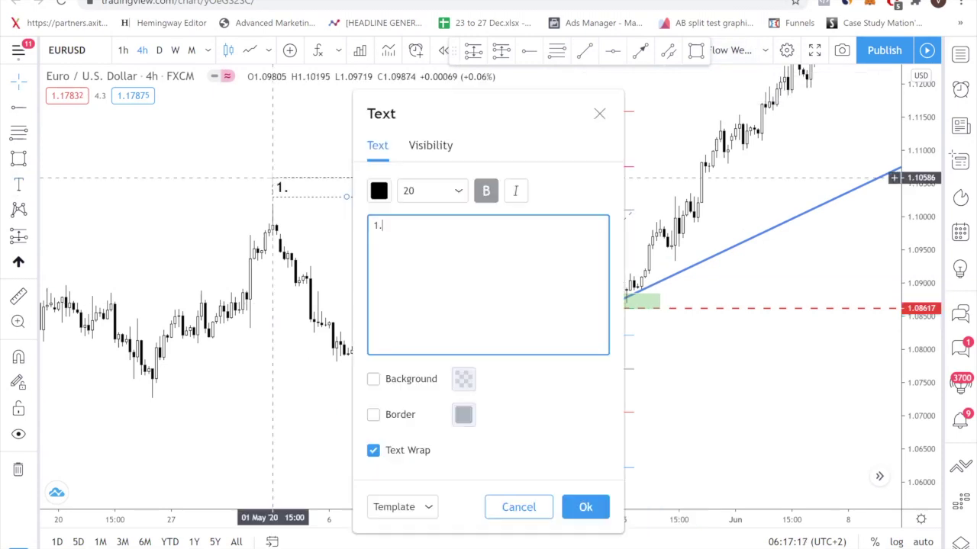
pyautogui.write(' Trendline')
pyautogui.press('Return')
pyautogui.write('2. F')
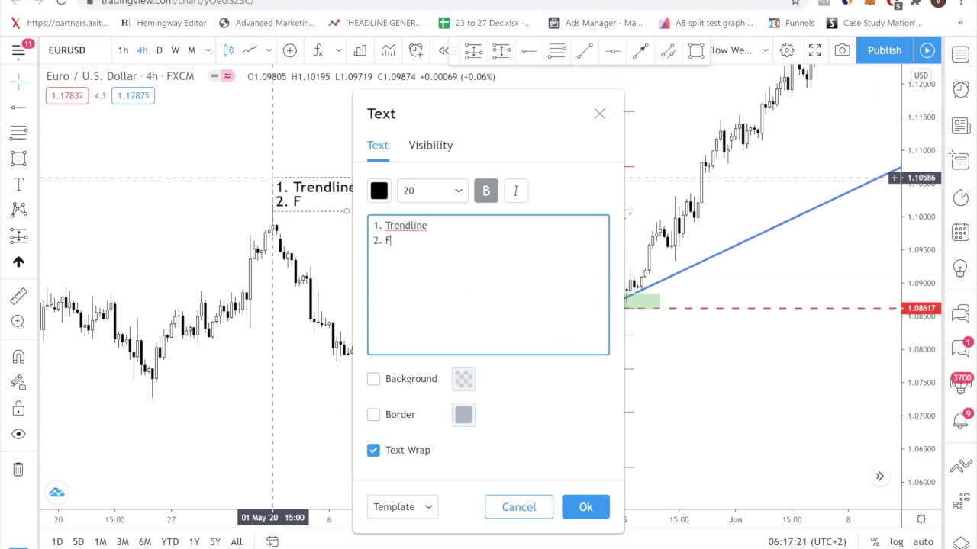
pyautogui.write('ibonacci')
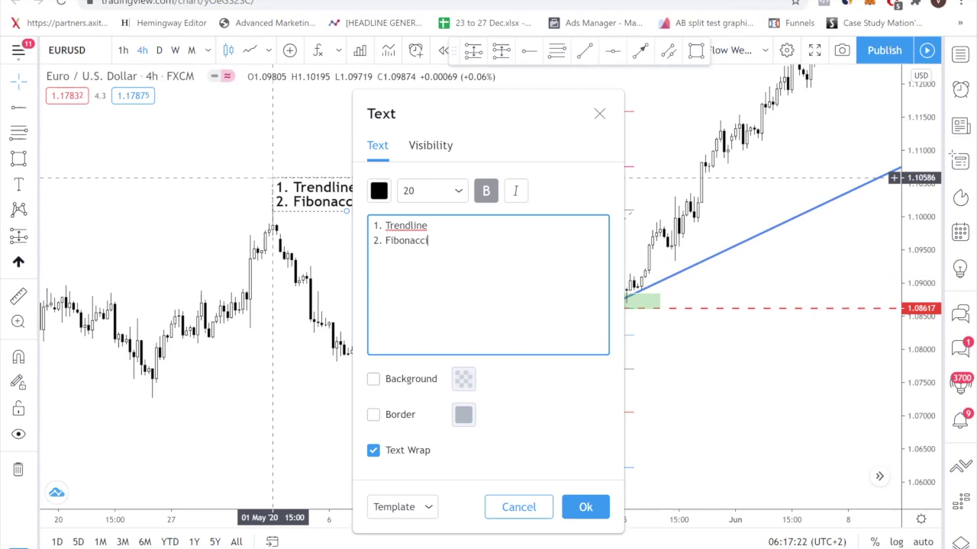
pyautogui.write(' retracement level (')
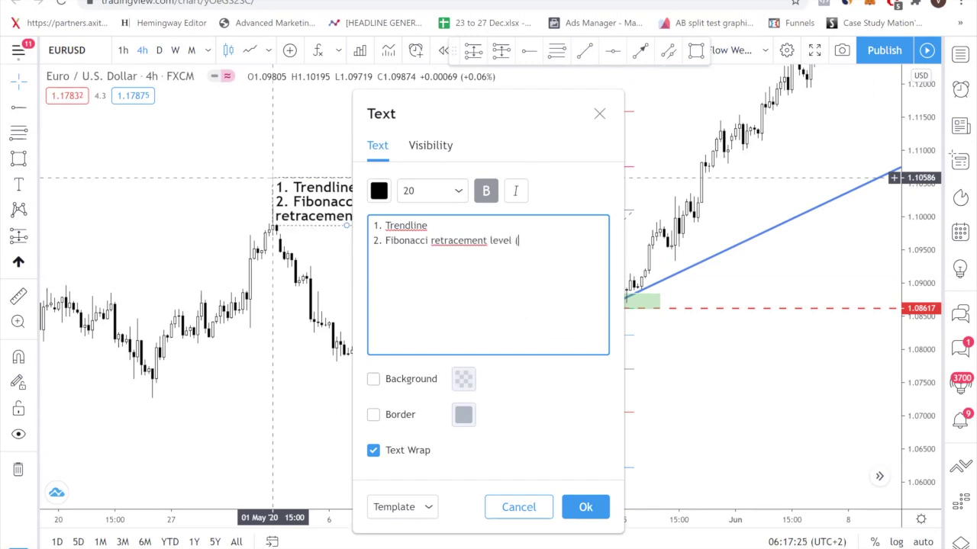
pyautogui.write('61.8, 76')
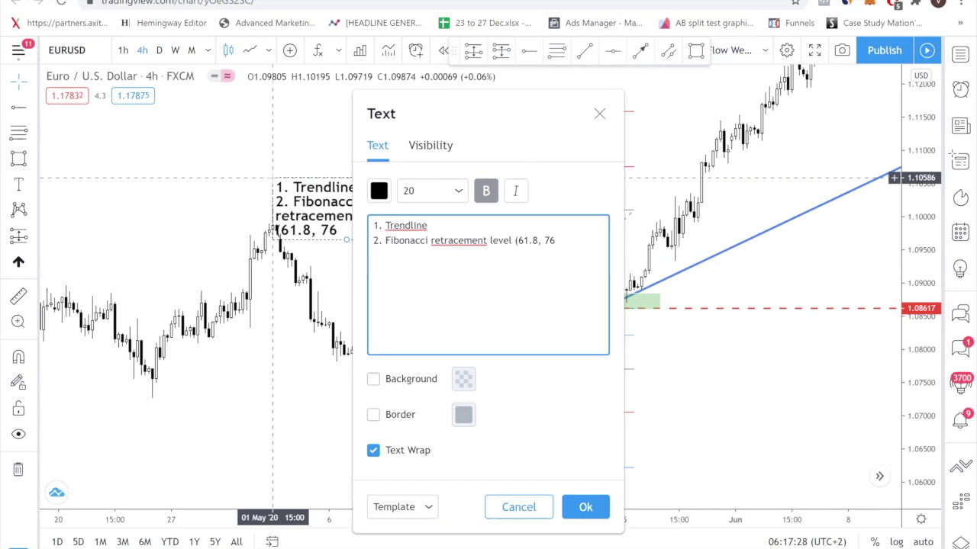
pyautogui.write(')')
pyautogui.press('Return')
pyautogui.write('3. Msr')
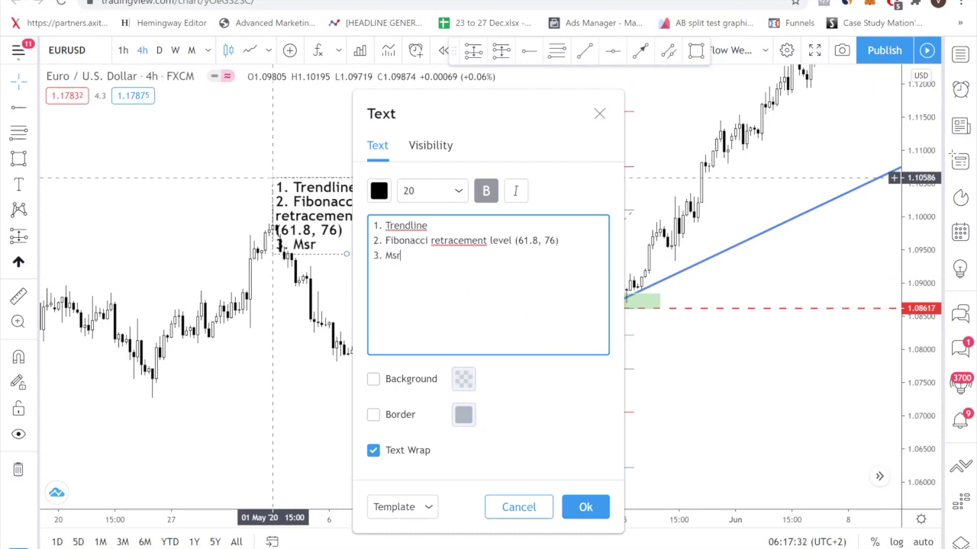
pyautogui.press('BackSpace')
pyautogui.press('BackSpace')
pyautogui.write('arket structure')
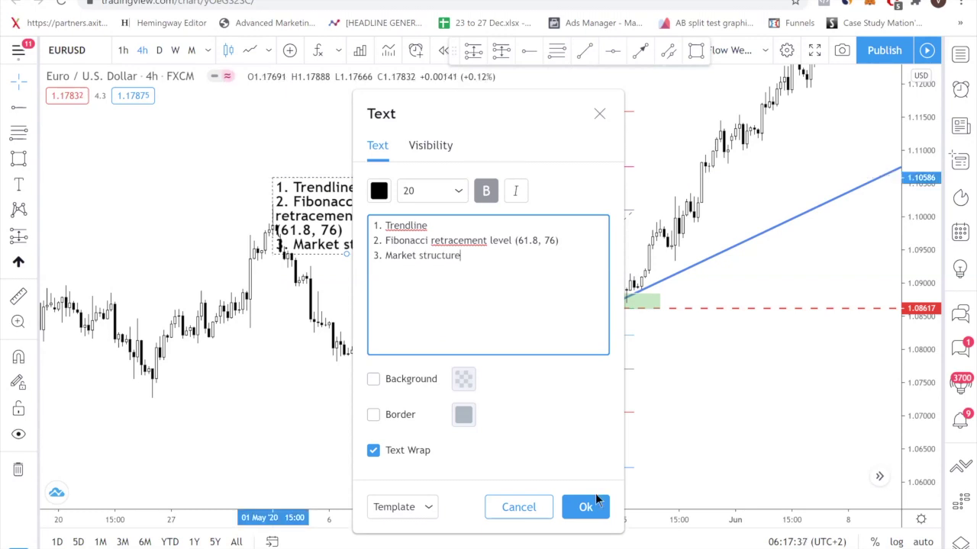
pyautogui.moveTo(317, 197); pyautogui.dragTo(299, 172)
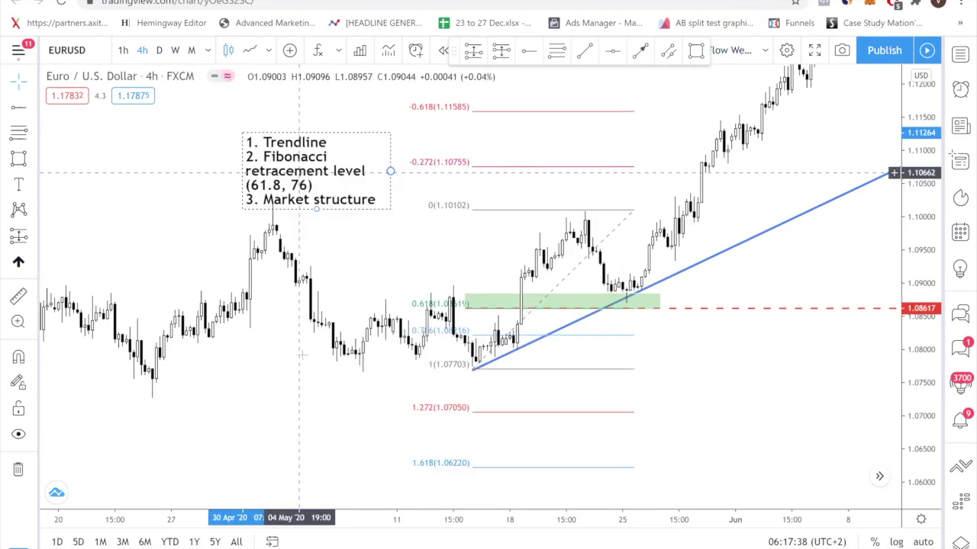
pyautogui.click(688, 217)
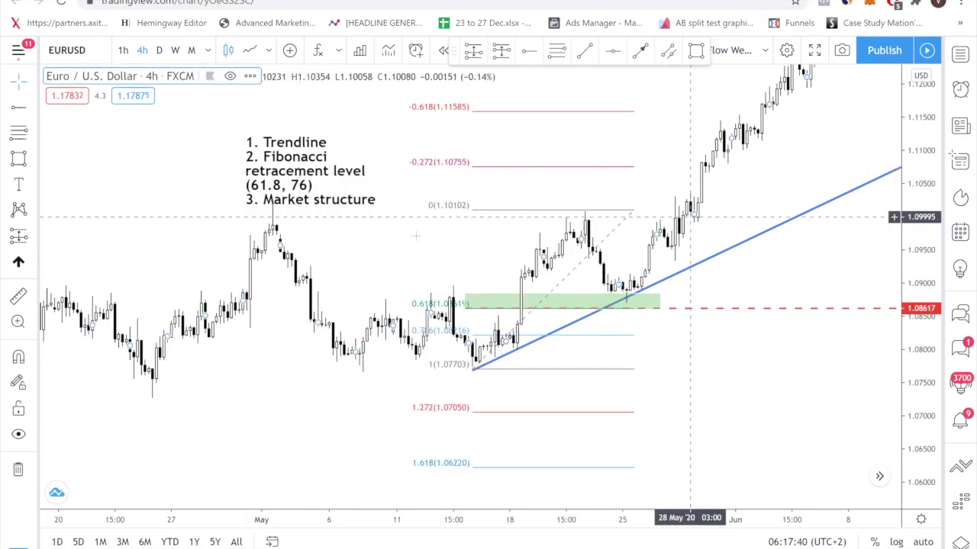
# - Draw a trend line under the late-February rise from about 1.085 near 26 February to about 1.0955 on 28 February
pyautogui.moveTo(234, 335); pyautogui.dragTo(366, 271)
pyautogui.moveTo(306, 315); pyautogui.dragTo(621, 321)
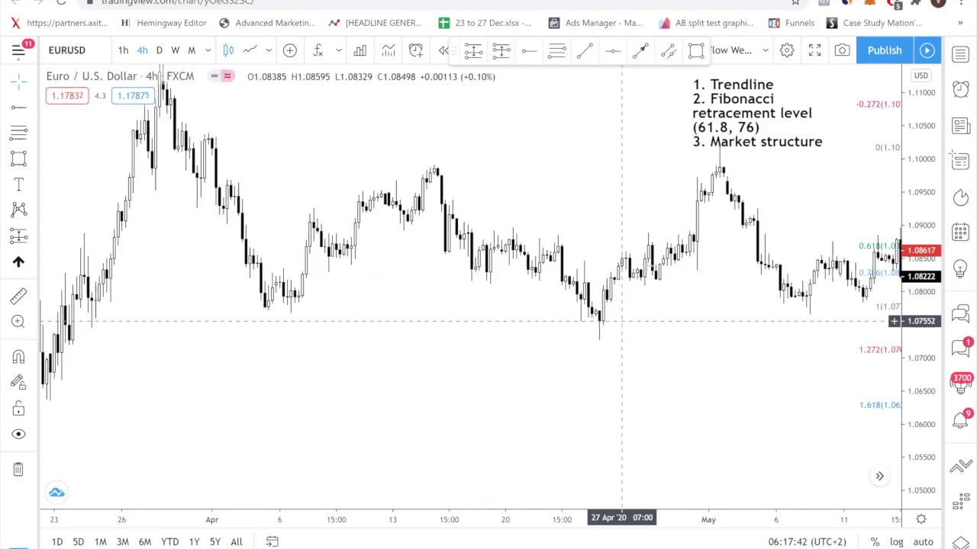
pyautogui.moveTo(435, 301); pyautogui.dragTo(672, 256)
pyautogui.moveTo(588, 284); pyautogui.dragTo(750, 223)
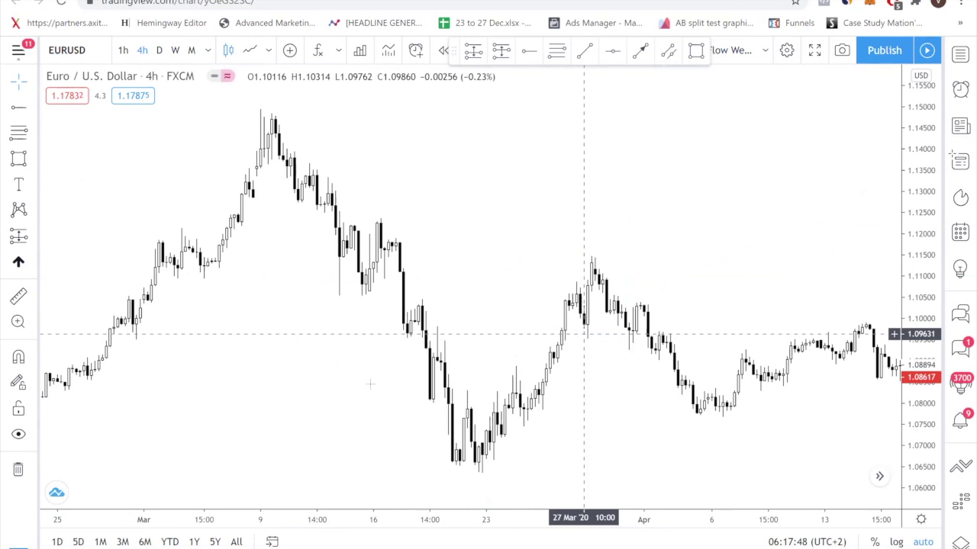
pyautogui.moveTo(458, 361); pyautogui.dragTo(821, 237)
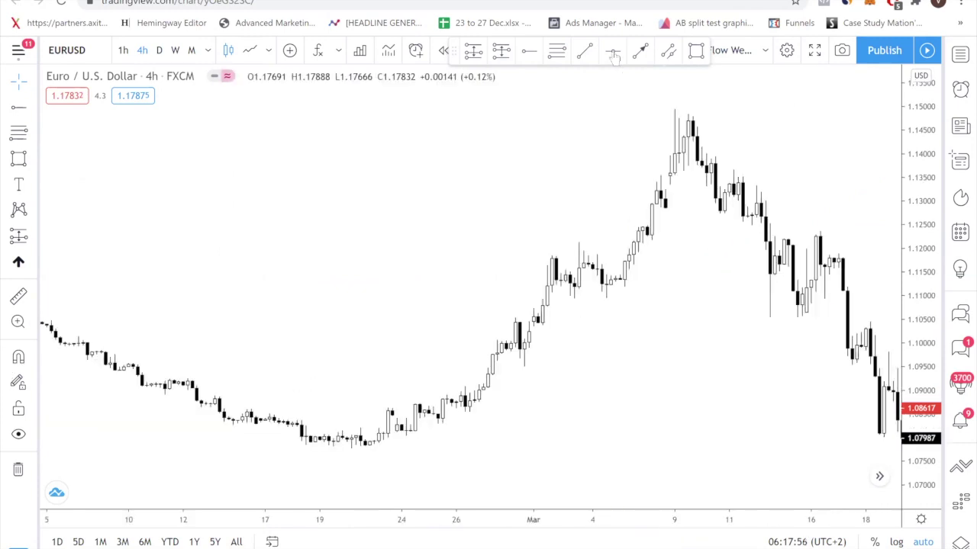
pyautogui.hotkey('alt', 't')
pyautogui.click(465, 415)
pyautogui.click(525, 365)
pyautogui.click(523, 365)
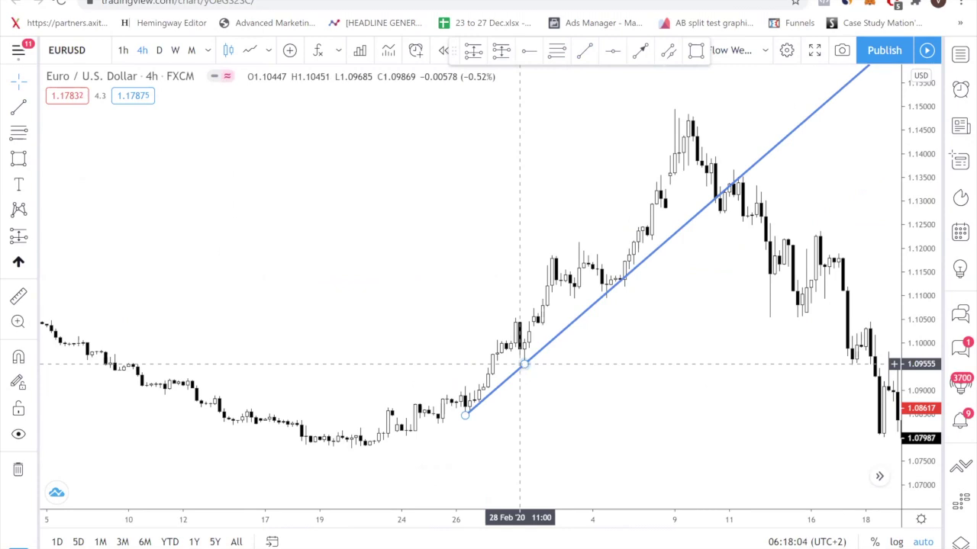
# - Draw a Fib Retracement from about 1.10400 on 2 March up to about 1.12149 on 6 March
pyautogui.click(19, 158)
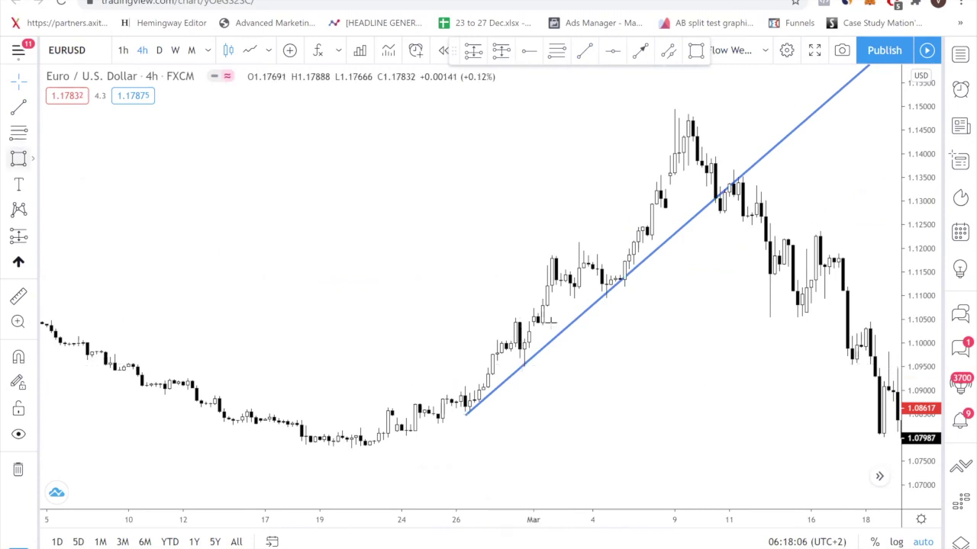
pyautogui.hotkey('alt', 'h')
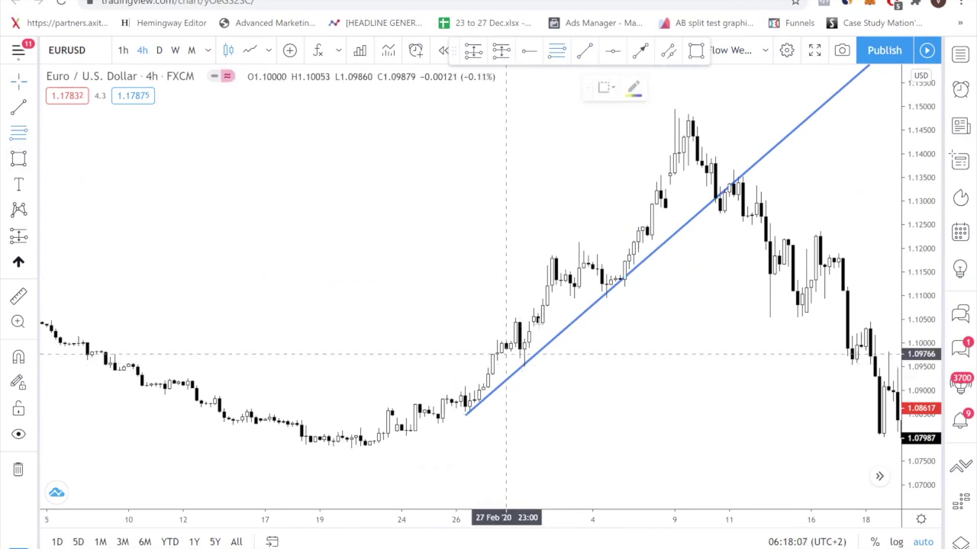
pyautogui.click(538, 324)
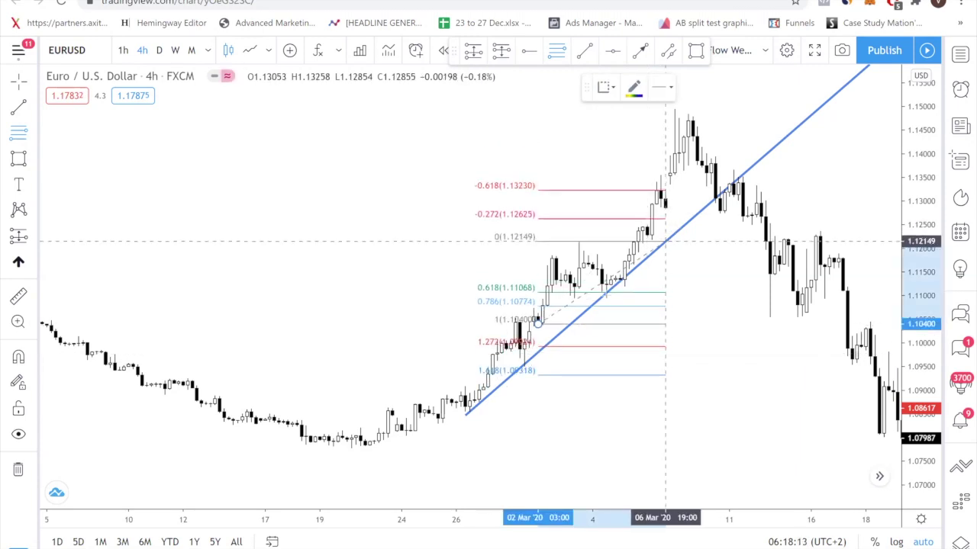
pyautogui.click(665, 242)
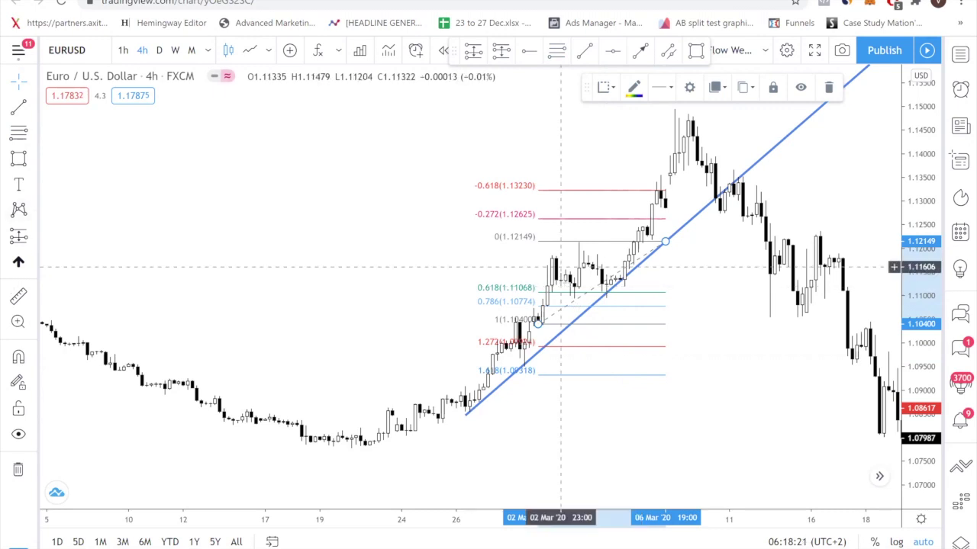
# - Mark the 3 March pullback at the 0.618 level with a small rectangle from about 1.1127 down to about 1.1084
pyautogui.hotkey('alt', 'shift', 'r')
pyautogui.click(583, 303)
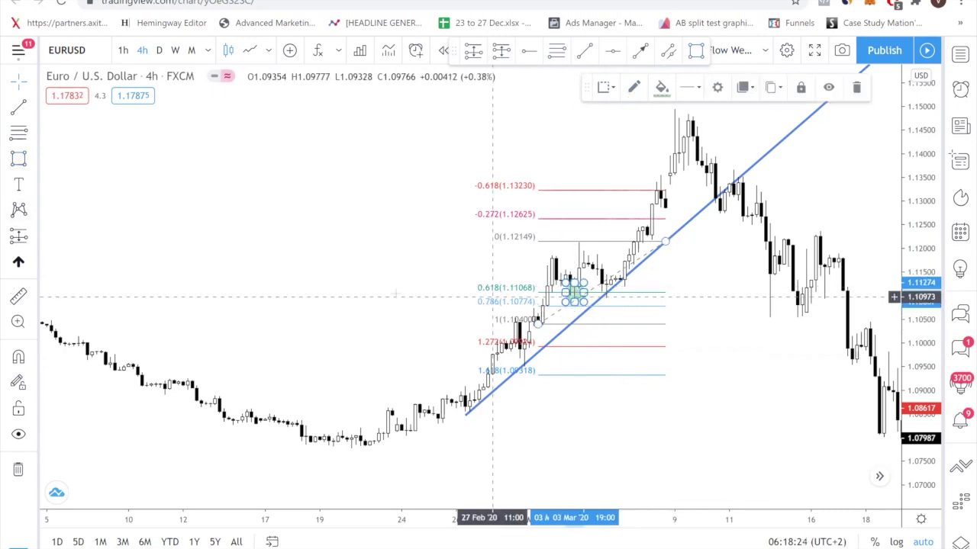
pyautogui.click(392, 294)
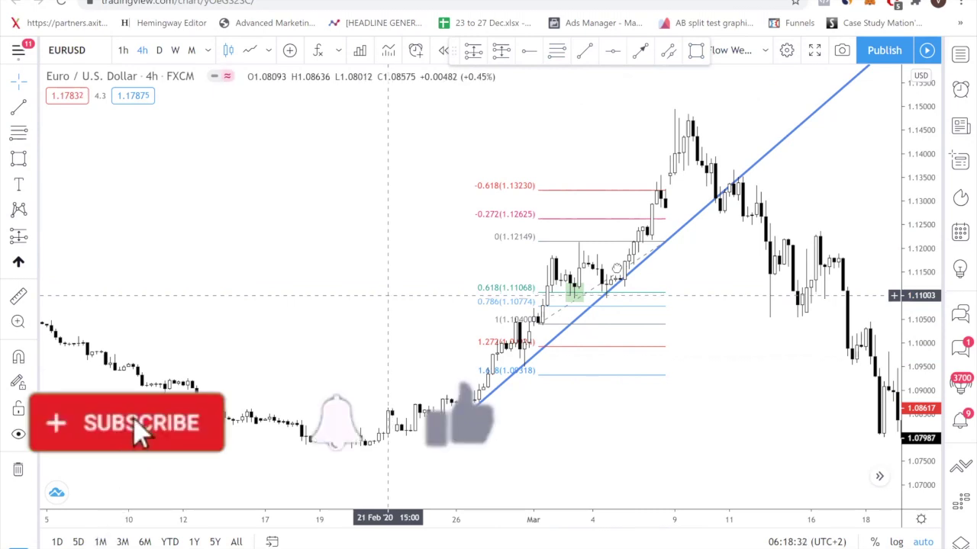
# - Draw a rising trend line from the 6 December 2019 low at about 1.10367 to about 1.11293 on 16 December
pyautogui.moveTo(617, 269); pyautogui.dragTo(821, 132)
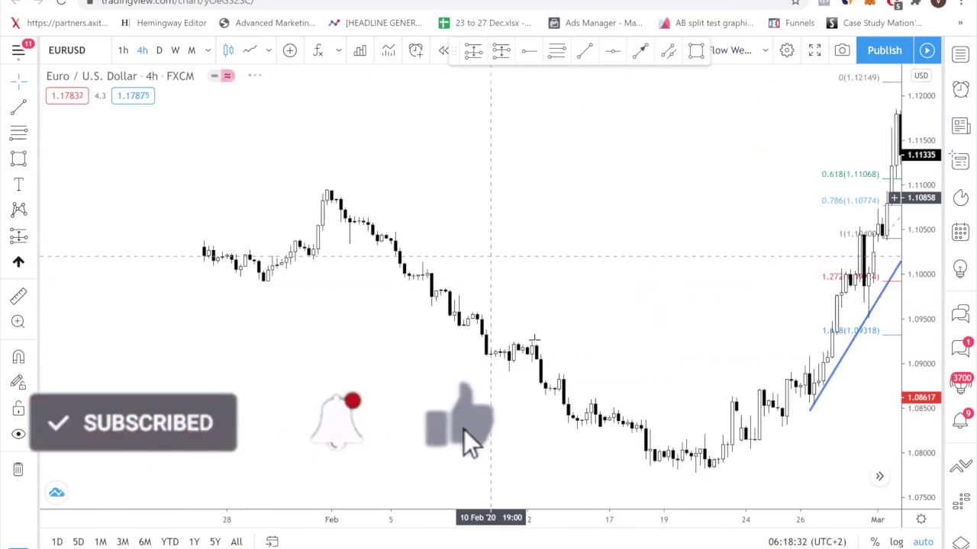
pyautogui.moveTo(263, 358); pyautogui.dragTo(734, 296)
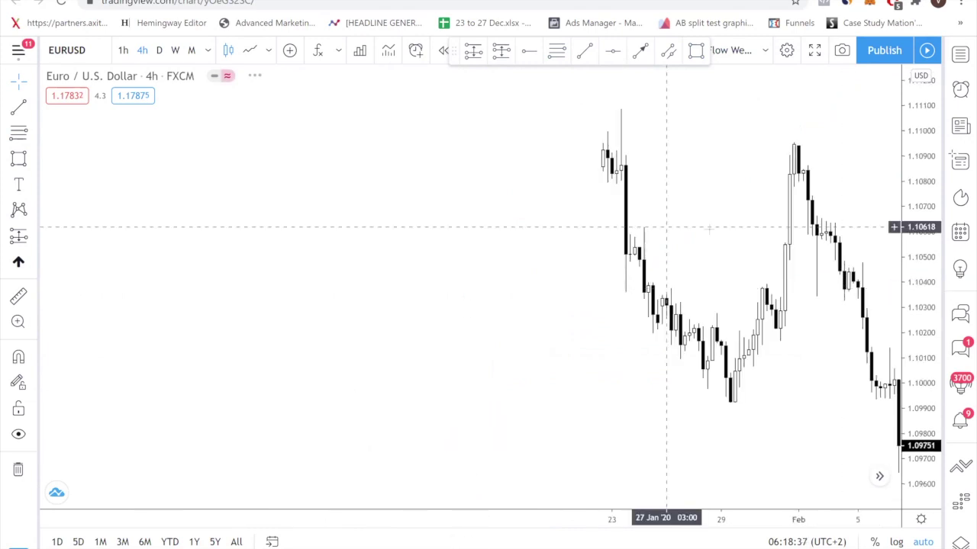
pyautogui.scroll(-2, 709, 229)
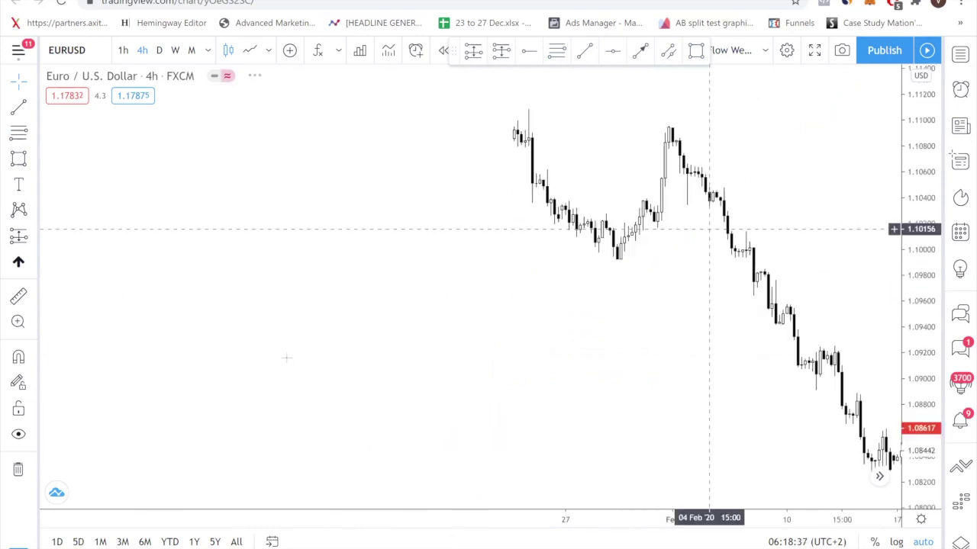
pyautogui.moveTo(371, 381); pyautogui.dragTo(529, 361)
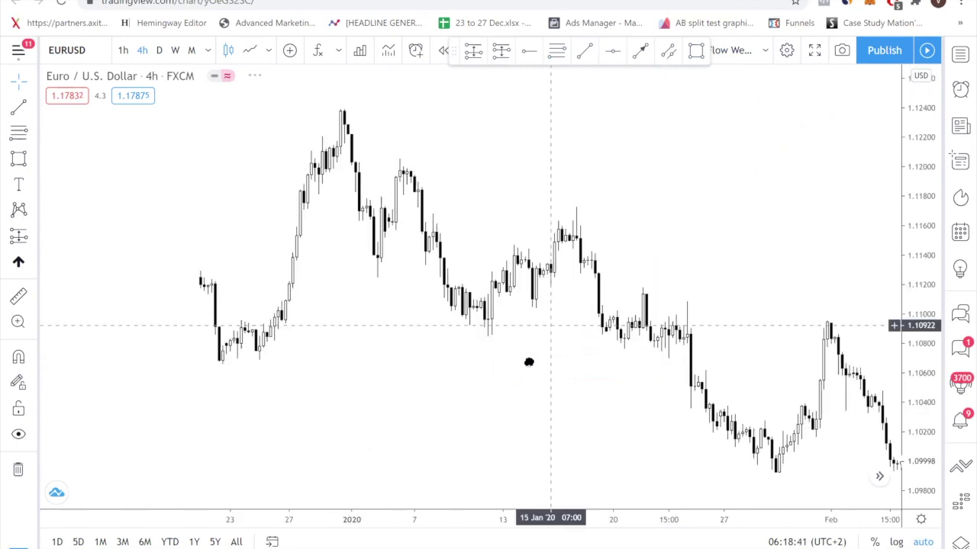
pyautogui.moveTo(551, 326); pyautogui.dragTo(649, 297)
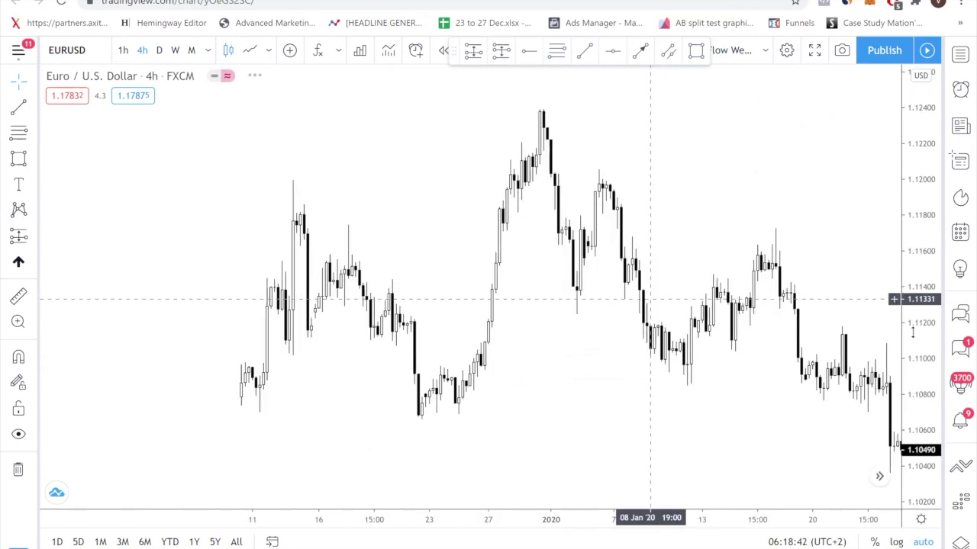
pyautogui.moveTo(398, 381)
pyautogui.mouseDown()
pyautogui.moveTo(598, 325)
pyautogui.moveTo(649, 291)
pyautogui.mouseUp()
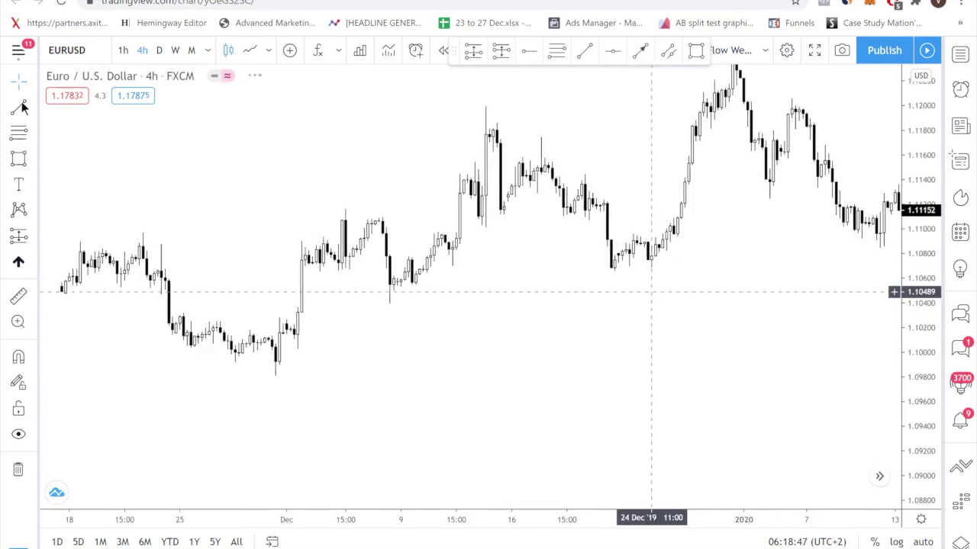
pyautogui.click(19, 158)
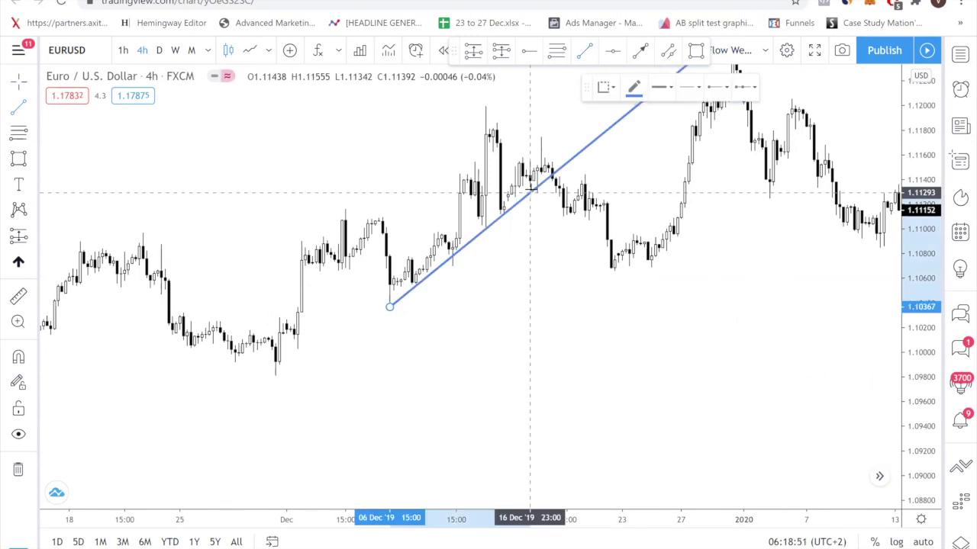
# - Mark structure lows with rectangles: one around the 6 December low down to about 1.10315, another on 11 December between about 1.10818 and 1.10633
pyautogui.click(26, 130)
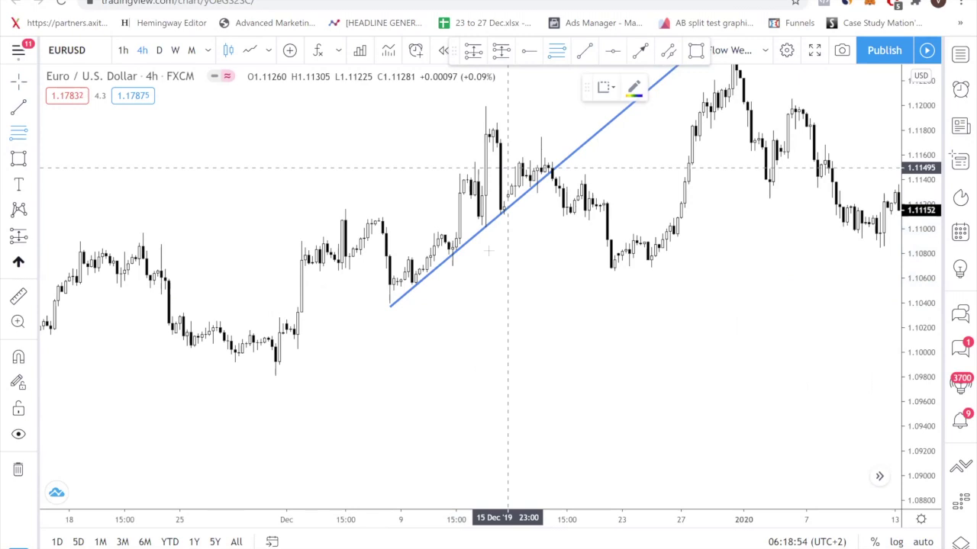
pyautogui.click(420, 280)
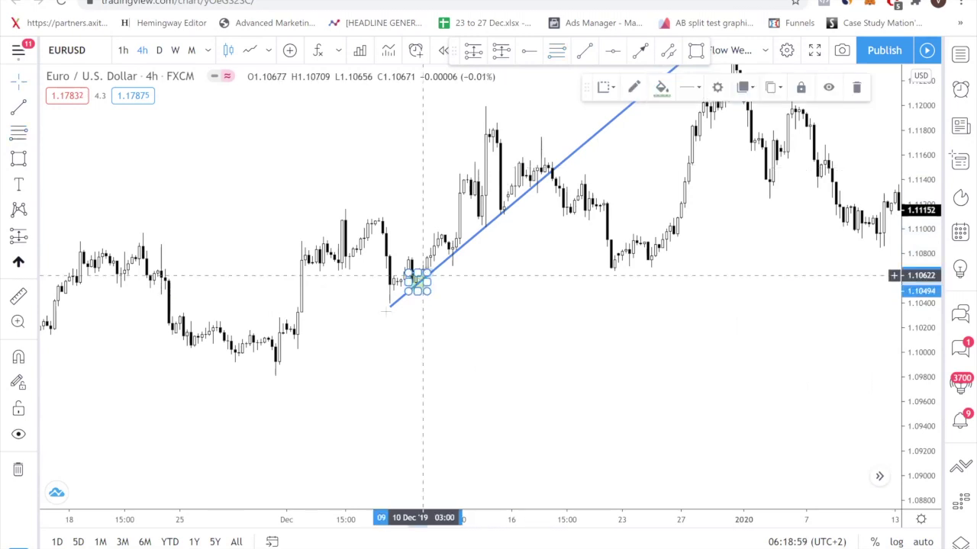
pyautogui.moveTo(418, 273); pyautogui.dragTo(370, 313)
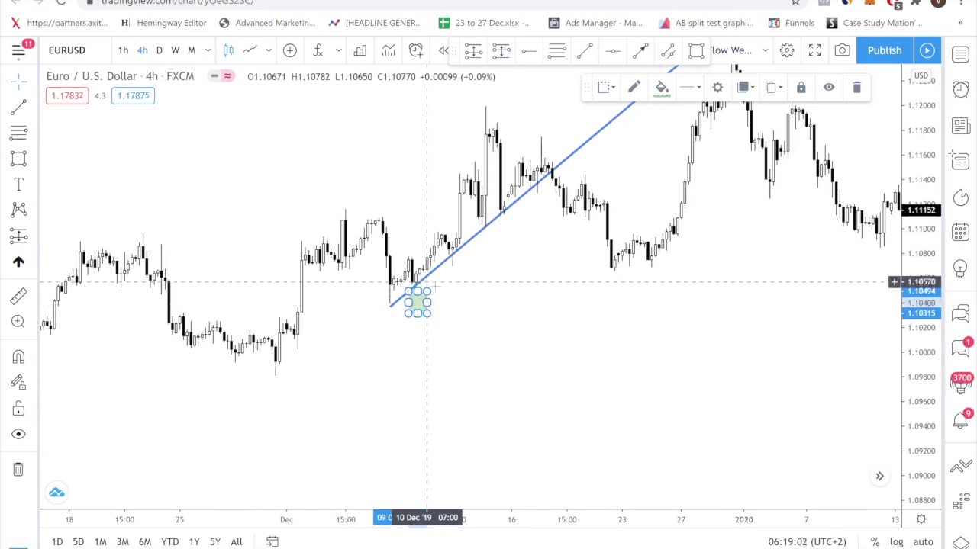
pyautogui.click(22, 163)
pyautogui.moveTo(444, 251); pyautogui.dragTo(459, 274)
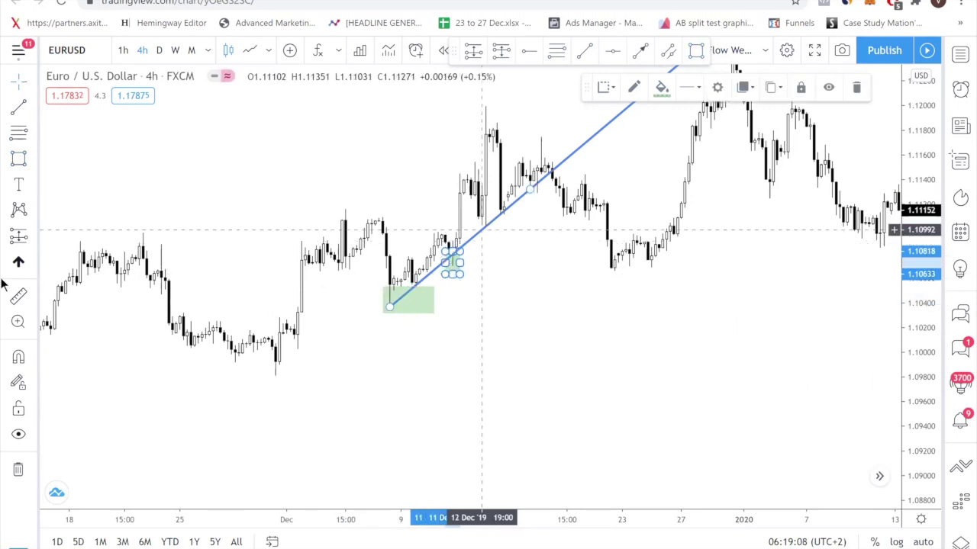
# - Draw a Fib Retracement from about 1.10708 on 12 December up to about 1.11408 on 13 December
pyautogui.click(17, 138)
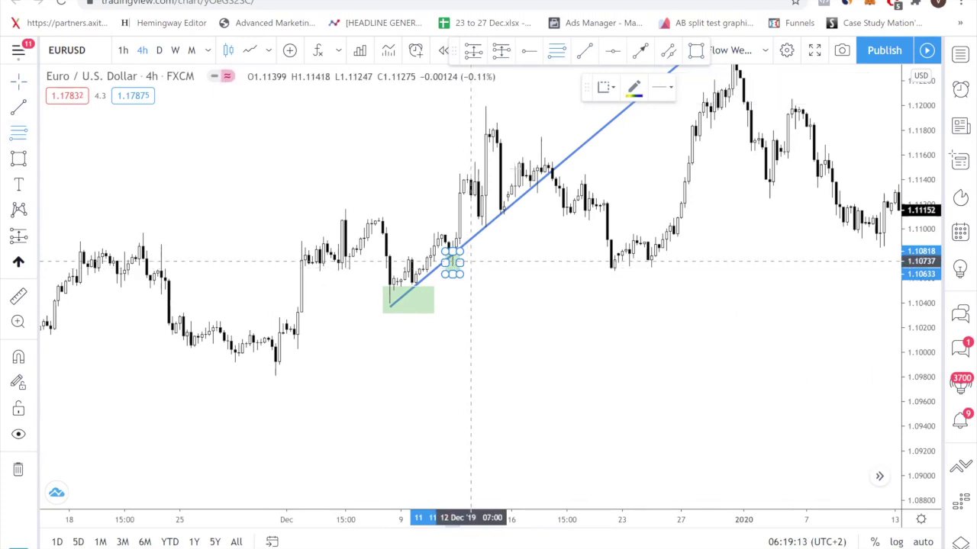
pyautogui.click(471, 265)
pyautogui.click(504, 178)
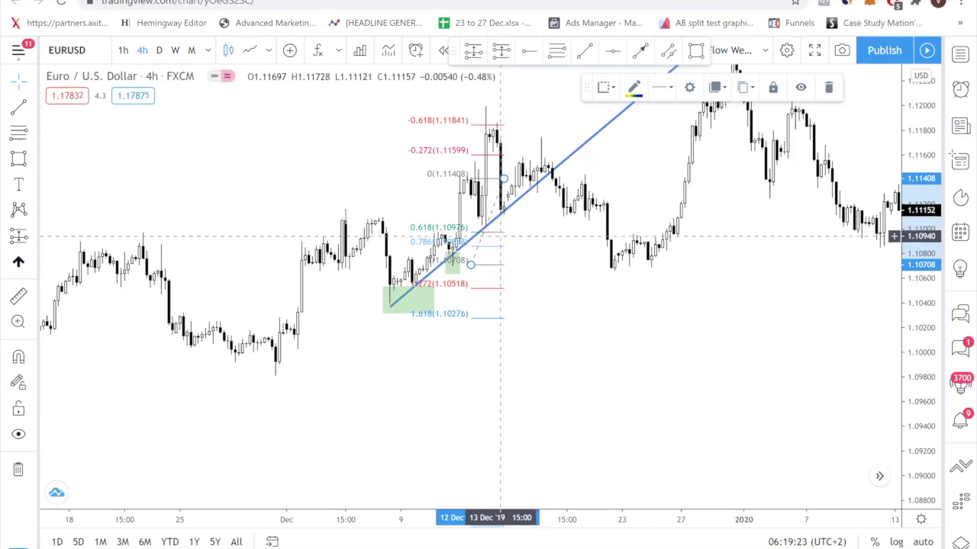
# - Mark the early-December highs with a rectangle starting on 4 December, from about 1.1113 down to about 1.1101
pyautogui.hotkey('alt', 'shift', 'r')
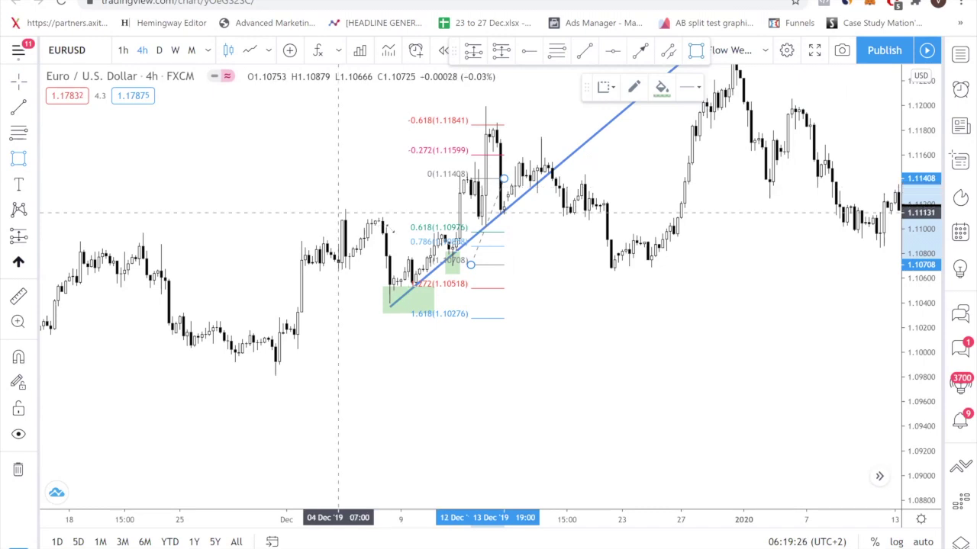
pyautogui.moveTo(338, 214); pyautogui.dragTo(390, 228)
pyautogui.click(397, 167)
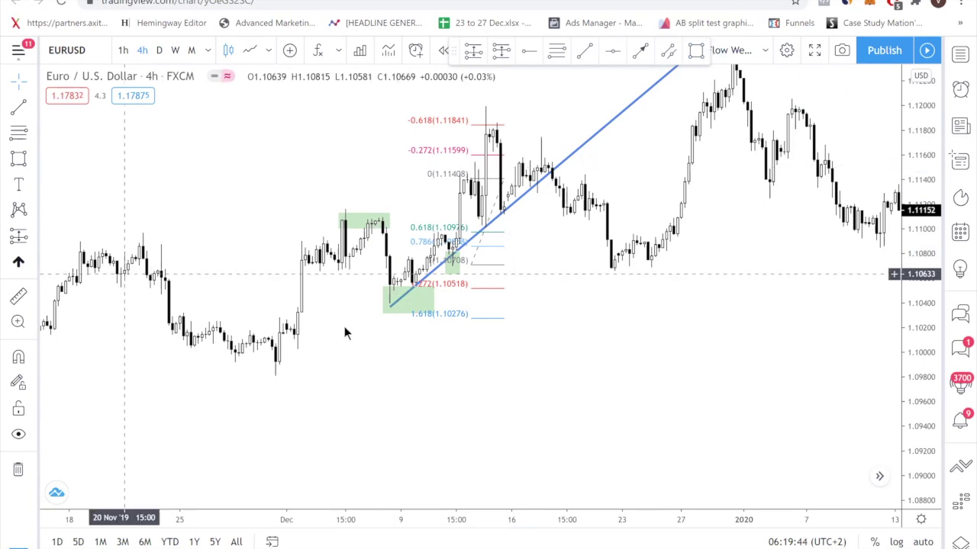
# - Remove the chart drawings and draw a falling trend line from about 1.10329 on 25 November to about 1.09951 on 4 December
pyautogui.rightClick(124, 274)
pyautogui.click(201, 514)
pyautogui.moveTo(343, 326); pyautogui.dragTo(613, 214)
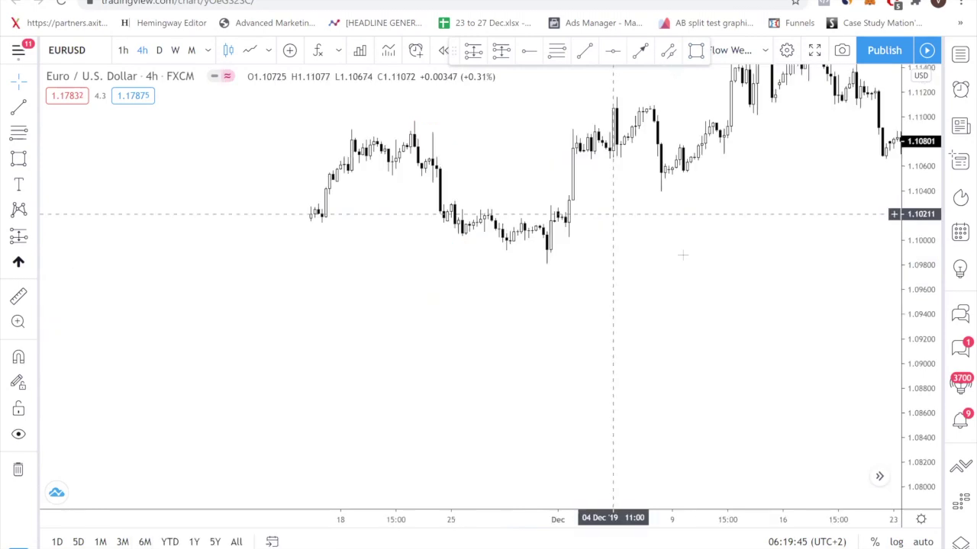
pyautogui.scroll(2, 683, 255)
pyautogui.moveTo(596, 276); pyautogui.dragTo(551, 401)
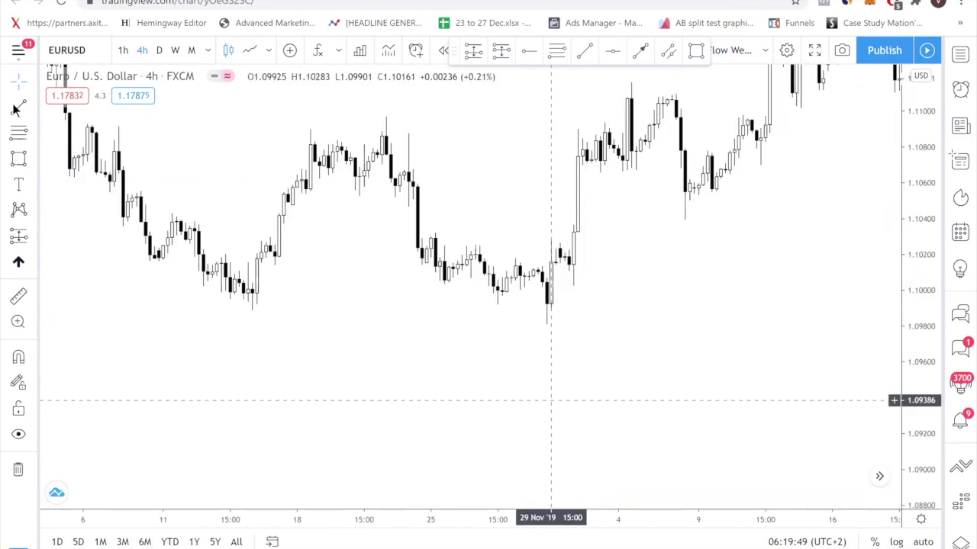
pyautogui.click(439, 231)
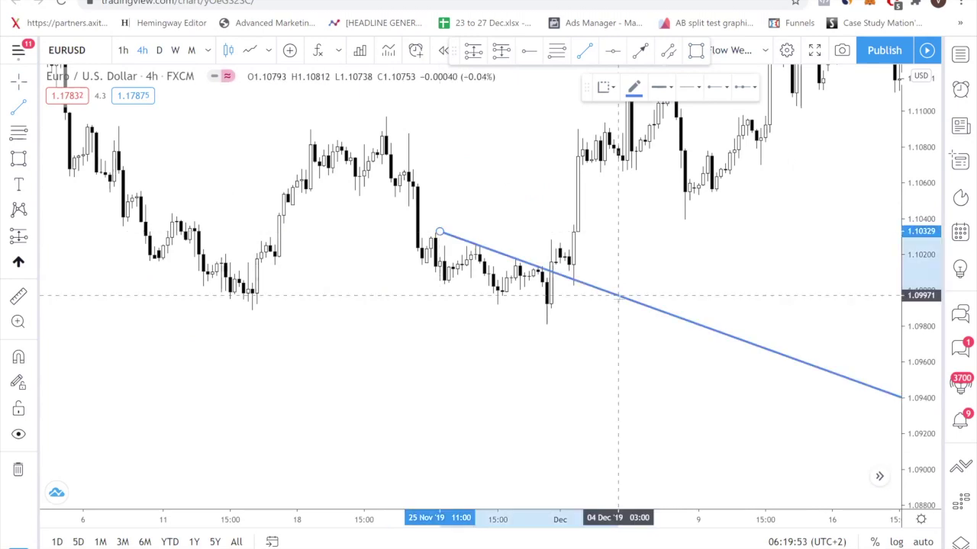
pyautogui.moveTo(618, 295); pyautogui.dragTo(618, 299)
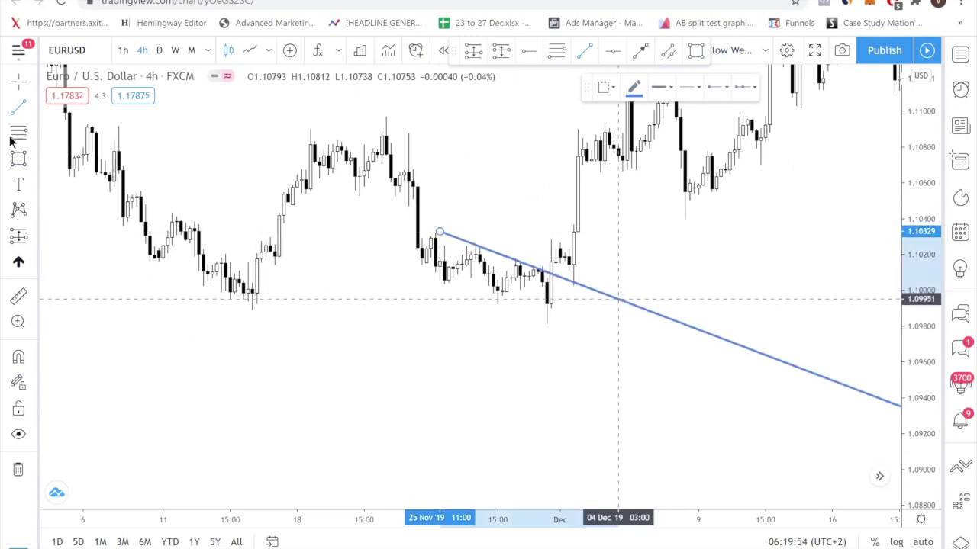
pyautogui.click(618, 299)
# - Draw a Fib Retracement from the 29 November low at about 1.09812 up to about 1.10282 on 3 December
pyautogui.click(558, 51)
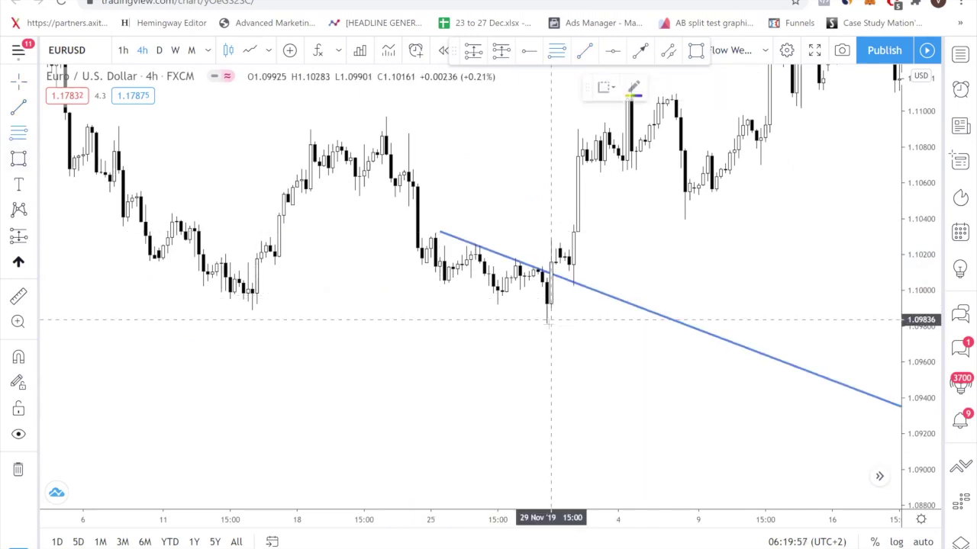
pyautogui.click(541, 324)
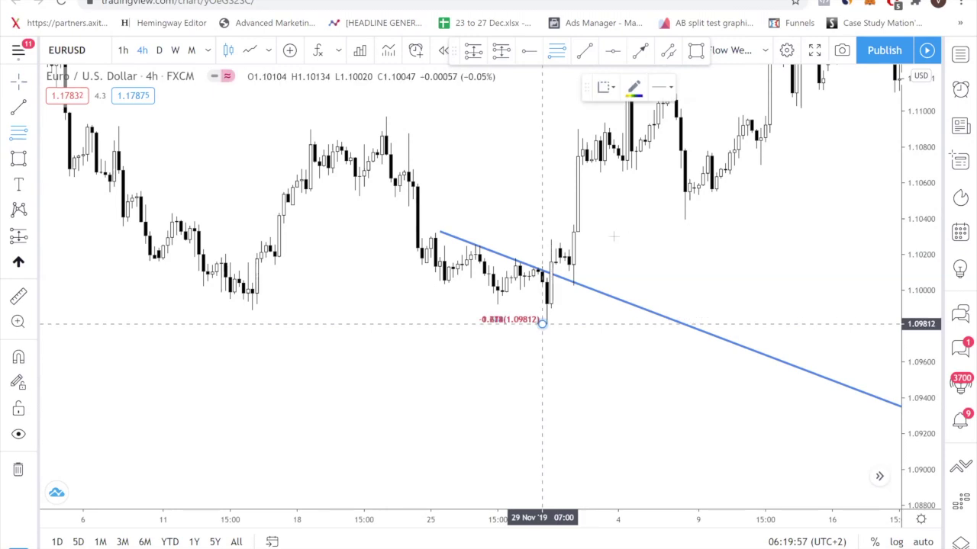
pyautogui.click(609, 238)
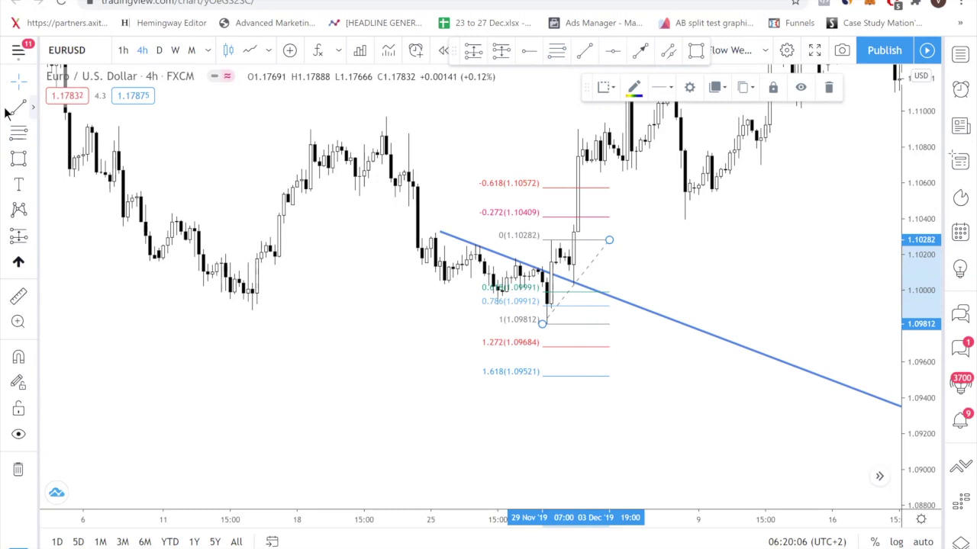
# - Mark market structure with a horizontal ray at about 1.10043 and a rectangle from 25 to 28 November between about 1.10083 and 1.09979
pyautogui.click(536, 51)
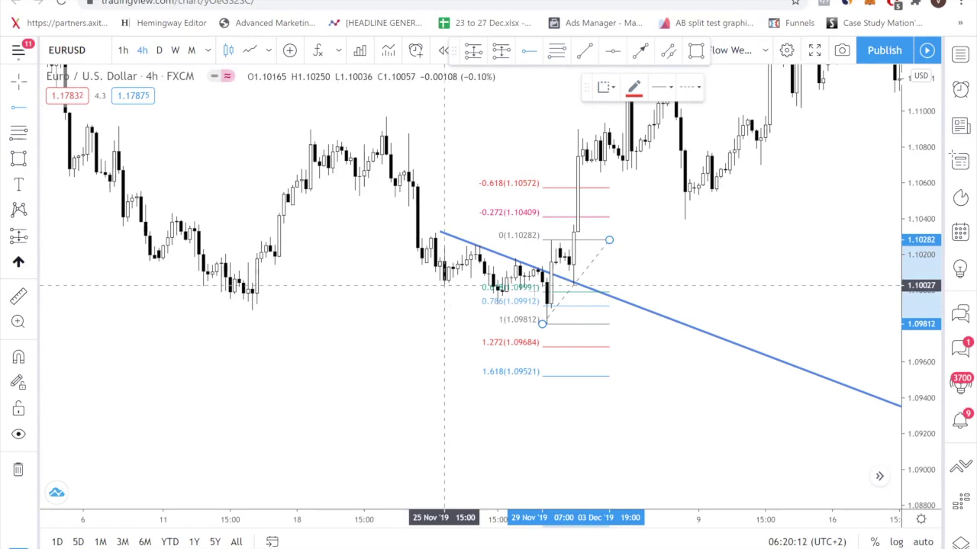
pyautogui.moveTo(435, 295)
pyautogui.mouseDown()
pyautogui.moveTo(534, 272)
pyautogui.moveTo(511, 273)
pyautogui.mouseUp()
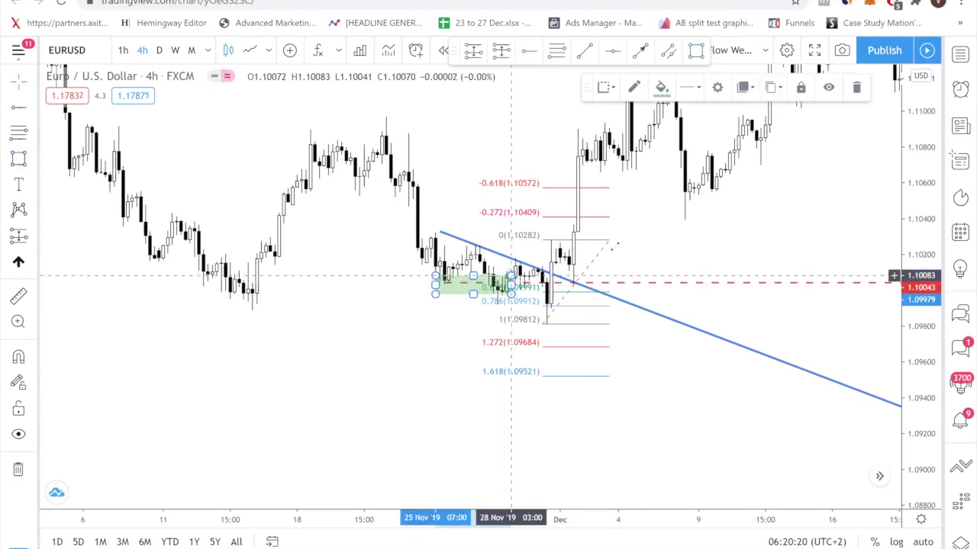
pyautogui.click(614, 245)
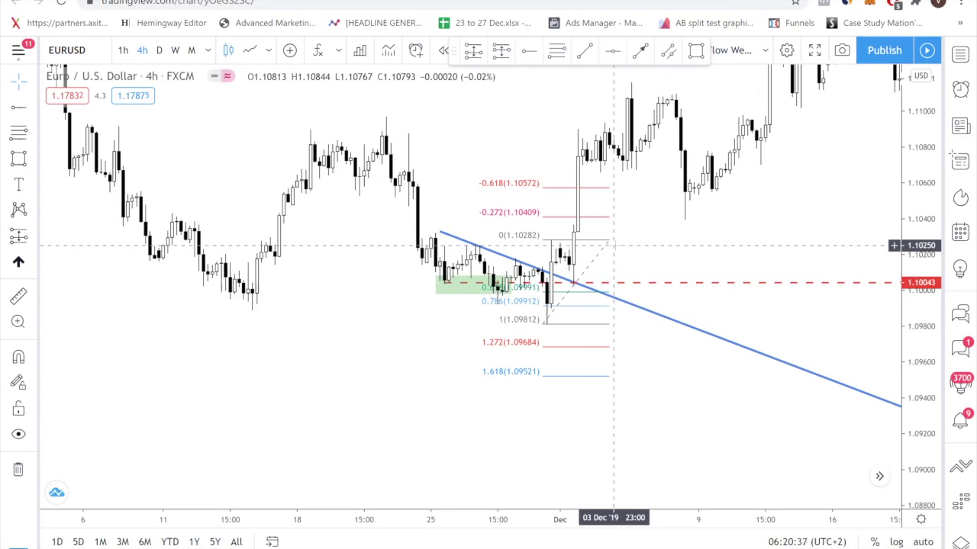
# - Draw a rising trend line from the mid-November low at about 1.0987 along the lows of the following rise
pyautogui.moveTo(270, 338); pyautogui.dragTo(426, 335)
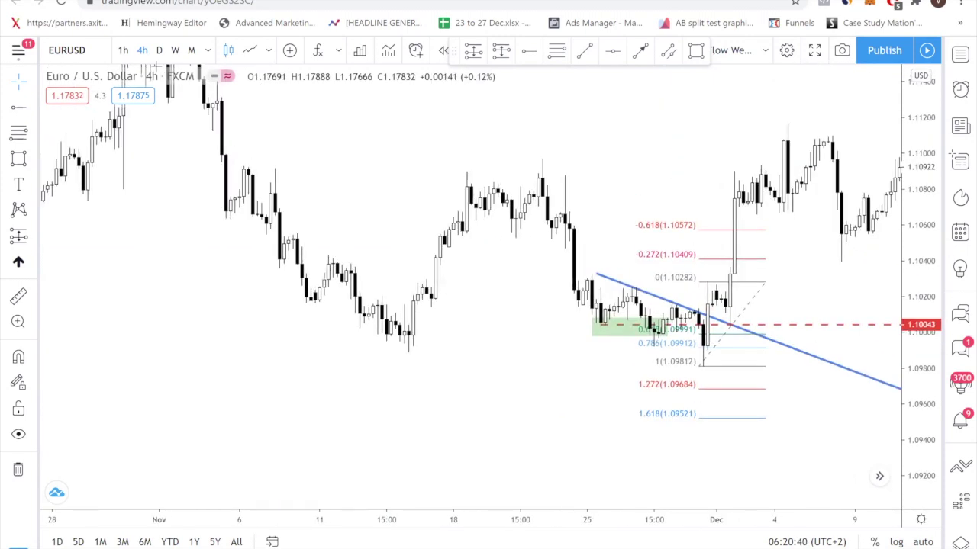
pyautogui.click(584, 50)
pyautogui.click(409, 356)
pyautogui.click(559, 280)
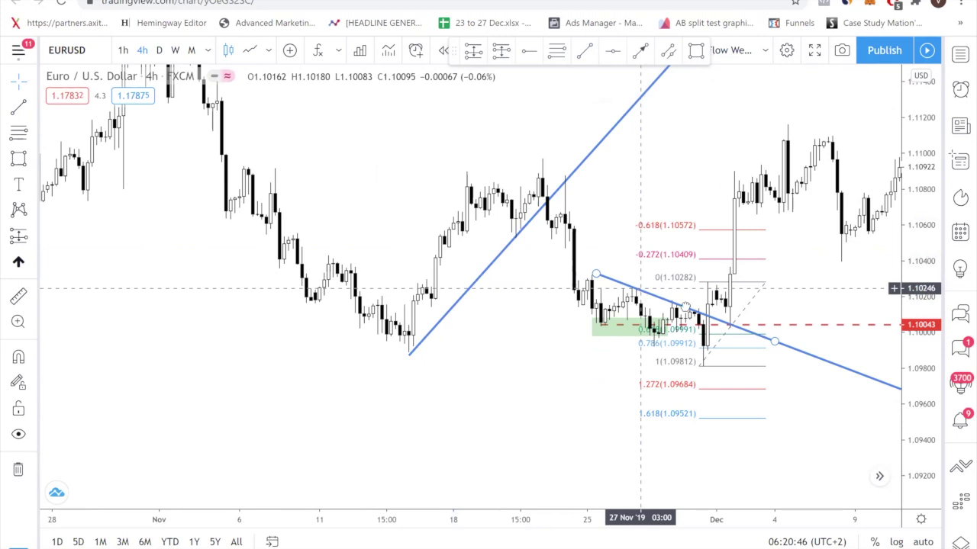
# - Delete the falling trend line, the Fib Retracement, the horizontal ray and the green rectangle, keeping the rising trend line
pyautogui.click(684, 306)
pyautogui.press('Delete')
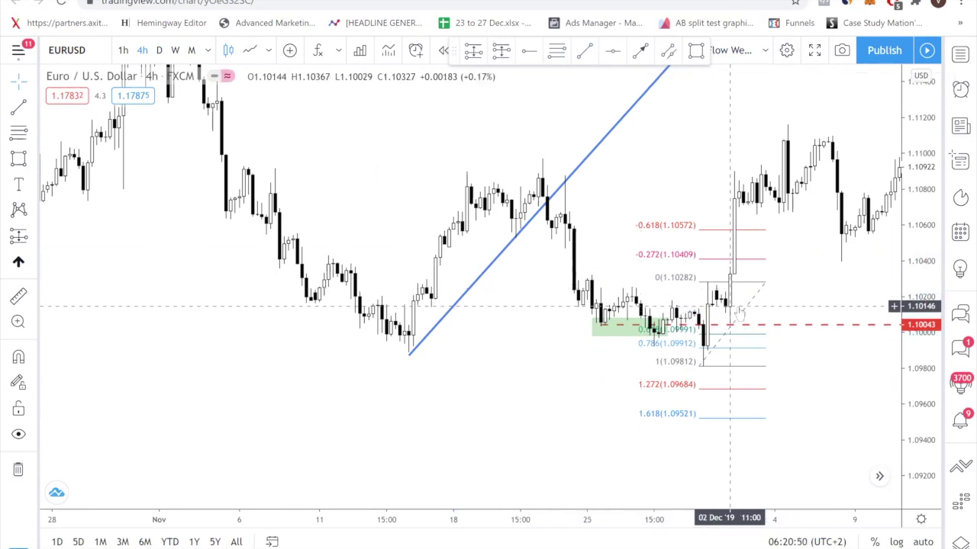
pyautogui.click(739, 316)
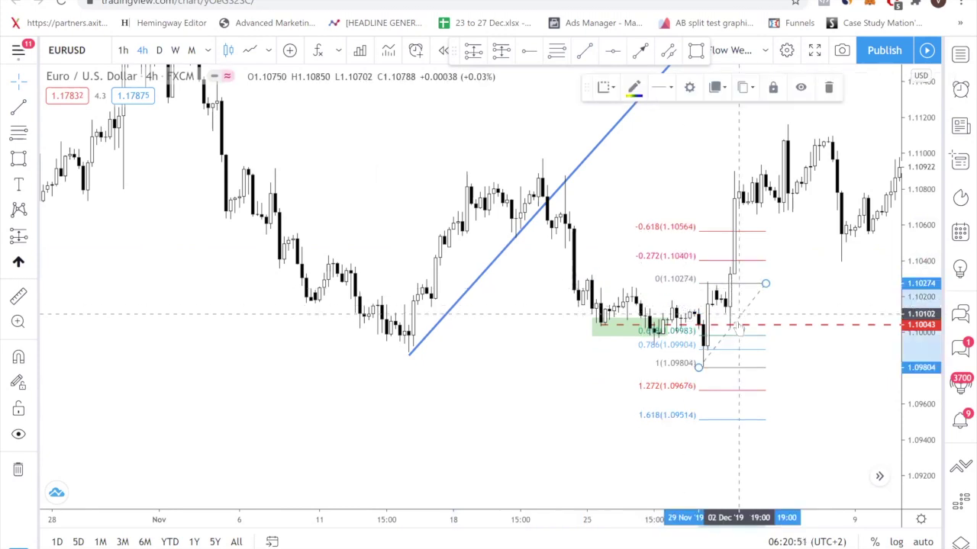
pyautogui.press('Delete')
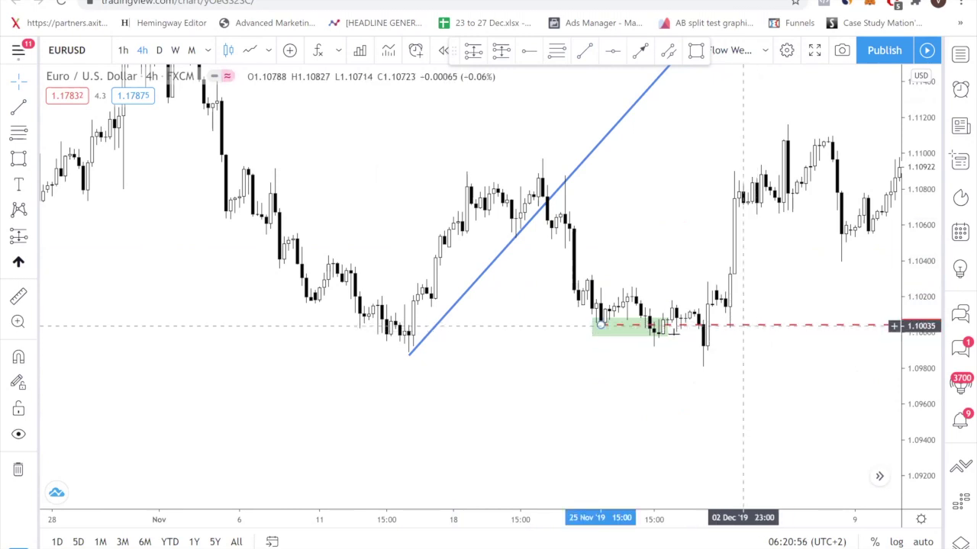
pyautogui.click(665, 330)
pyautogui.press('Delete')
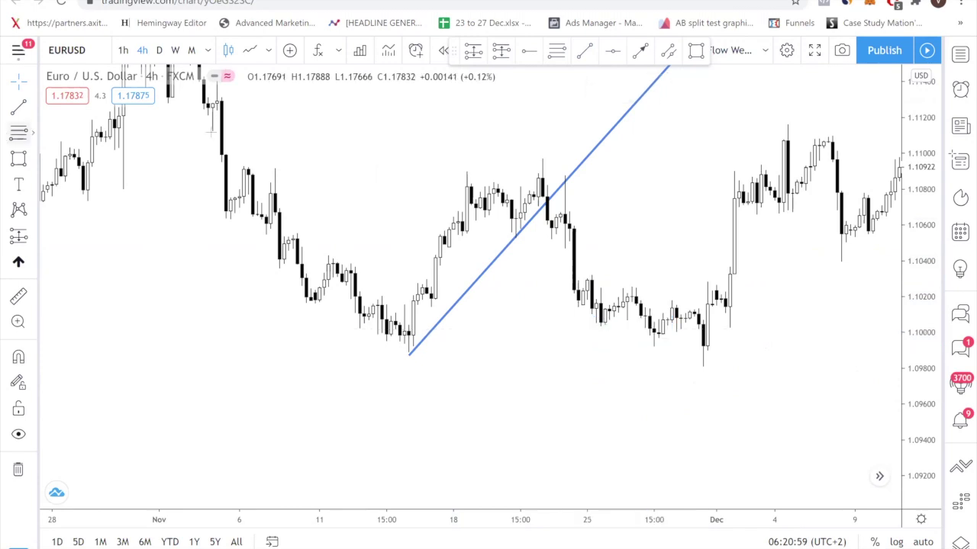
# - Draw a Fib Retracement from the 21 November high at about 1.10978 down to about 1.10525 on 25 November
pyautogui.hotkey('alt', 'f')
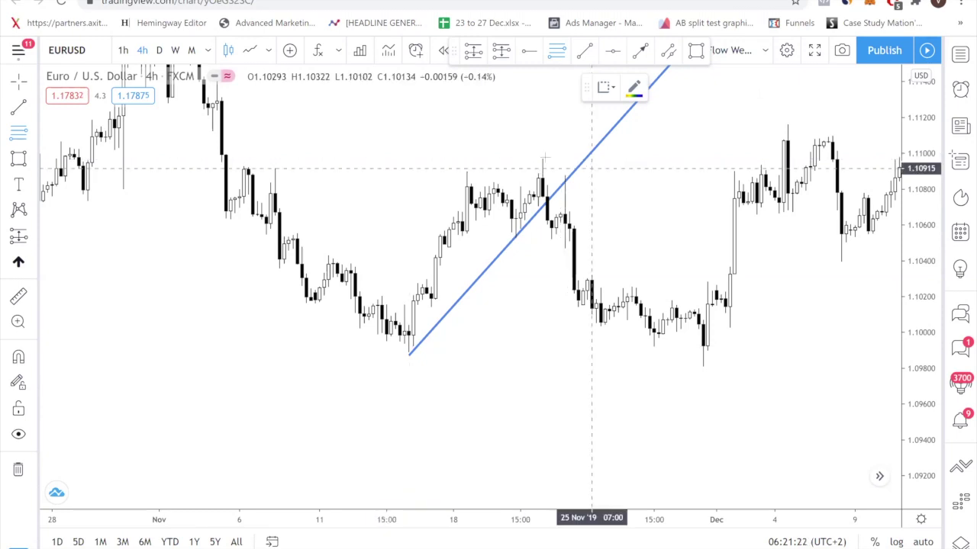
pyautogui.click(599, 231)
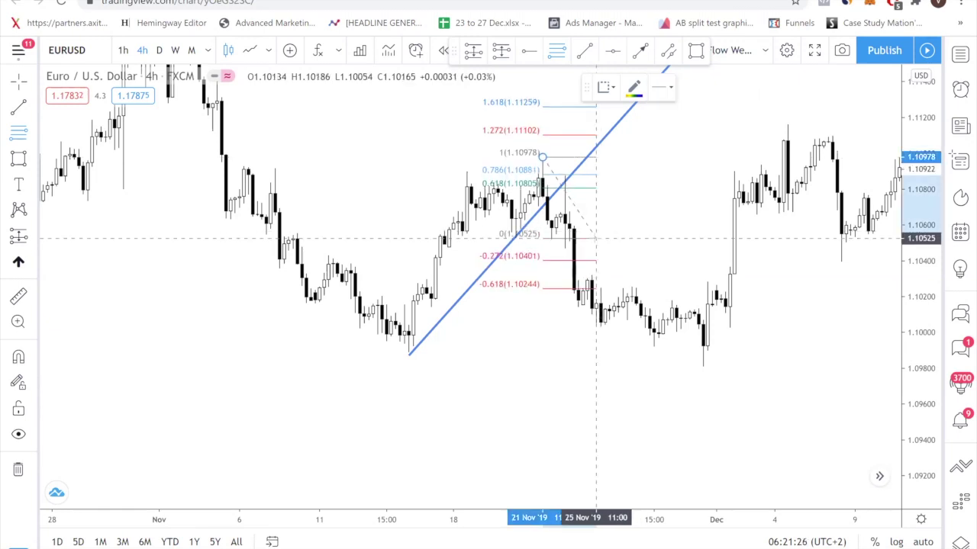
pyautogui.click(596, 238)
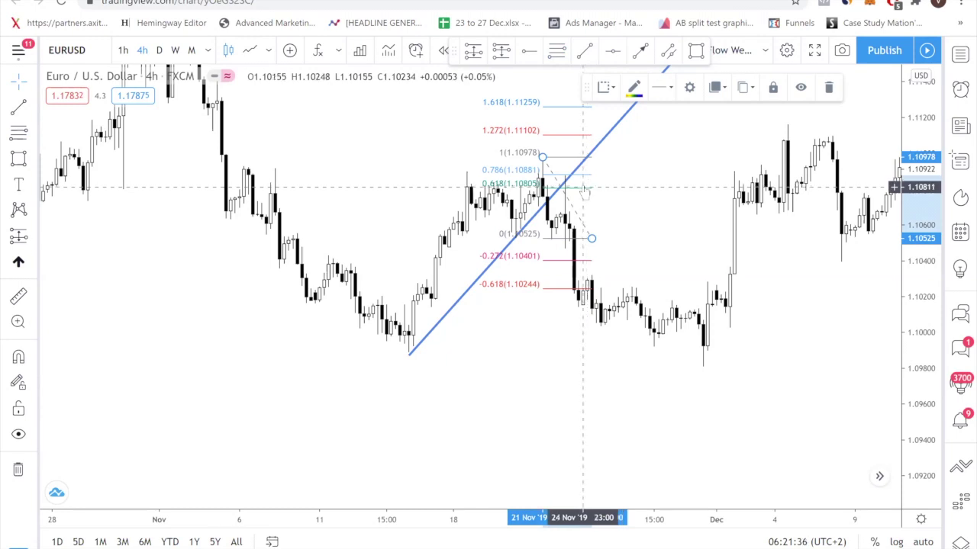
# - Mark the confluence zone with a rectangle from 20 to 26 November between about 1.10883 and 1.10791
pyautogui.click(19, 157)
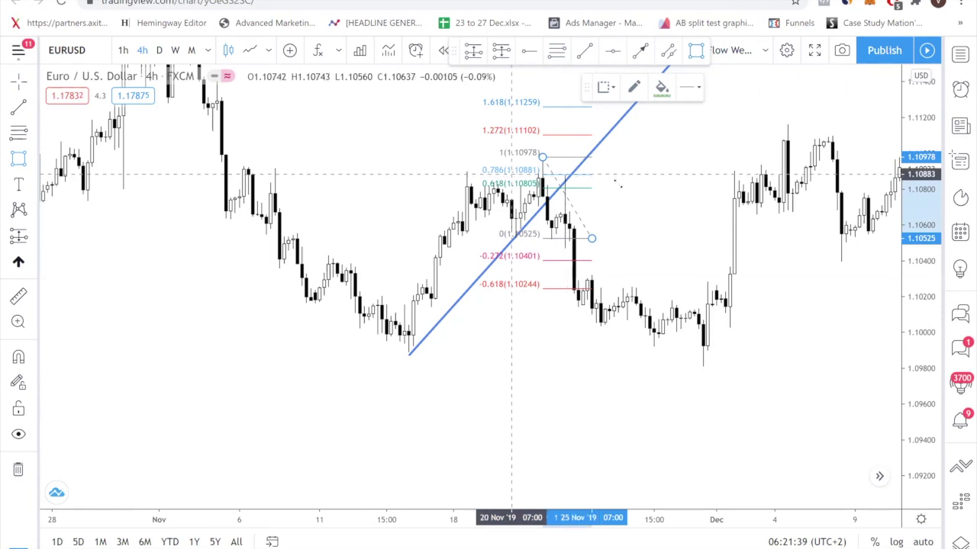
pyautogui.moveTo(511, 174); pyautogui.dragTo(618, 191)
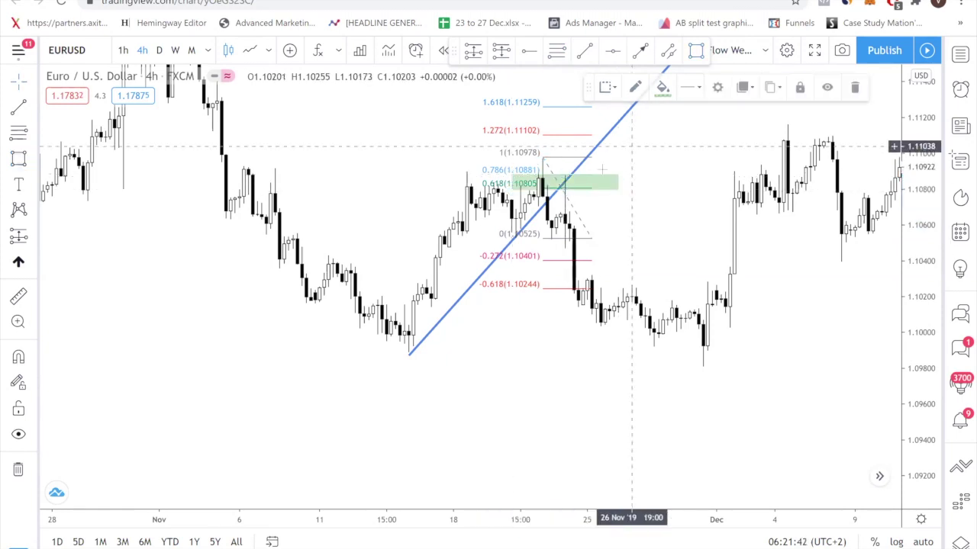
pyautogui.click(565, 181)
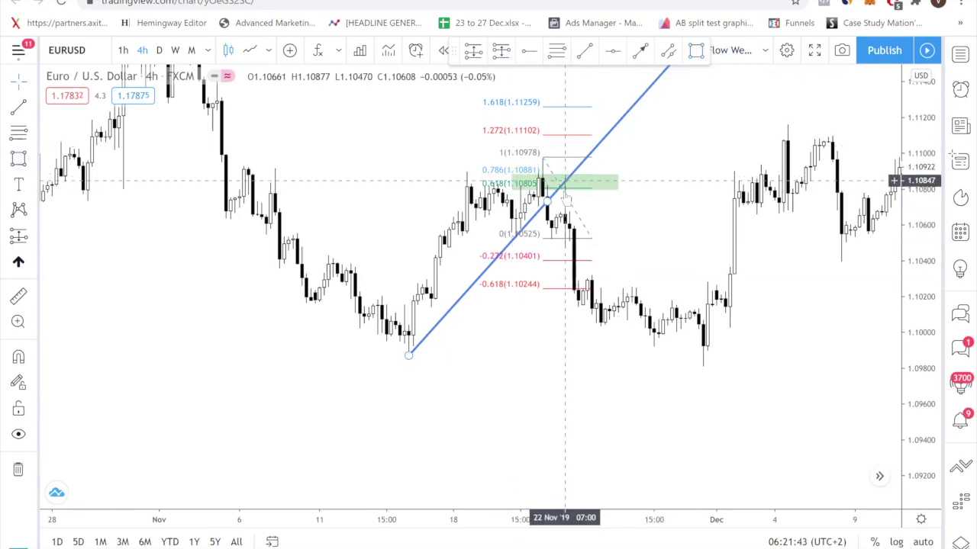
pyautogui.click(574, 174)
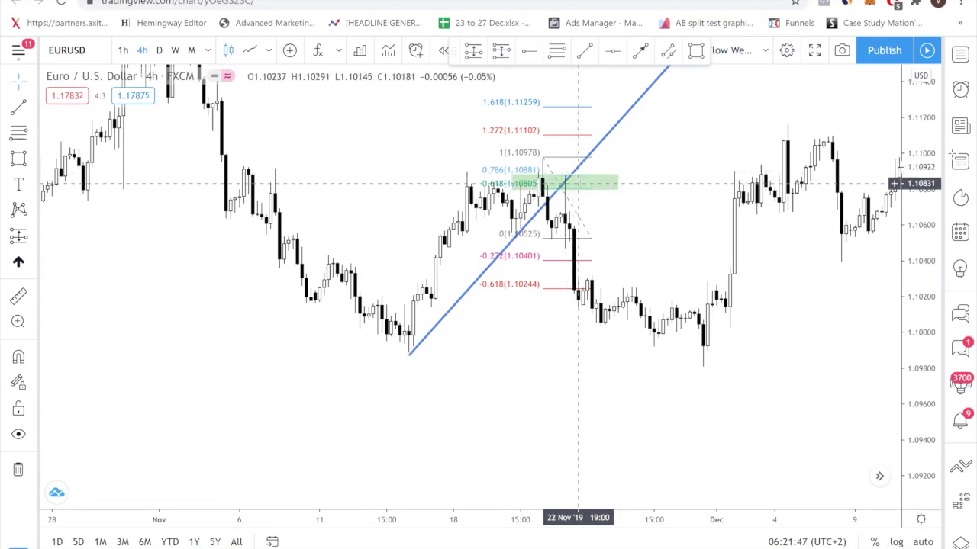
pyautogui.click(595, 175)
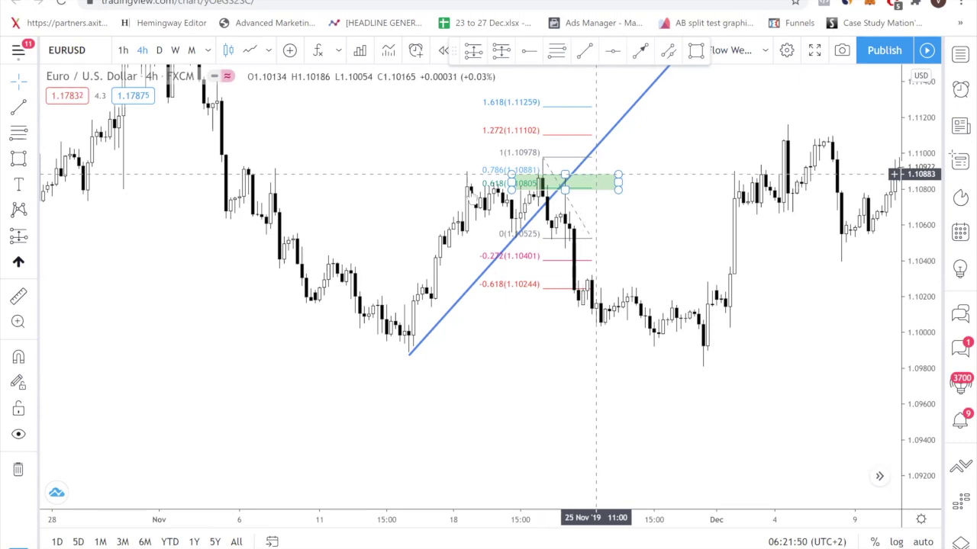
pyautogui.click(471, 207)
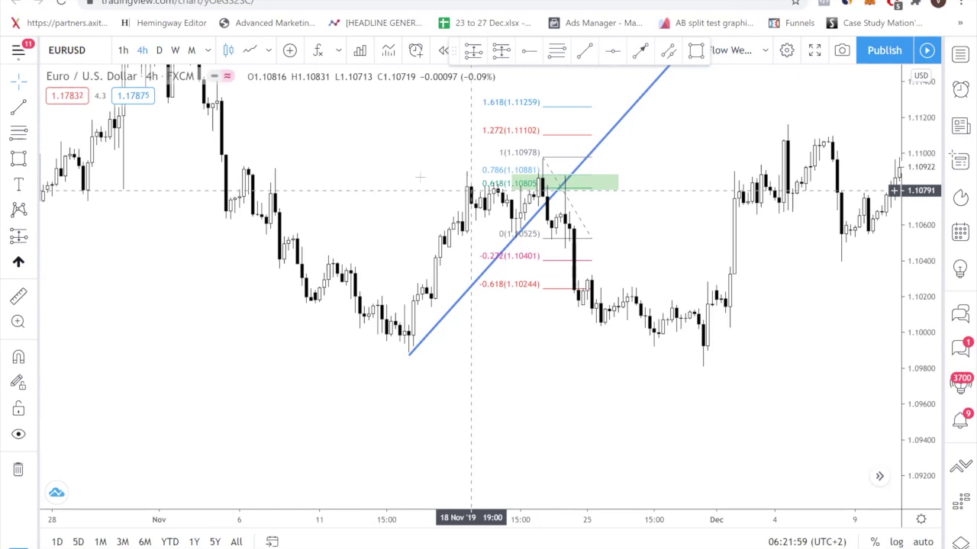
# - Remove all drawings and mark the swing highs of 18, 21 and 22 November with small rectangles
pyautogui.rightClick(520, 423)
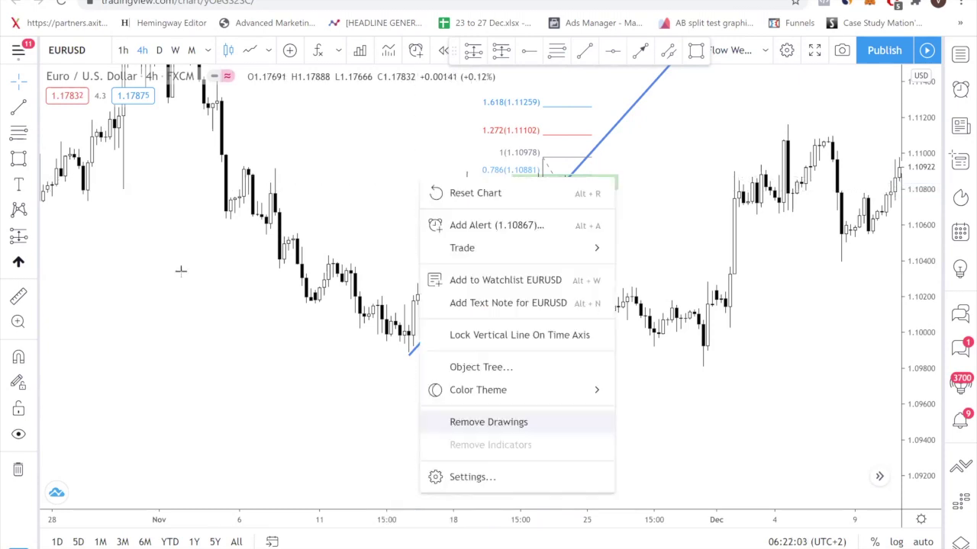
pyautogui.click(18, 158)
pyautogui.click(457, 169)
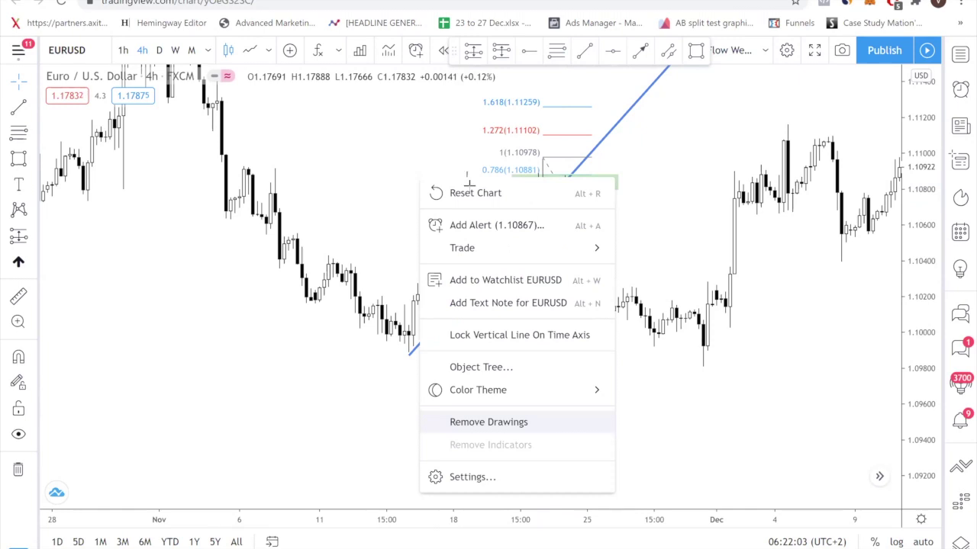
pyautogui.click(480, 186)
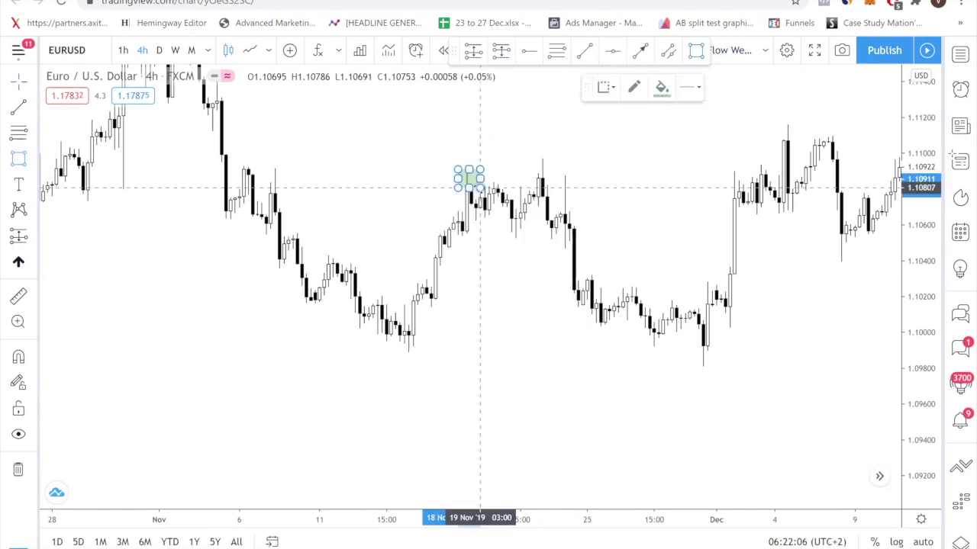
pyautogui.click(16, 162)
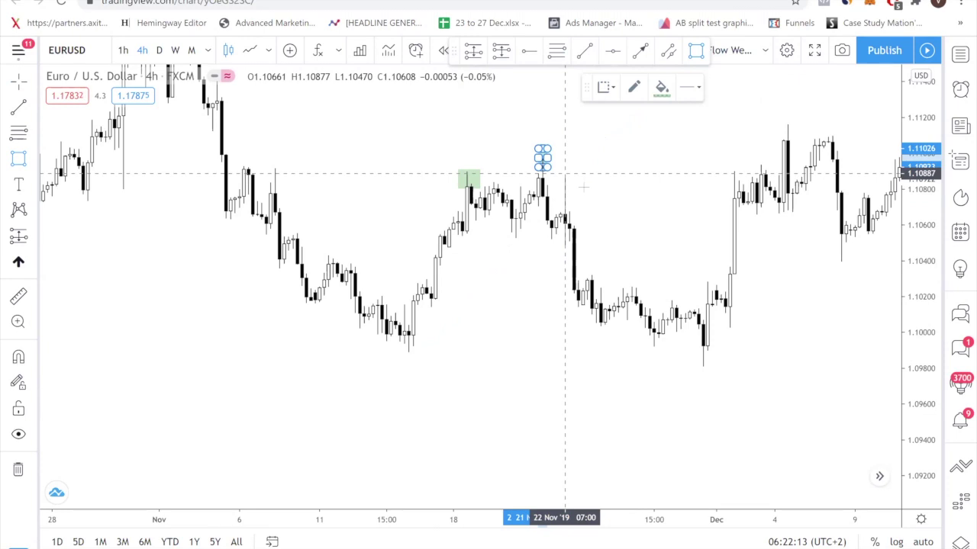
pyautogui.click(566, 174)
pyautogui.click(583, 187)
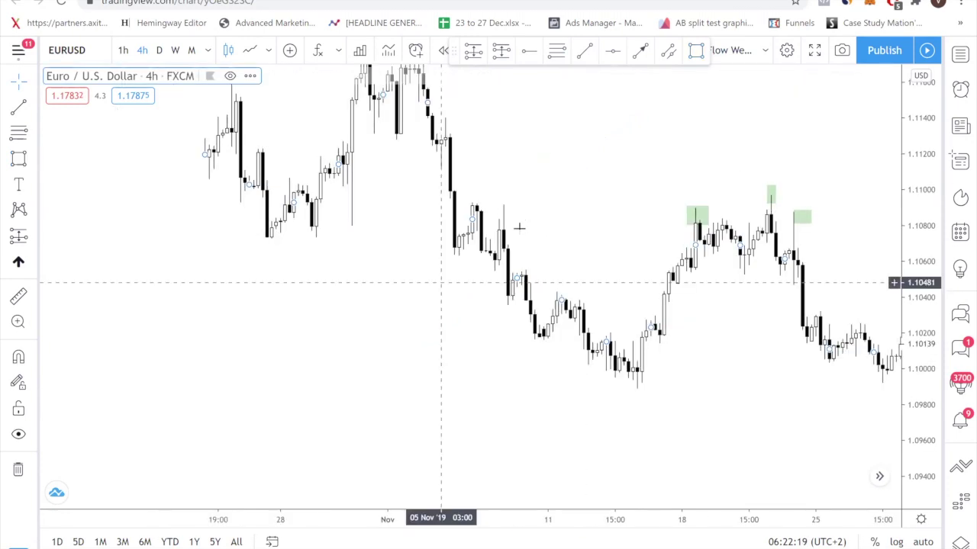
# - Draw a falling trend line from the 24 September high at about 1.10242 down to about 1.08936 on 2 October
pyautogui.moveTo(519, 228); pyautogui.dragTo(620, 271)
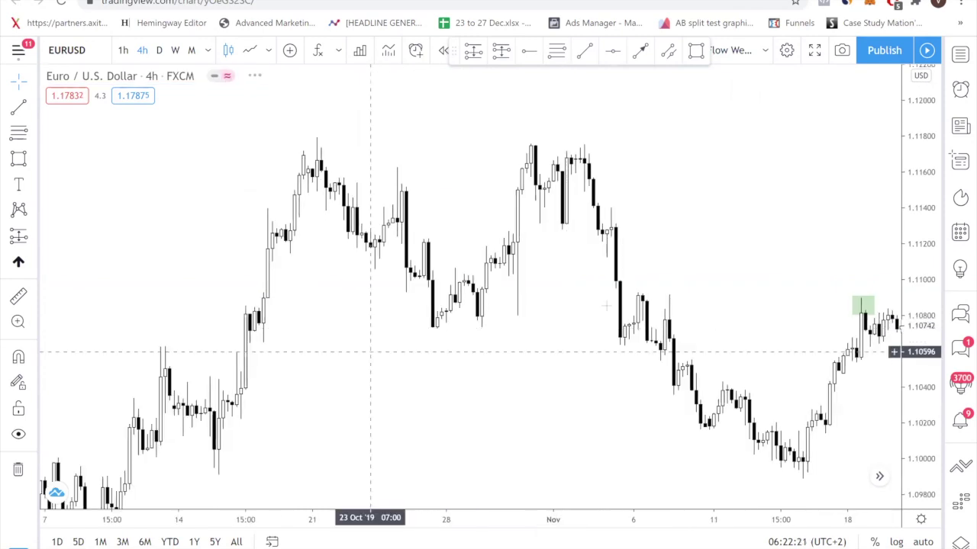
pyautogui.moveTo(607, 305); pyautogui.dragTo(692, 192)
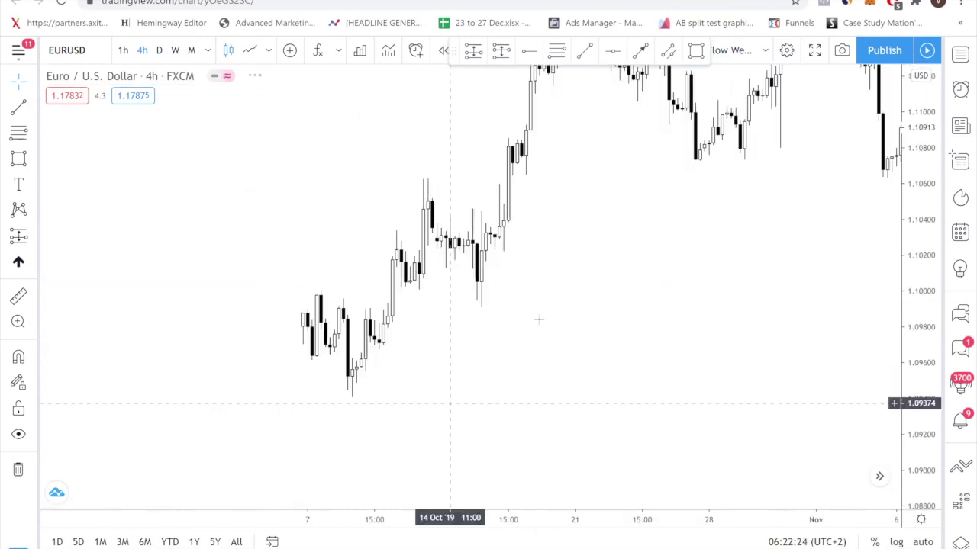
pyautogui.moveTo(388, 357); pyautogui.dragTo(709, 97)
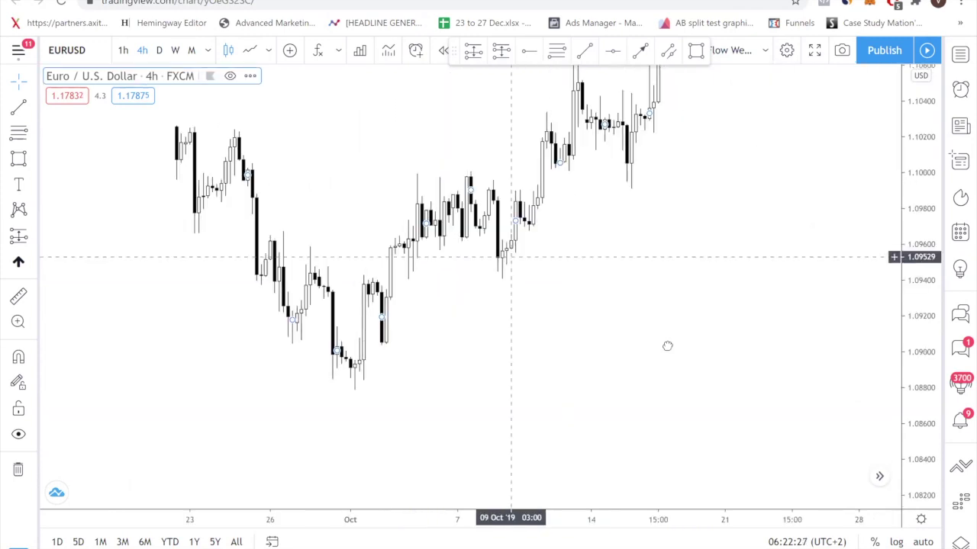
pyautogui.moveTo(667, 346); pyautogui.dragTo(742, 308)
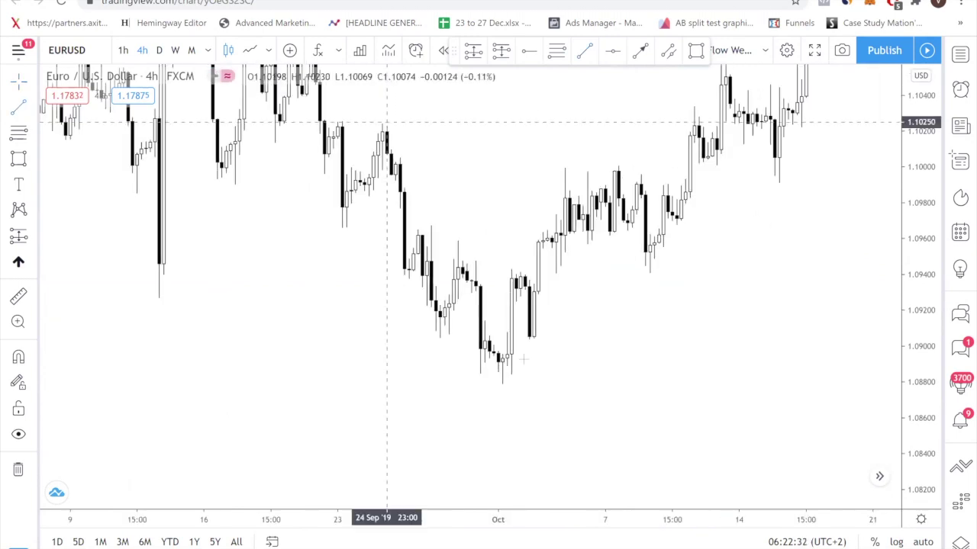
pyautogui.moveTo(383, 123); pyautogui.dragTo(556, 353)
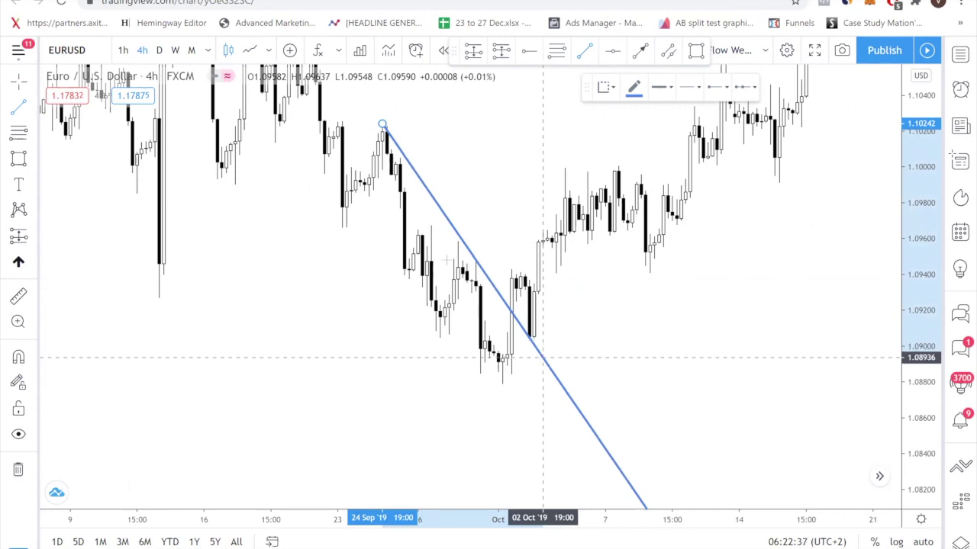
pyautogui.click(408, 375)
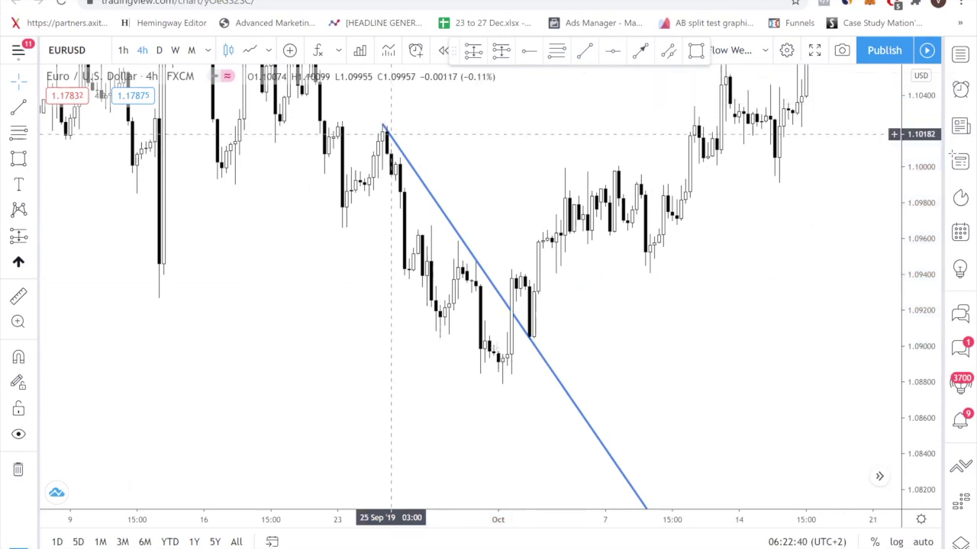
# - Draw a Fib Retracement from the 1 October low at about 1.08777 up to about 1.09426 on 3 October
pyautogui.click(19, 132)
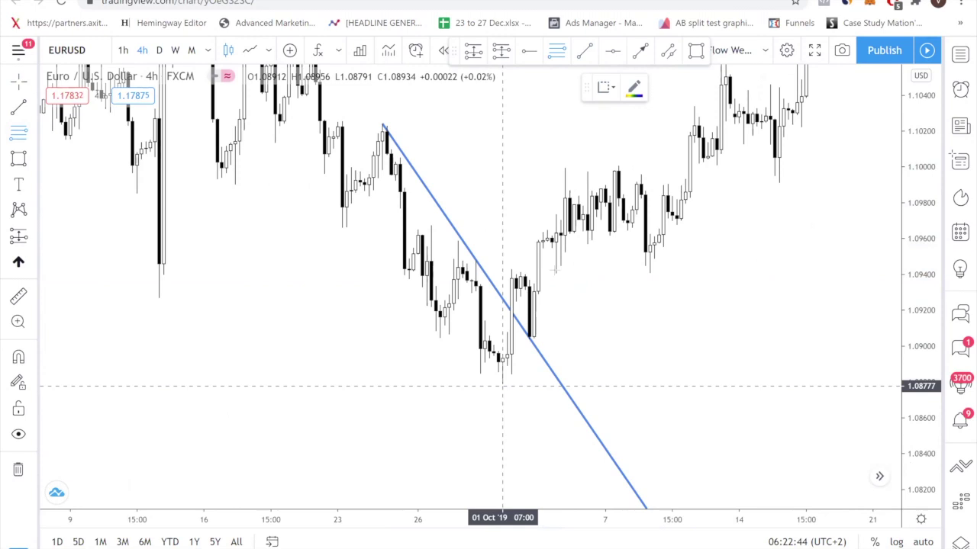
pyautogui.moveTo(502, 385); pyautogui.dragTo(556, 269)
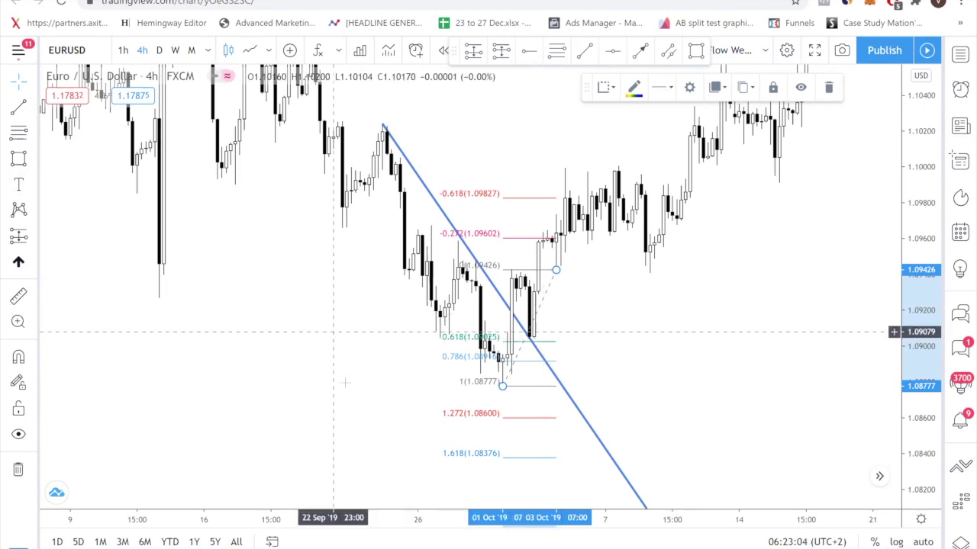
# - Remove all drawings and mark the swing lows around 27 September, 1 October and 2 October with small rectangles
pyautogui.rightClick(394, 506)
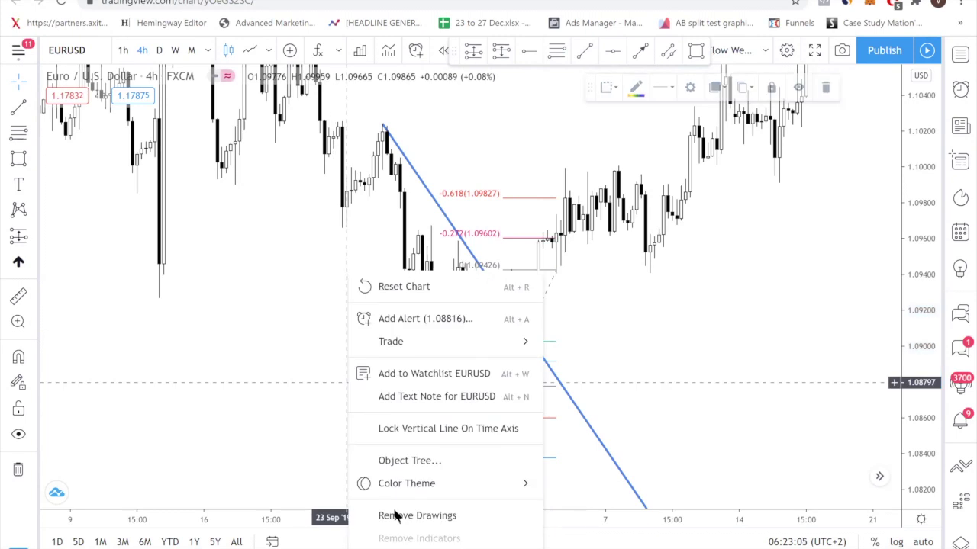
pyautogui.click(415, 514)
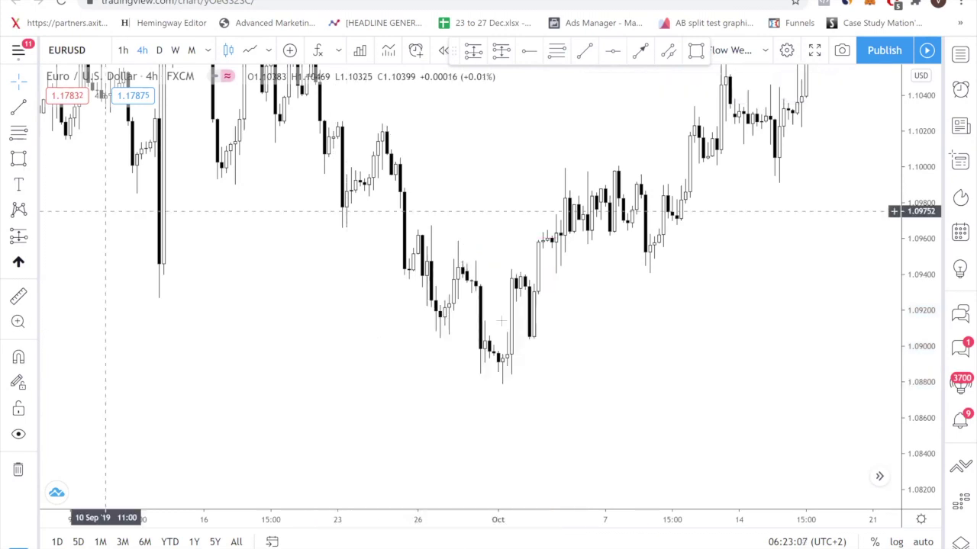
pyautogui.click(418, 327)
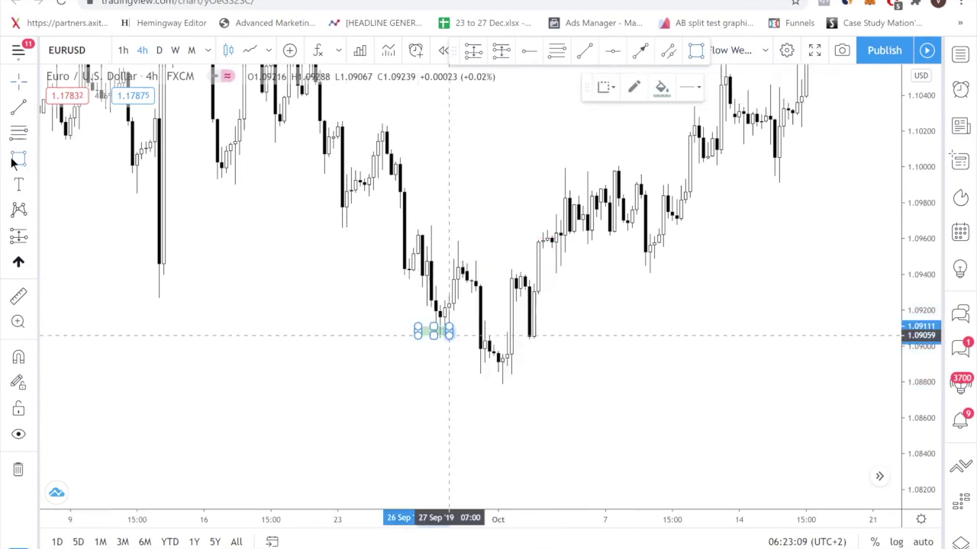
pyautogui.click(14, 161)
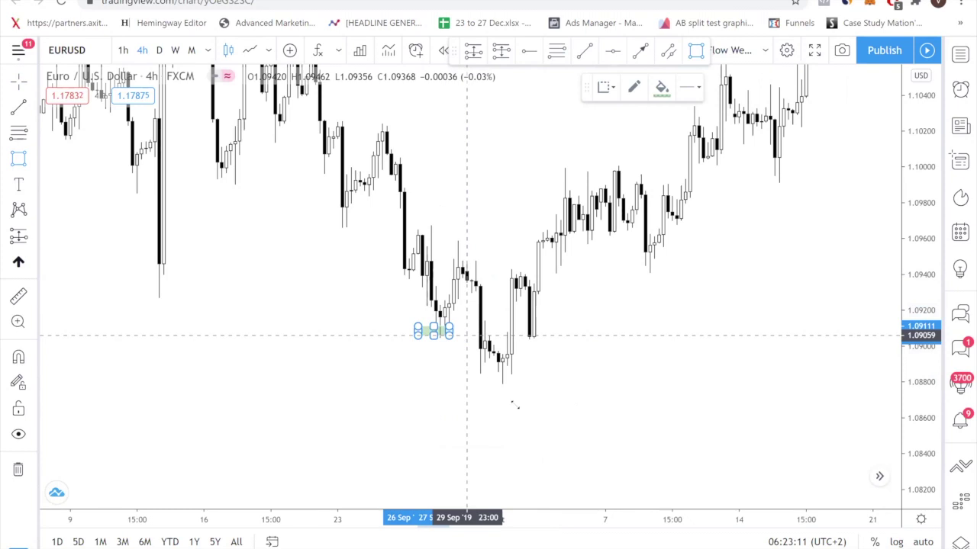
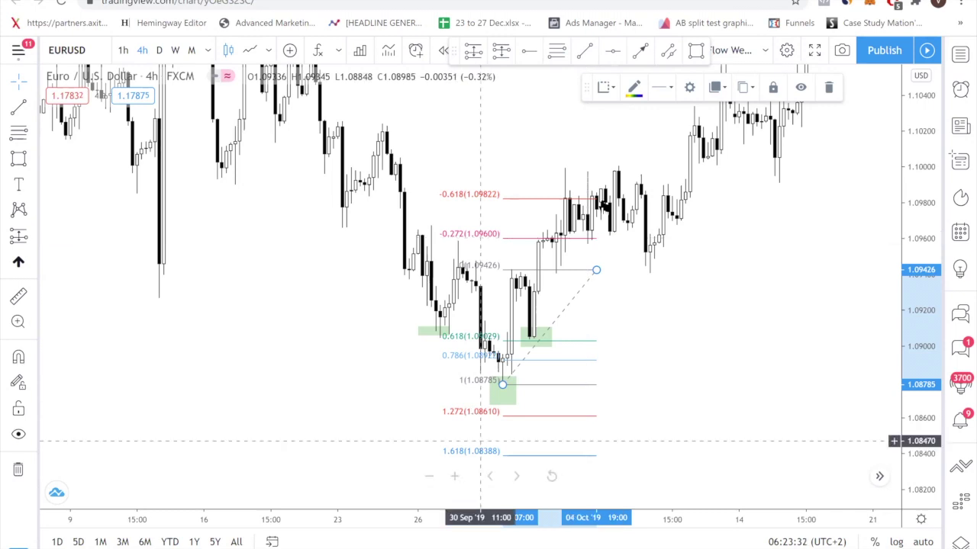
# - Draw a second Fib Retracement from about 1.09426 on 9 October down to about 1.08781 on 3 October
pyautogui.click(546, 328)
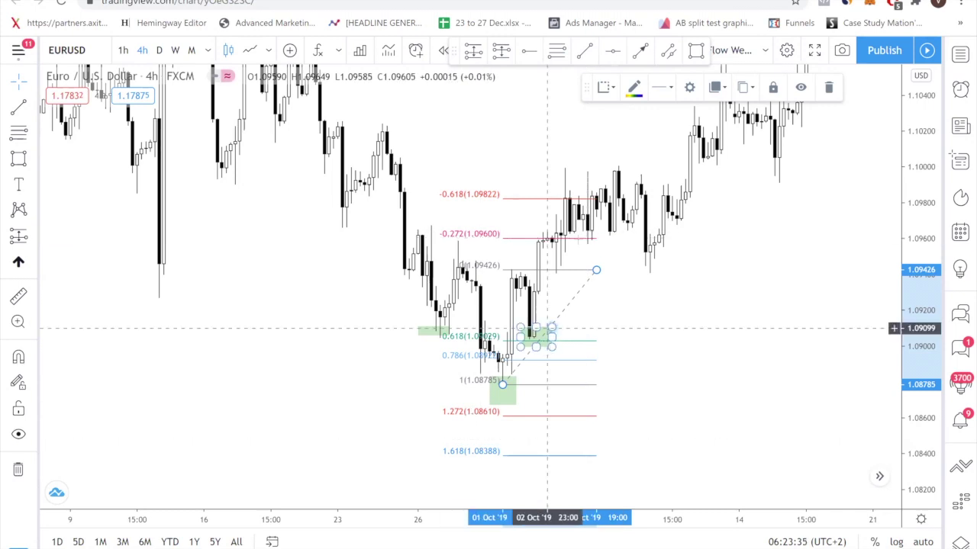
pyautogui.click(583, 237)
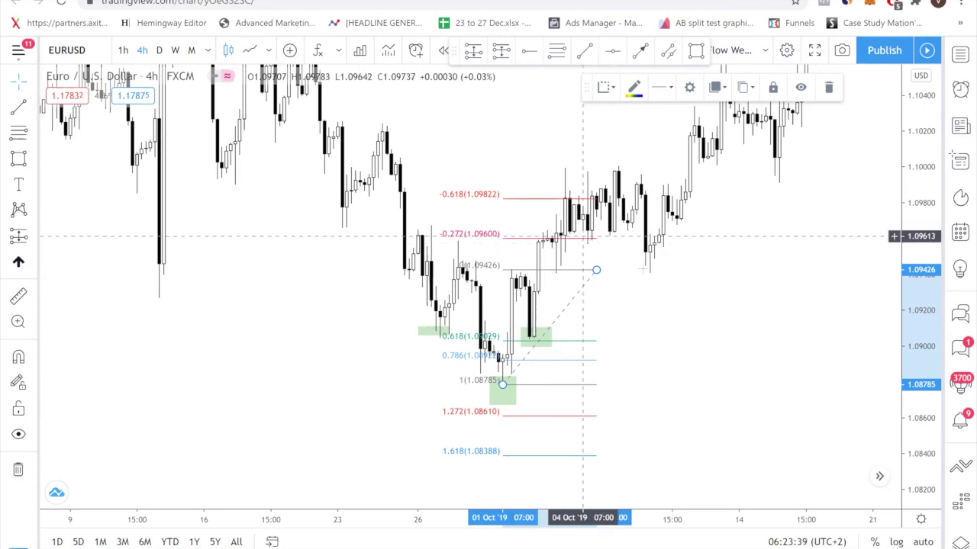
pyautogui.hotkey('alt', 'f')
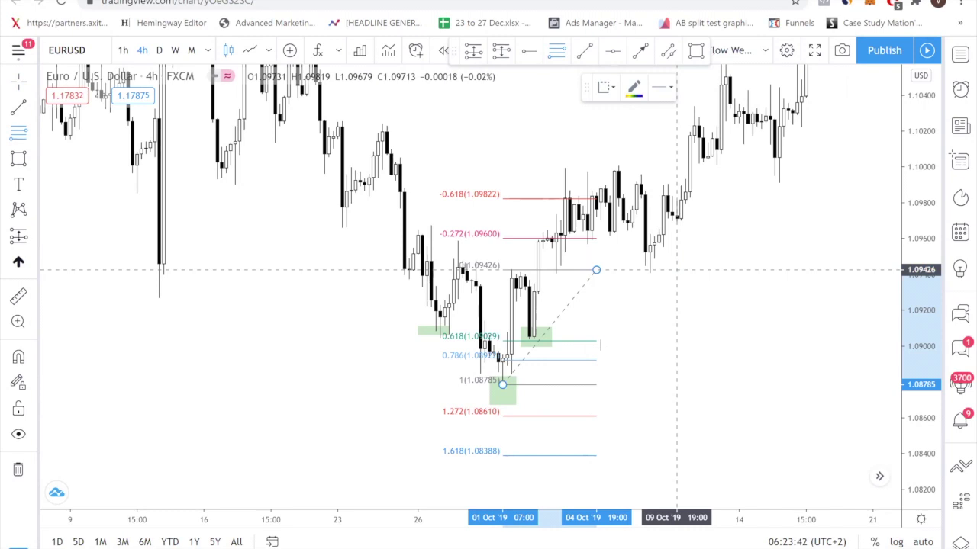
pyautogui.click(679, 269)
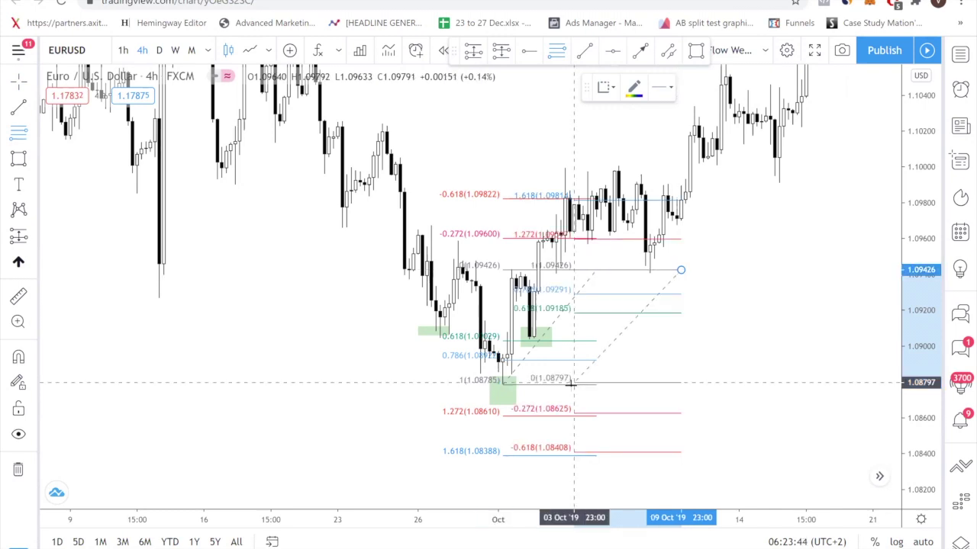
pyautogui.click(570, 384)
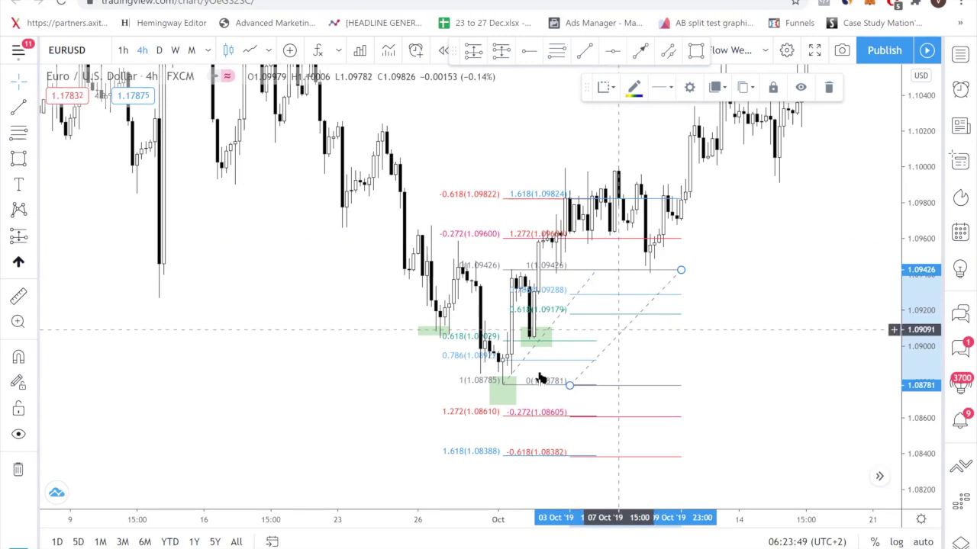
pyautogui.moveTo(539, 377); pyautogui.dragTo(552, 387)
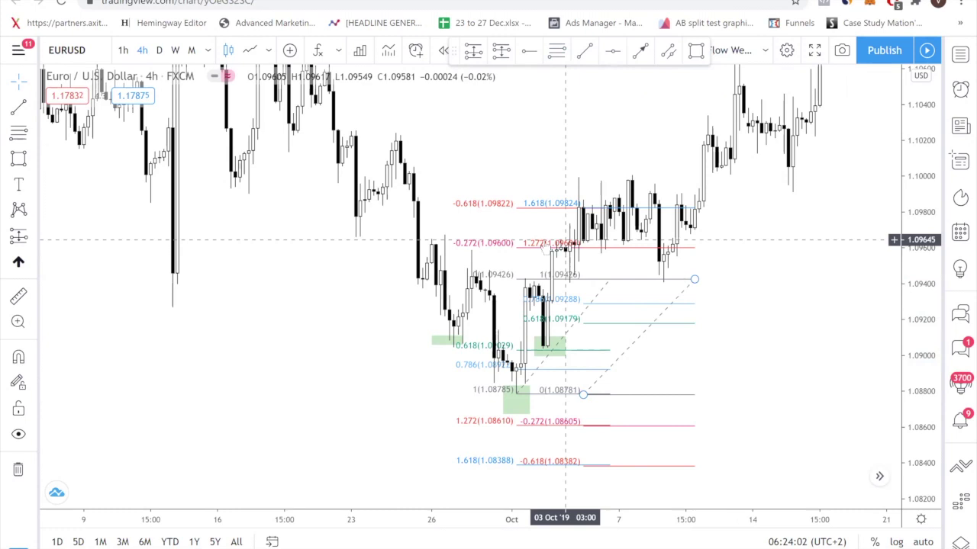
# - Move the upper end of the second Fib Retracement to about 1.09442 and remove that retracement
pyautogui.rightClick(716, 253)
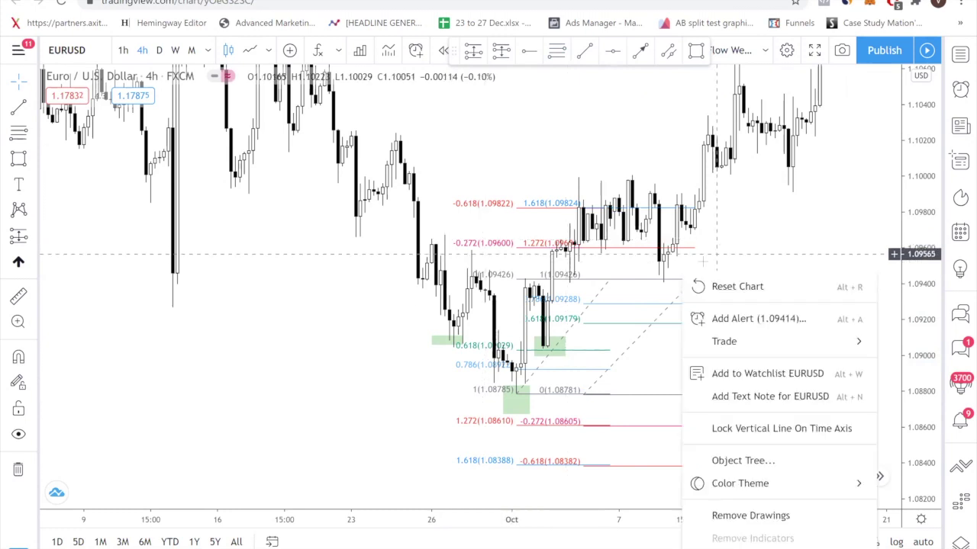
pyautogui.press('Escape')
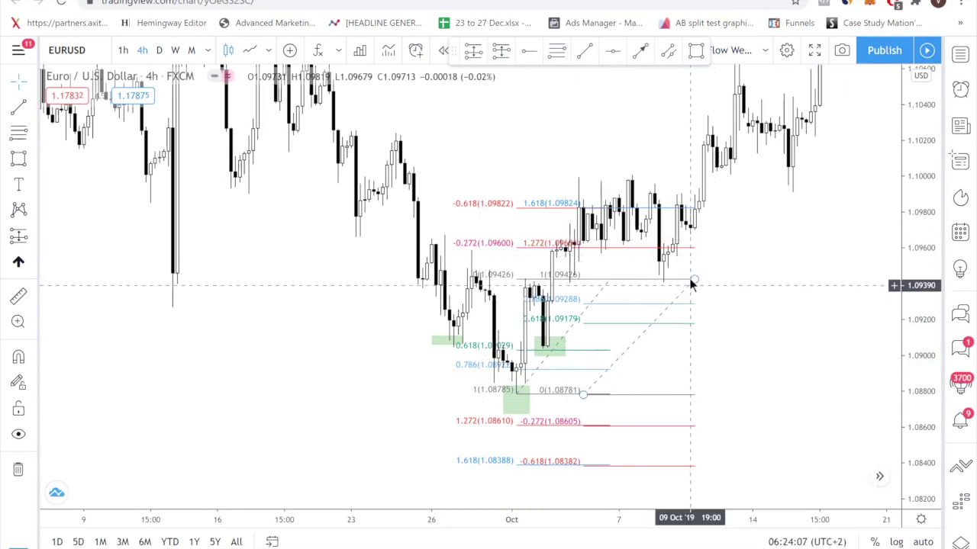
pyautogui.moveTo(691, 284); pyautogui.dragTo(690, 279)
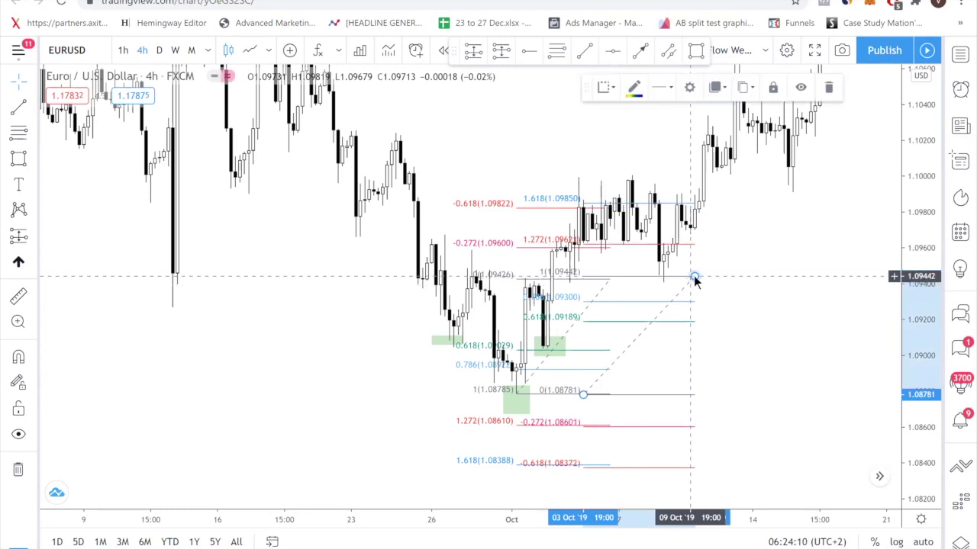
pyautogui.press('Delete')
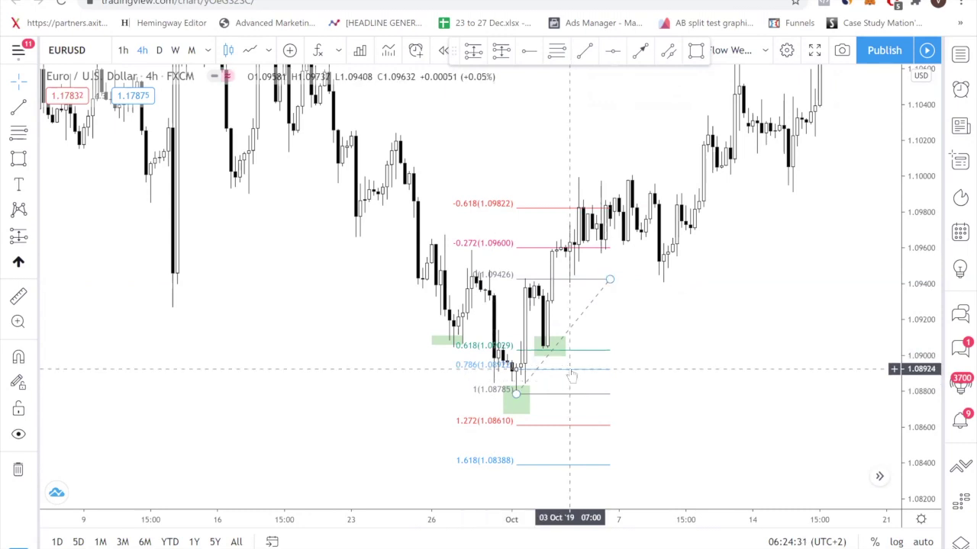
pyautogui.click(532, 402)
pyautogui.click(573, 399)
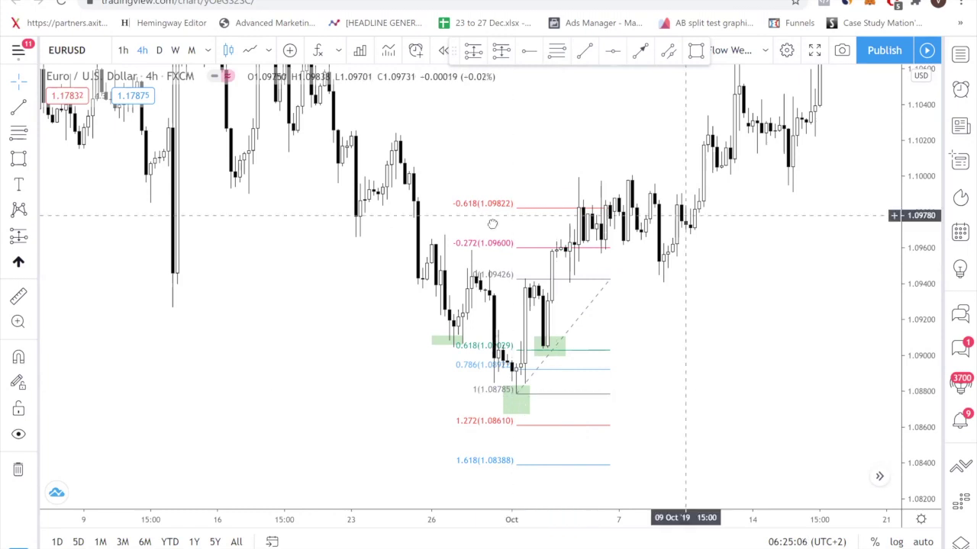
pyautogui.moveTo(492, 224); pyautogui.dragTo(565, 287)
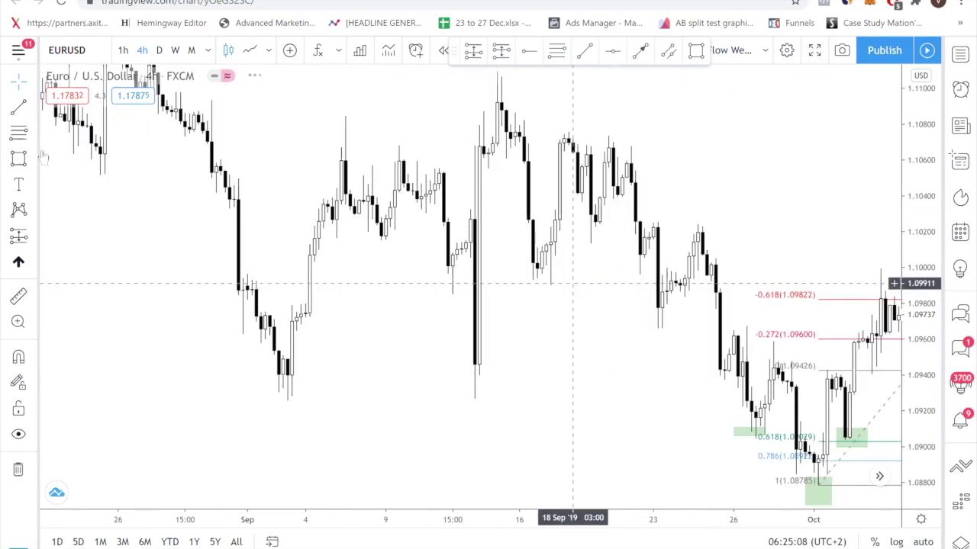
pyautogui.hscroll(2, 44, 156)
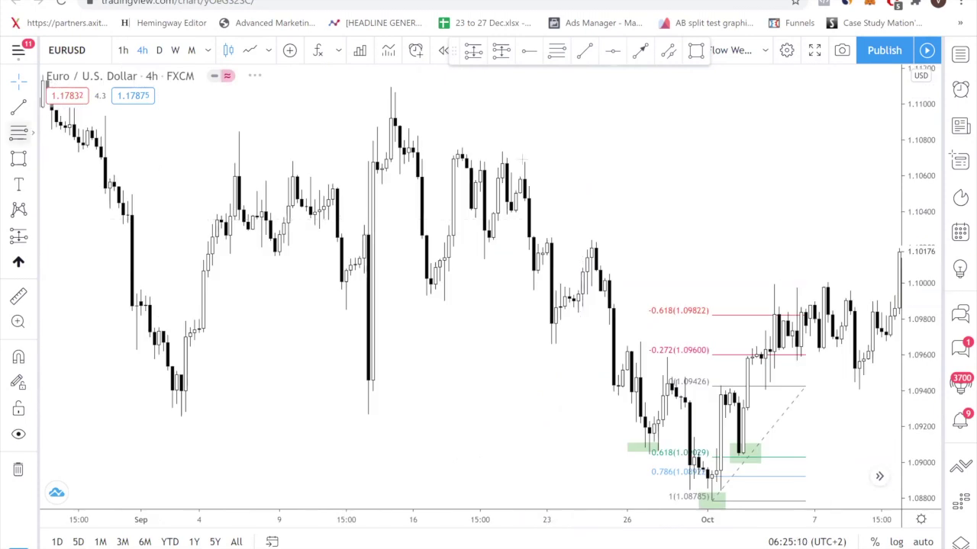
pyautogui.hotkey('alt', 'h')
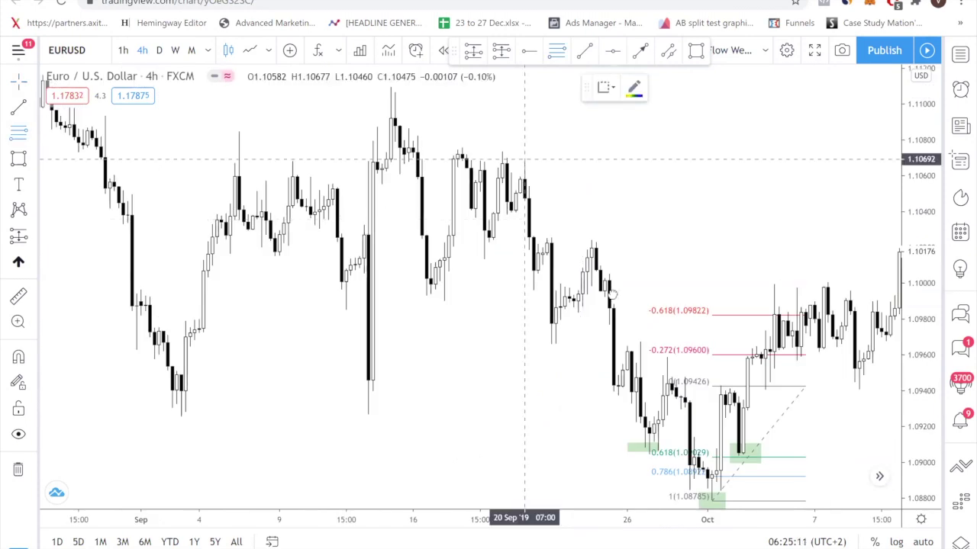
pyautogui.press('Escape')
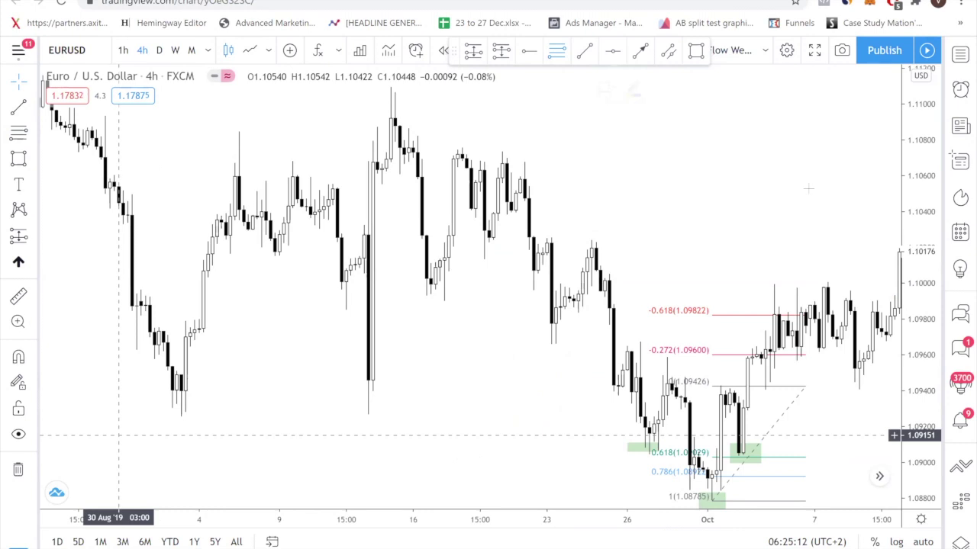
# - Draw a rising trend line from the 14 November low at about 1.09887 and a Fib Retracement from about 1.10970 down to 1.10525
pyautogui.moveTo(235, 317); pyautogui.dragTo(217, 324)
pyautogui.moveTo(734, 201); pyautogui.dragTo(423, 356)
pyautogui.moveTo(783, 411); pyautogui.dragTo(395, 406)
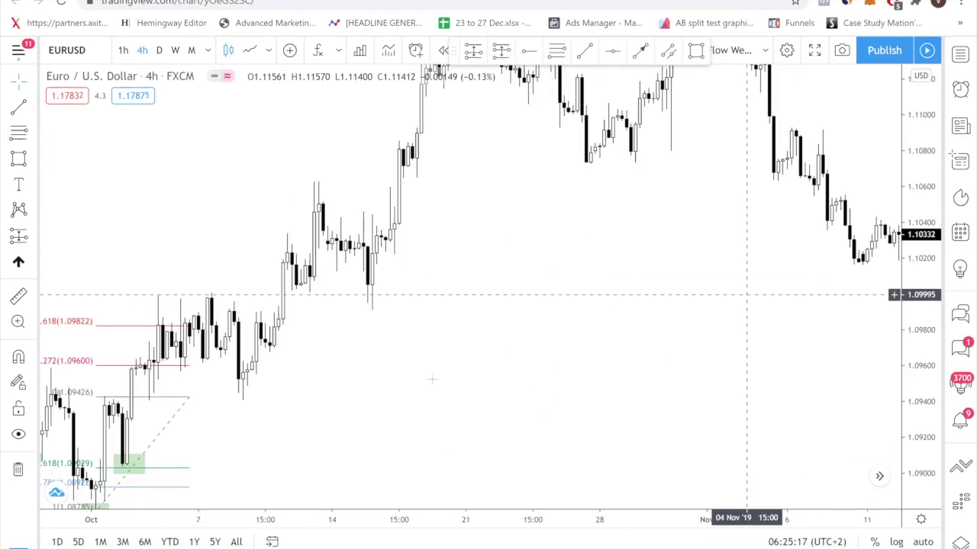
pyautogui.moveTo(701, 223); pyautogui.dragTo(301, 318)
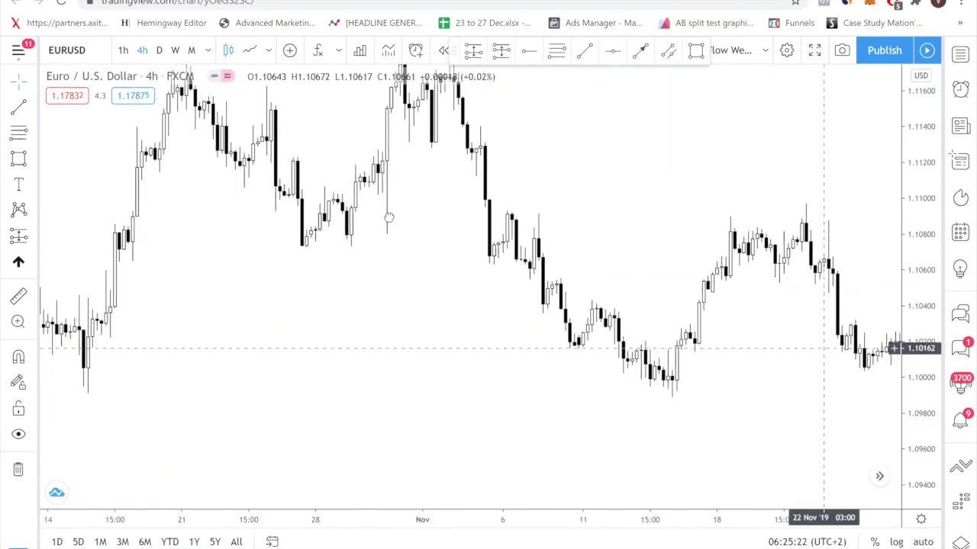
pyautogui.moveTo(388, 218); pyautogui.dragTo(193, 84)
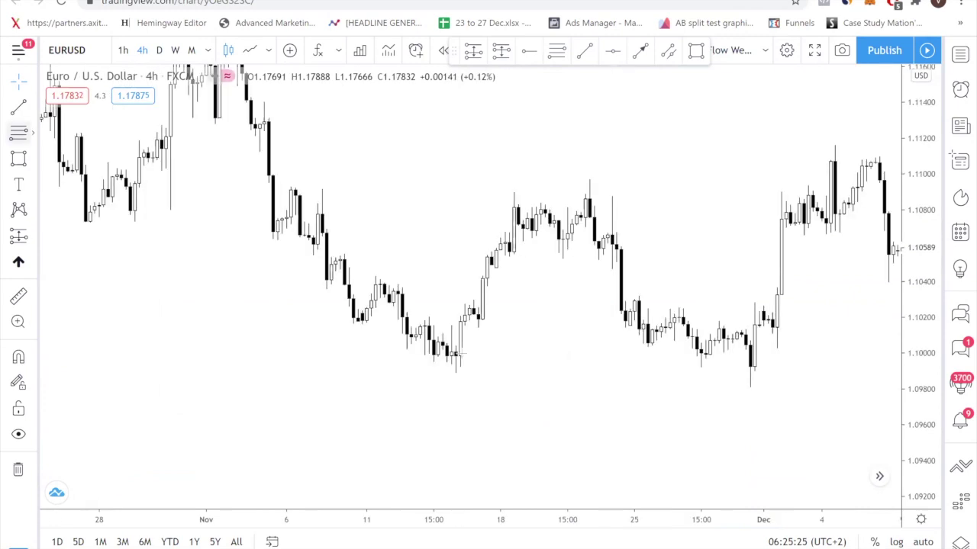
pyautogui.click(456, 373)
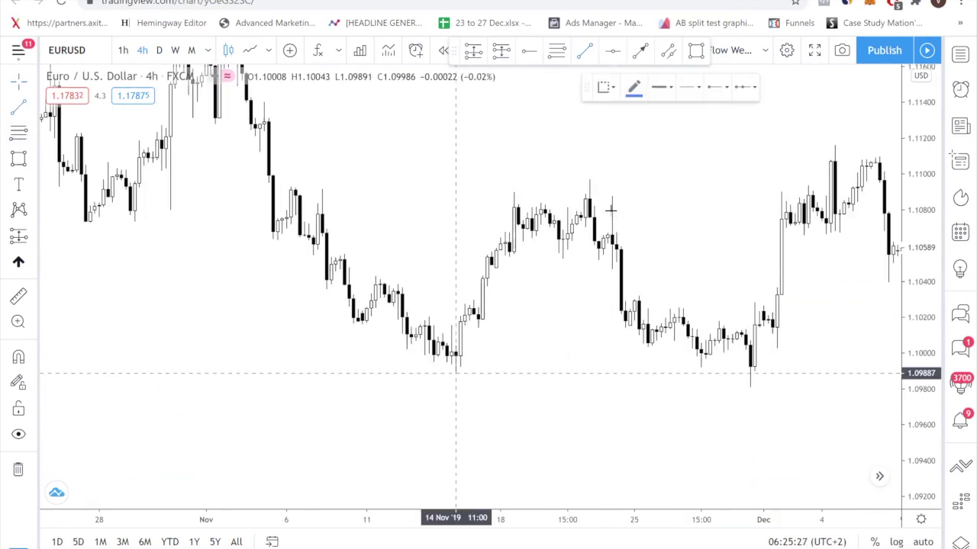
pyautogui.click(455, 373)
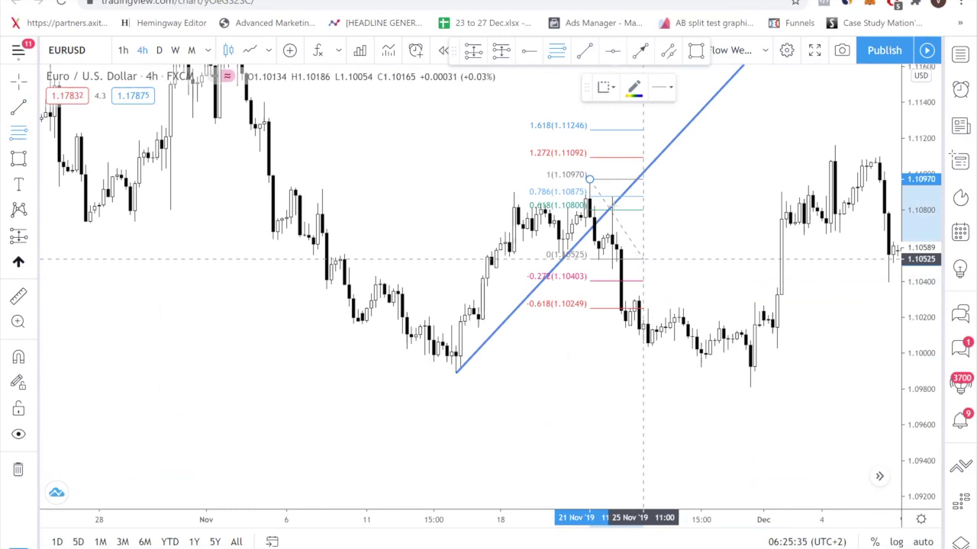
pyautogui.click(643, 260)
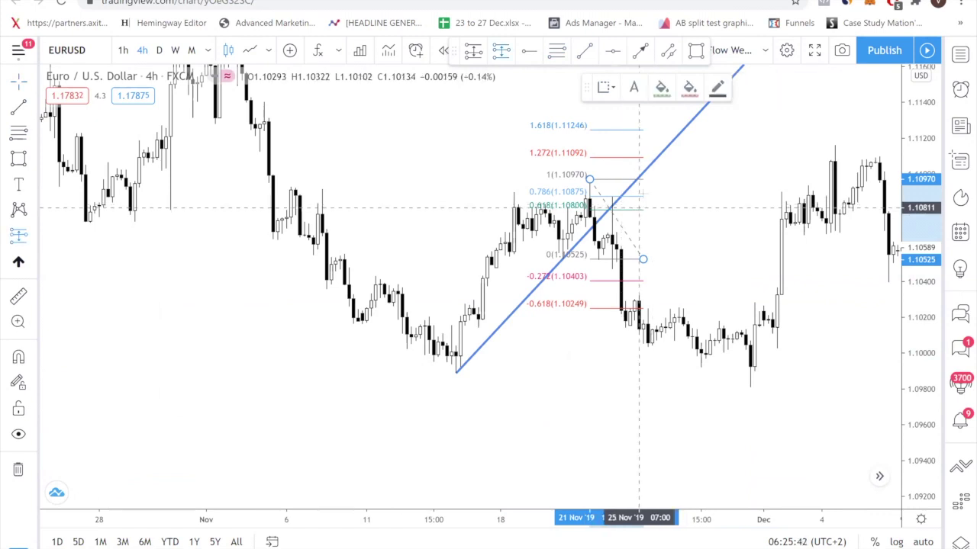
# - Place a short position on 25 November with entry at about 1.10811, stop at about 1.11014 and target at about 1.10421
pyautogui.click(638, 207)
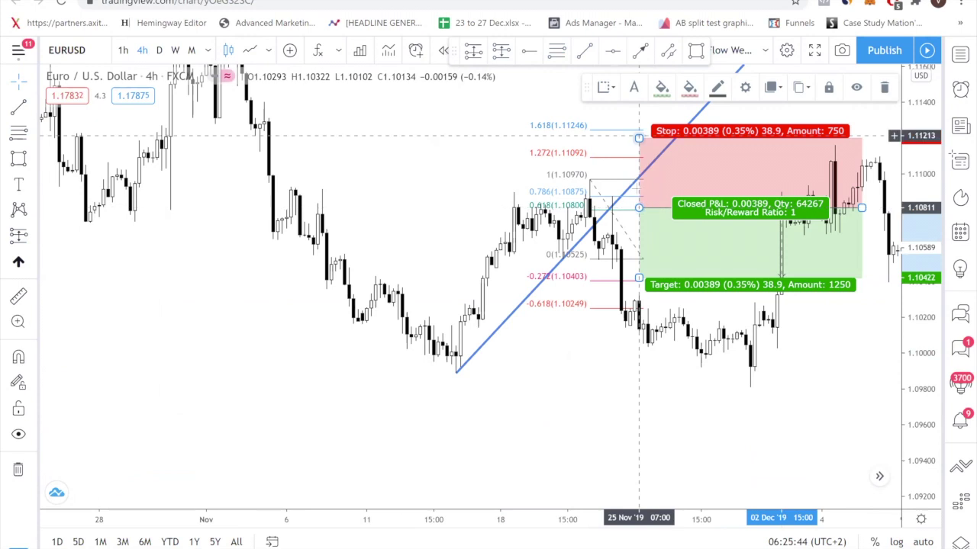
pyautogui.moveTo(639, 136); pyautogui.dragTo(639, 168)
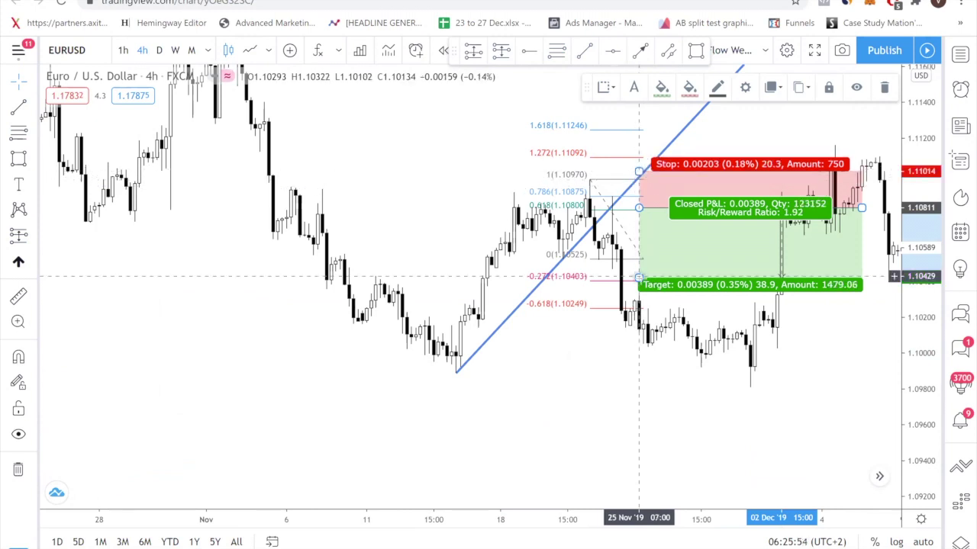
pyautogui.moveTo(639, 277); pyautogui.dragTo(661, 289)
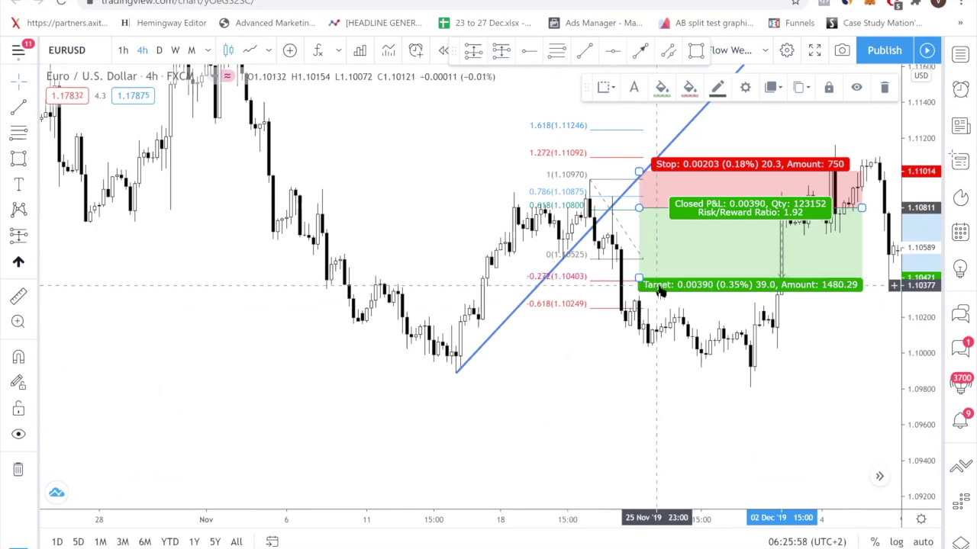